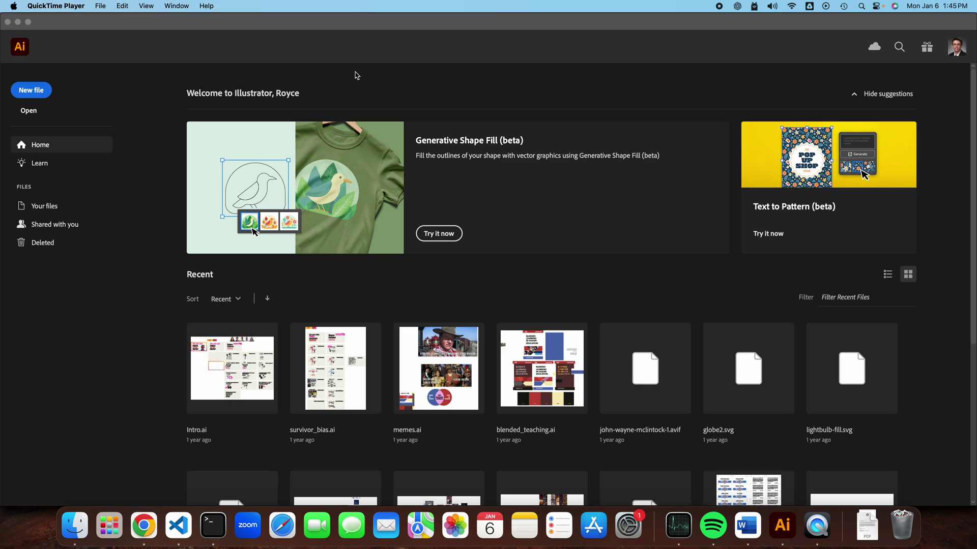
Start a new document and set its units to pixels
{"action": "left_click", "coordinate": [108, 26]}
{"action": "left_click", "coordinate": [75, 6]}
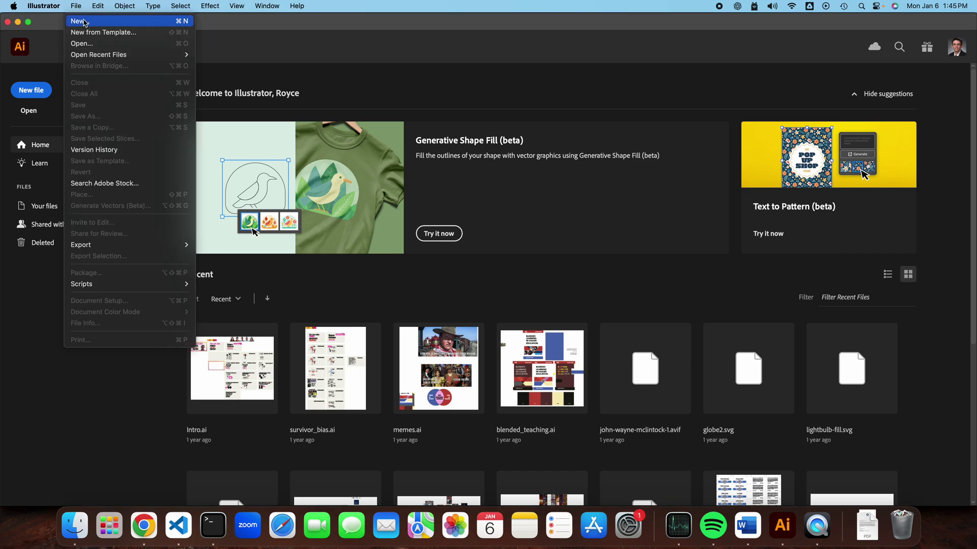
{"action": "left_click", "coordinate": [80, 20]}
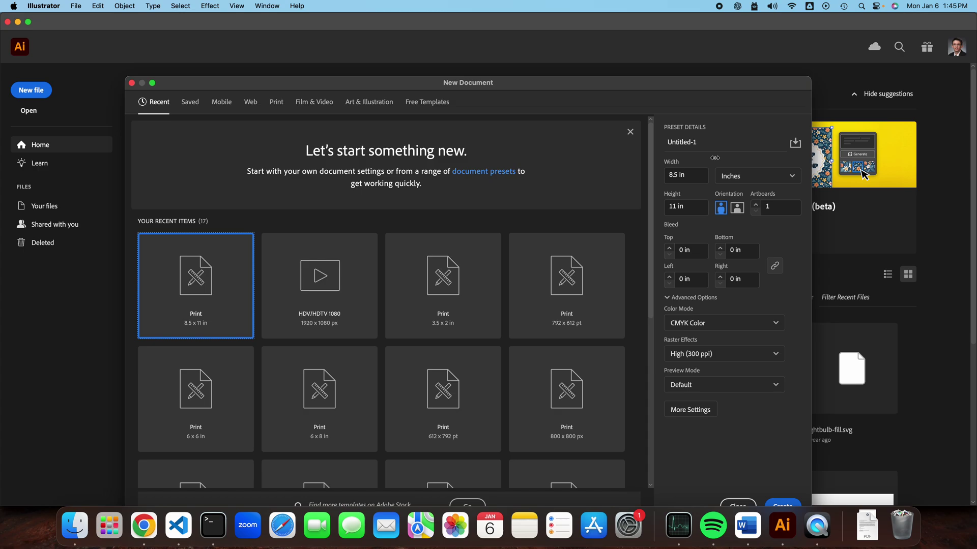
{"action": "left_click", "coordinate": [753, 176]}
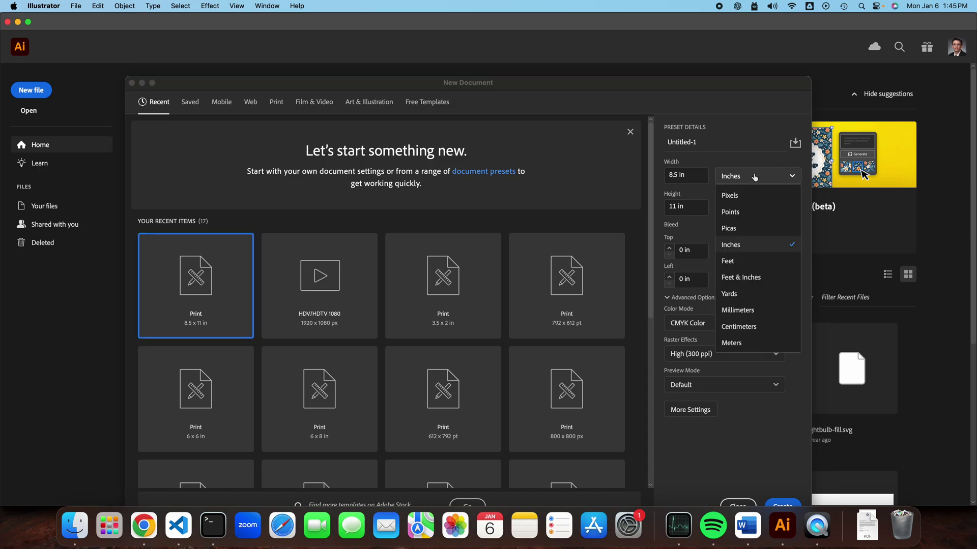
{"action": "left_click", "coordinate": [754, 200]}
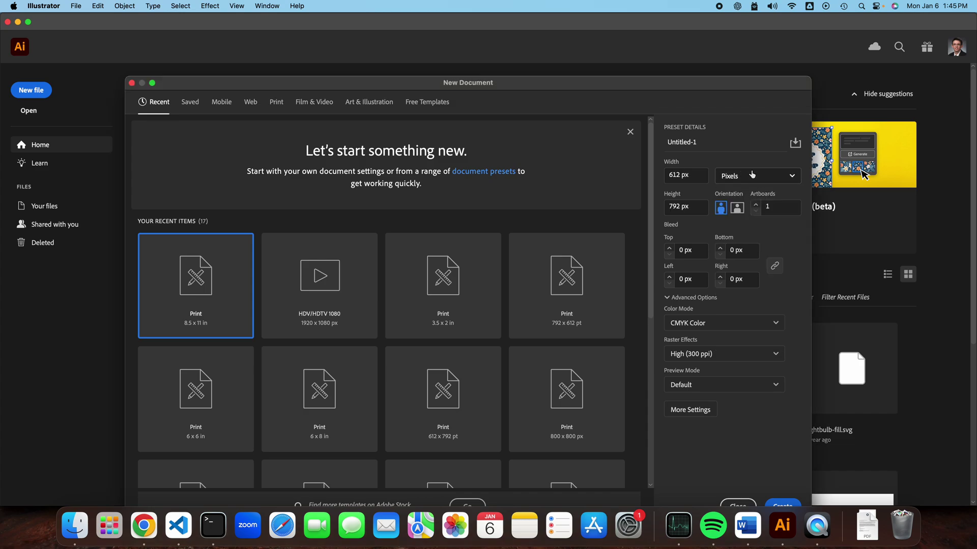
Make the document 128 × 128 px in RGB Color mode
{"action": "left_click", "coordinate": [694, 174]}
{"action": "type", "text": "128"}
{"action": "left_click", "coordinate": [682, 203]}
{"action": "type", "text": "128"}
{"action": "left_click_drag", "start_coordinate": [681, 84], "coordinate": [691, 41]}
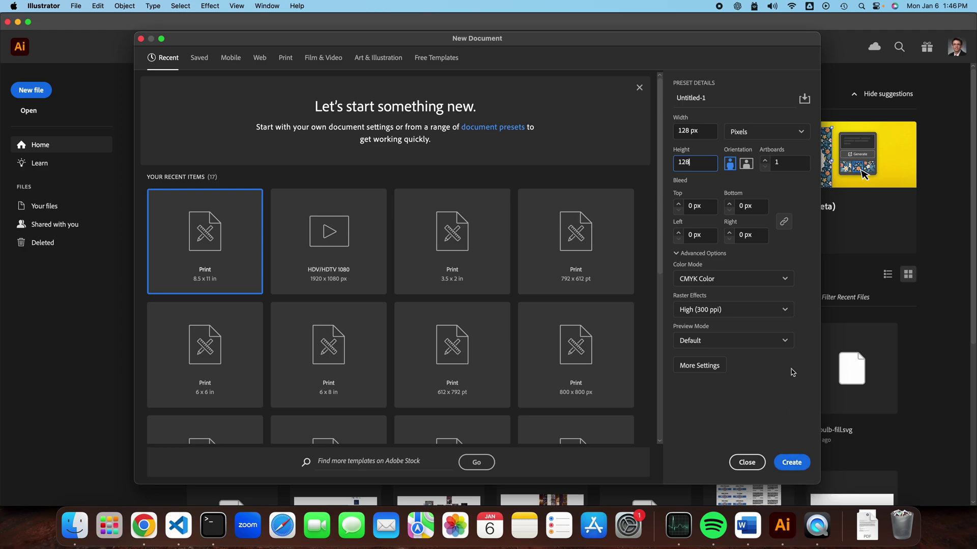
{"action": "left_click", "coordinate": [761, 277]}
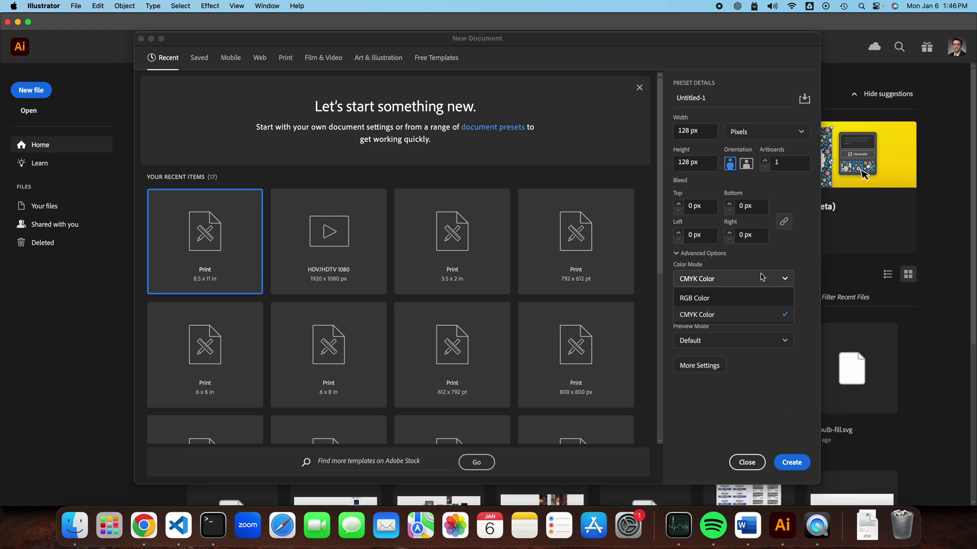
{"action": "left_click", "coordinate": [722, 300]}
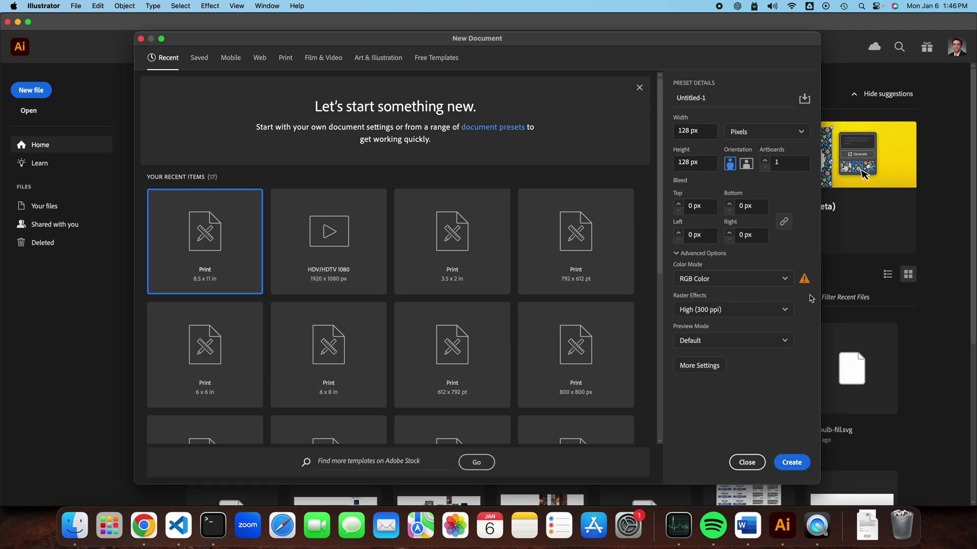
{"action": "mouse_move", "coordinate": [806, 283]}
Create the document and use the Artboard tool to confirm the artboard is 128 × 128 px
{"action": "left_click", "coordinate": [792, 463]}
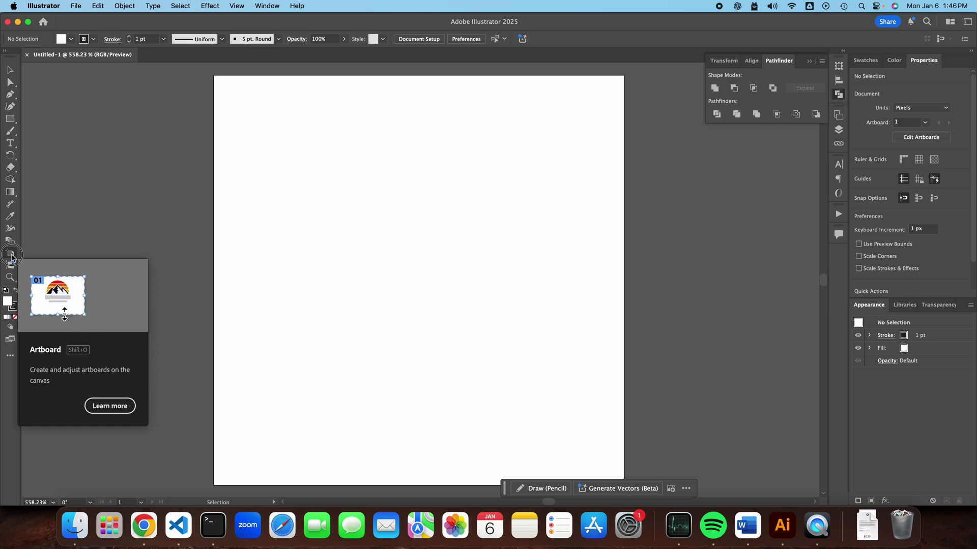
{"action": "left_click", "coordinate": [10, 254]}
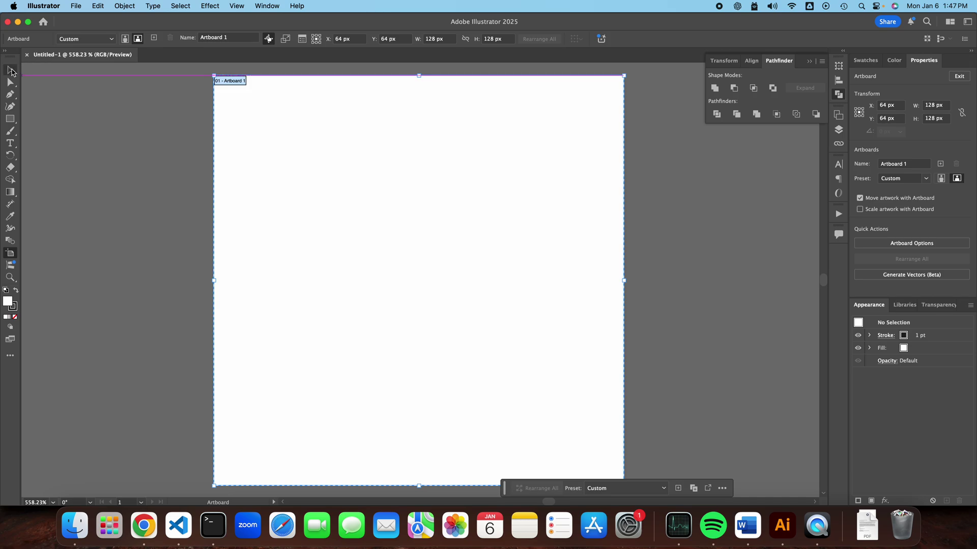
{"action": "left_click", "coordinate": [10, 70]}
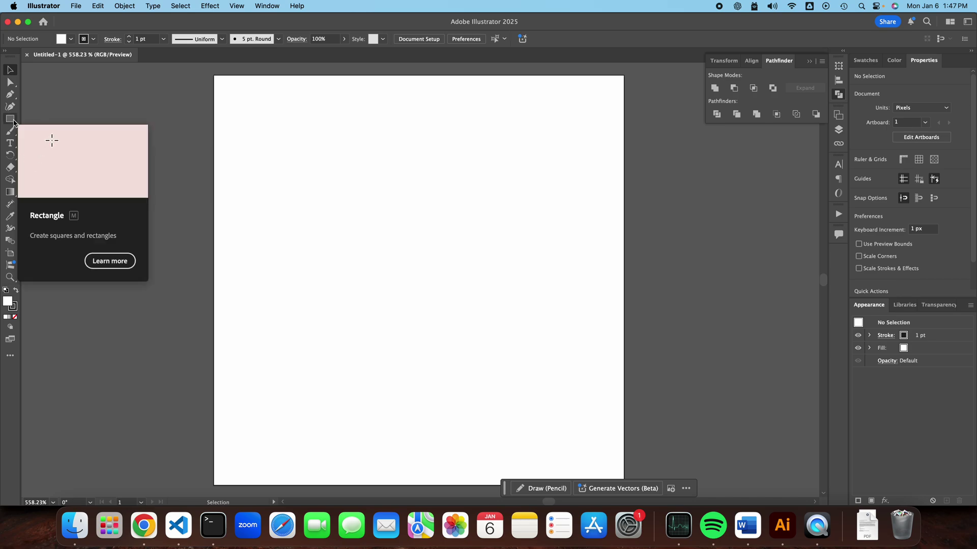
Draw a horizontal line across the artboard and set its Y to 128/2 (64 px)
{"action": "left_click_drag", "start_coordinate": [10, 120], "coordinate": [80, 170]}
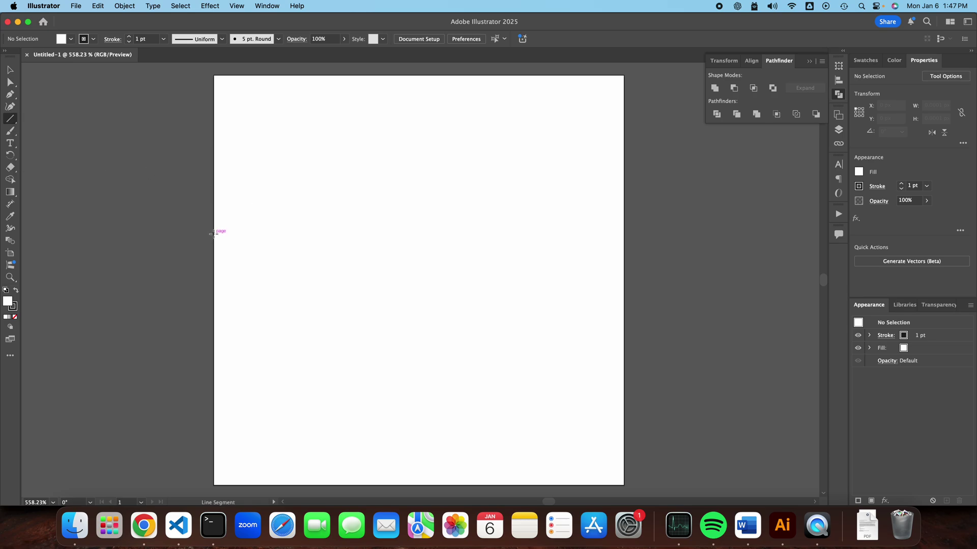
{"action": "left_click_drag", "start_coordinate": [213, 234], "coordinate": [623, 227]}
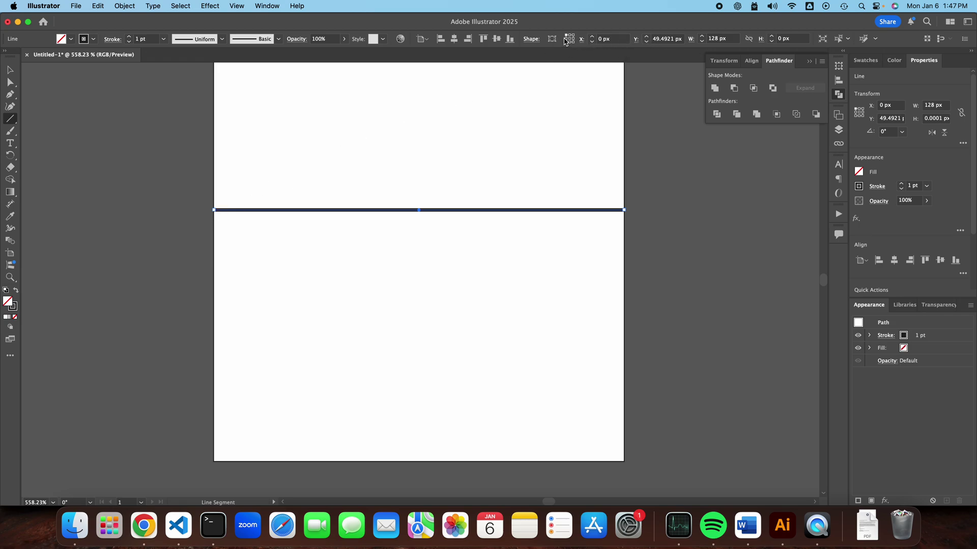
{"action": "scroll", "coordinate": [580, 218], "scroll_direction": "up", "scroll_amount": 1}
{"action": "scroll", "coordinate": [649, 71], "scroll_direction": "up", "scroll_amount": 1}
{"action": "scroll", "coordinate": [640, 126], "scroll_direction": "up", "scroll_amount": 5}
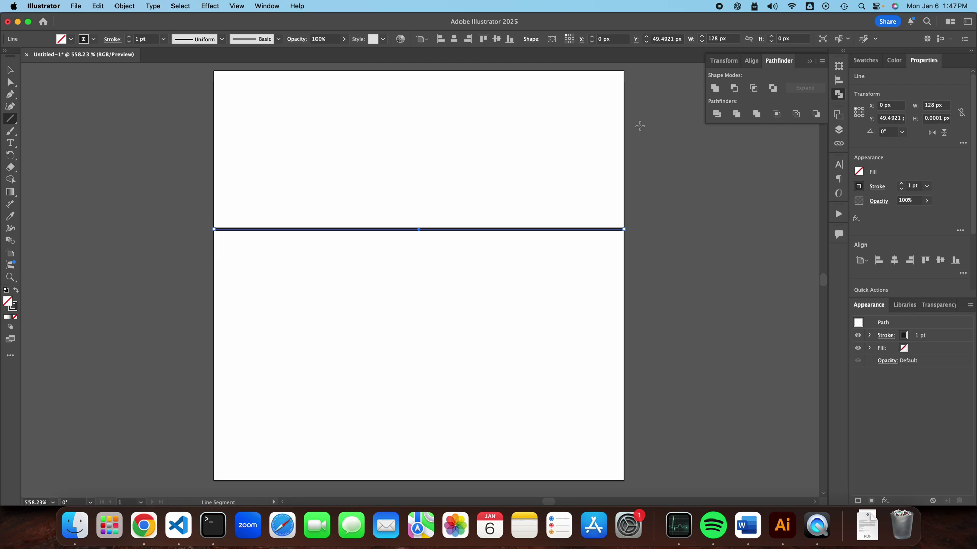
{"action": "left_click", "coordinate": [664, 39]}
{"action": "key", "text": "BackSpace"}
{"action": "type", "text": "128/2"}
{"action": "key", "text": "Return"}
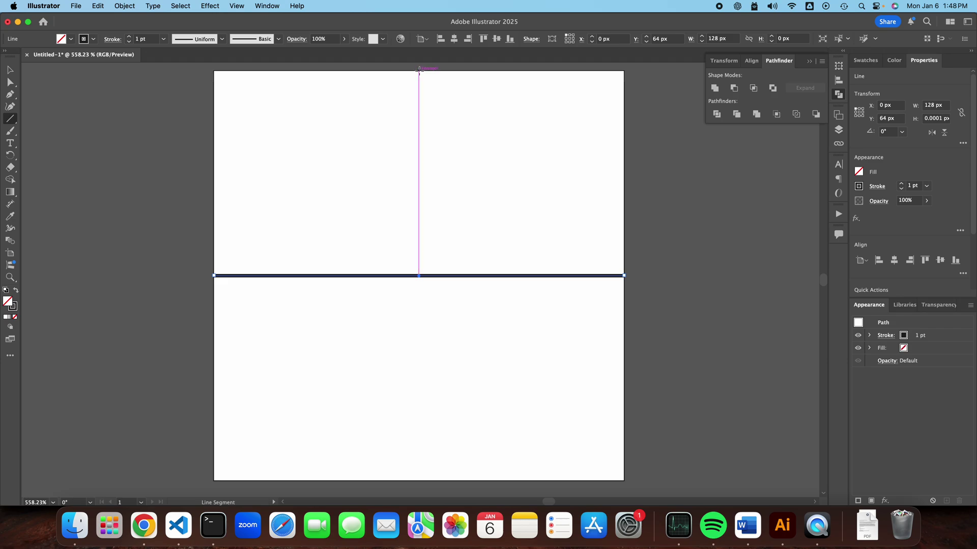
Draw a vertical line from the artboard's top centre to its bottom, then deselect it
{"action": "left_click_drag", "start_coordinate": [419, 70], "coordinate": [425, 481]}
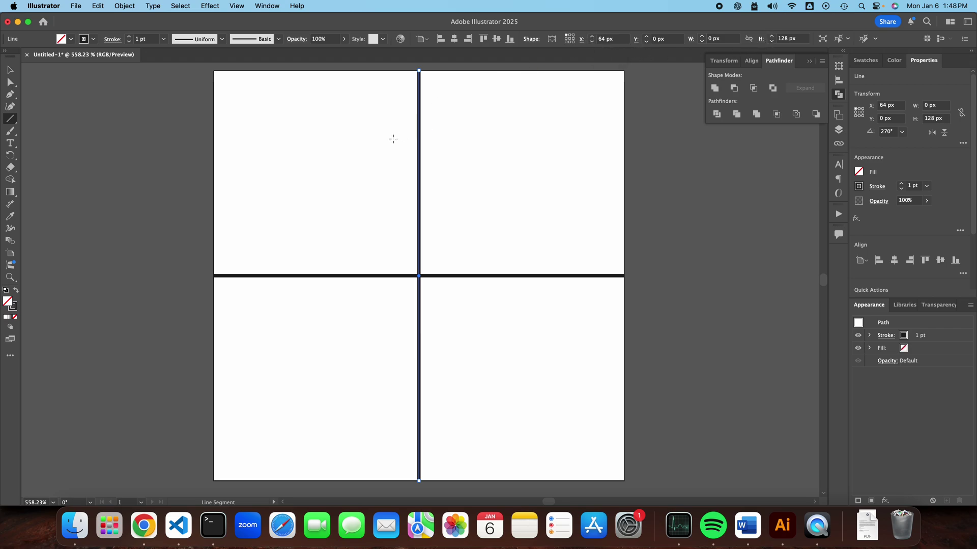
{"action": "key", "text": "v"}
{"action": "left_click", "coordinate": [642, 175]}
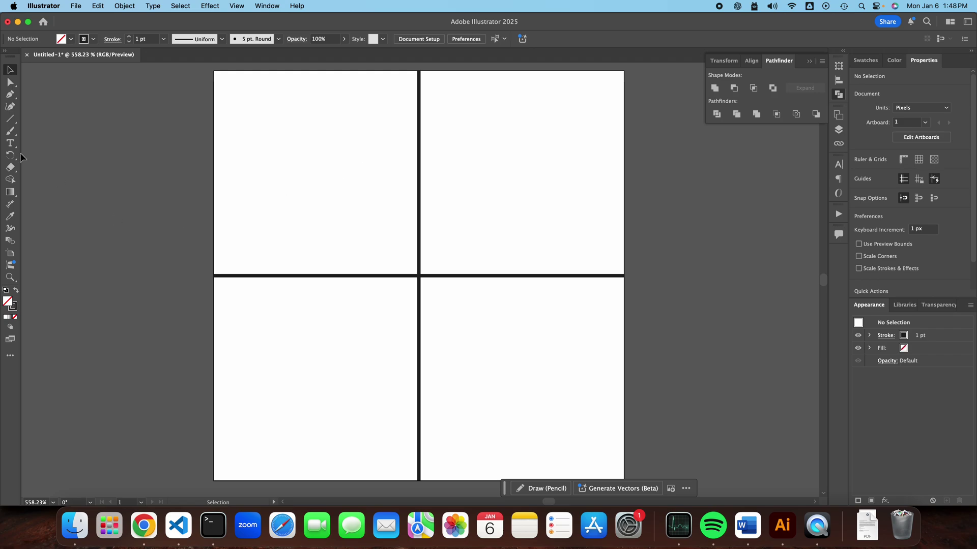
Choose the Ellipse tool and discard two trial ellipses drawn on the artboard
{"action": "left_click", "coordinate": [13, 119]}
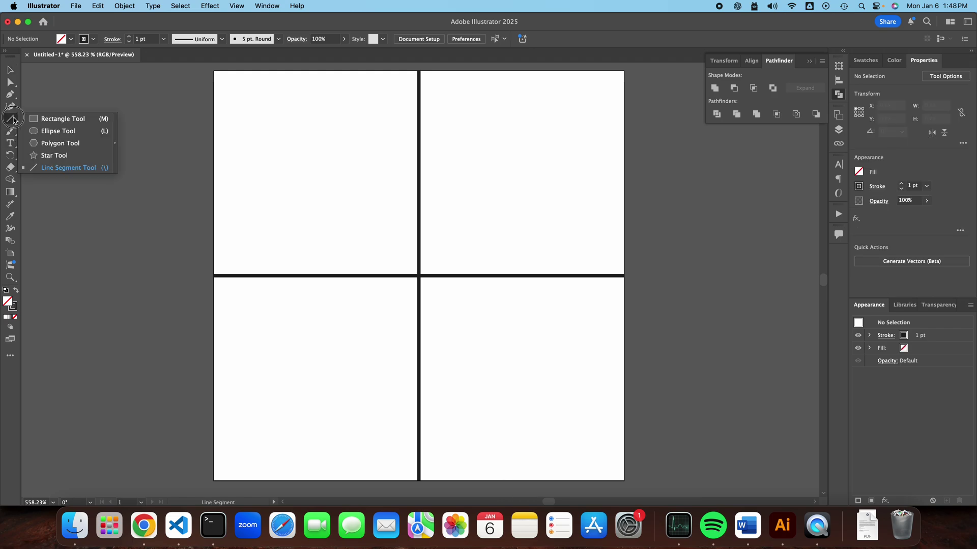
{"action": "left_click", "coordinate": [71, 135]}
{"action": "left_click_drag", "start_coordinate": [285, 124], "coordinate": [545, 382]}
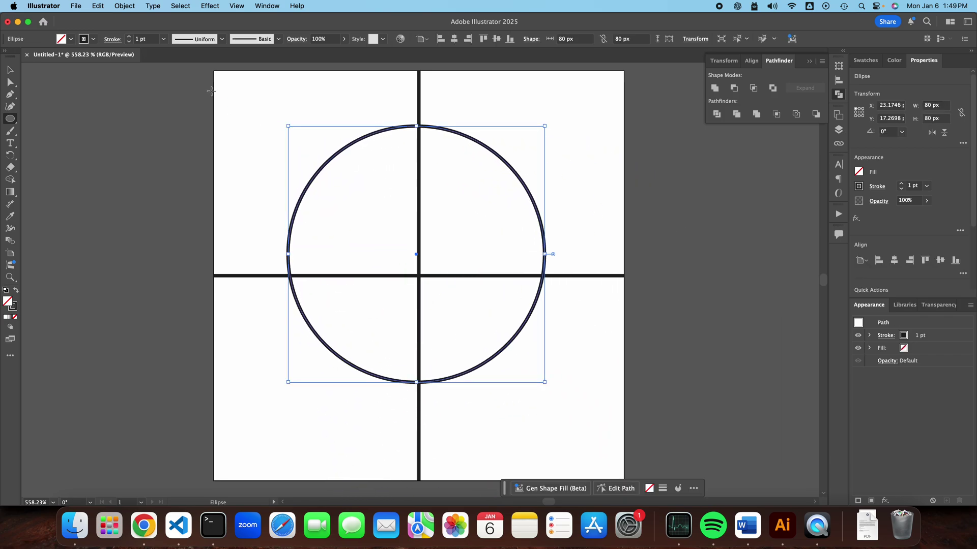
{"action": "key", "text": "super+z"}
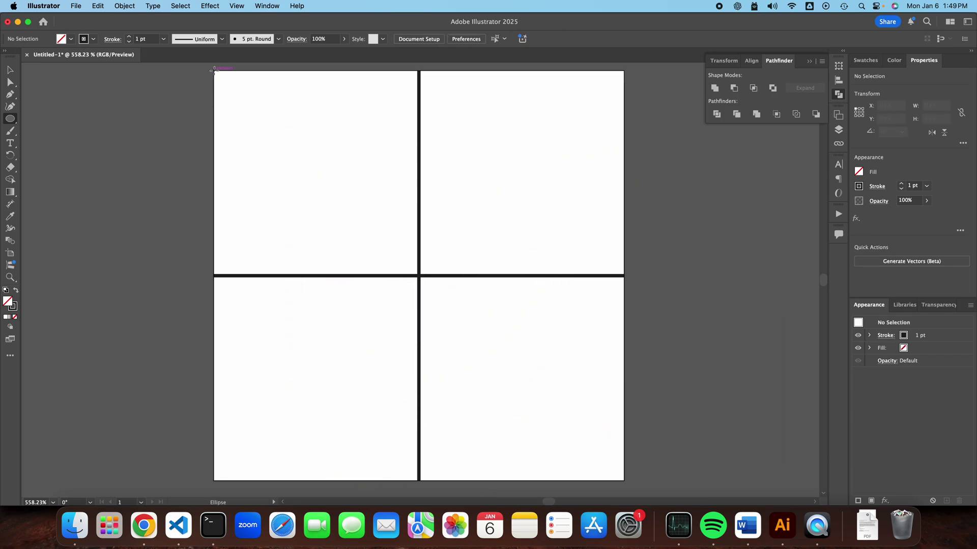
{"action": "mouse_move", "coordinate": [213, 70]}
{"action": "left_mouse_down"}
{"action": "mouse_move", "coordinate": [619, 360]}
{"action": "mouse_move", "coordinate": [587, 362]}
{"action": "mouse_move", "coordinate": [554, 333]}
{"action": "mouse_move", "coordinate": [518, 148]}
{"action": "mouse_move", "coordinate": [366, 429]}
{"action": "mouse_move", "coordinate": [688, 285]}
{"action": "mouse_move", "coordinate": [324, 314]}
{"action": "mouse_move", "coordinate": [575, 410]}
{"action": "mouse_move", "coordinate": [392, 242]}
{"action": "mouse_move", "coordinate": [423, 403]}
{"action": "mouse_move", "coordinate": [506, 273]}
{"action": "mouse_move", "coordinate": [547, 229]}
{"action": "mouse_move", "coordinate": [558, 336]}
{"action": "mouse_move", "coordinate": [329, 462]}
{"action": "mouse_move", "coordinate": [378, 275]}
{"action": "mouse_move", "coordinate": [403, 310]}
{"action": "mouse_move", "coordinate": [480, 304]}
{"action": "mouse_move", "coordinate": [443, 301]}
{"action": "mouse_move", "coordinate": [624, 480]}
{"action": "left_mouse_up"}
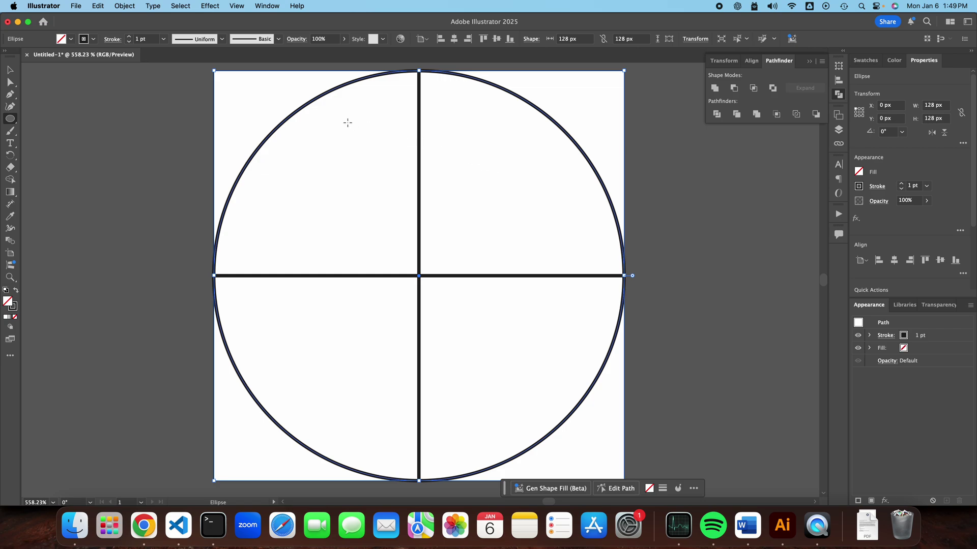
{"action": "key", "text": "Delete"}
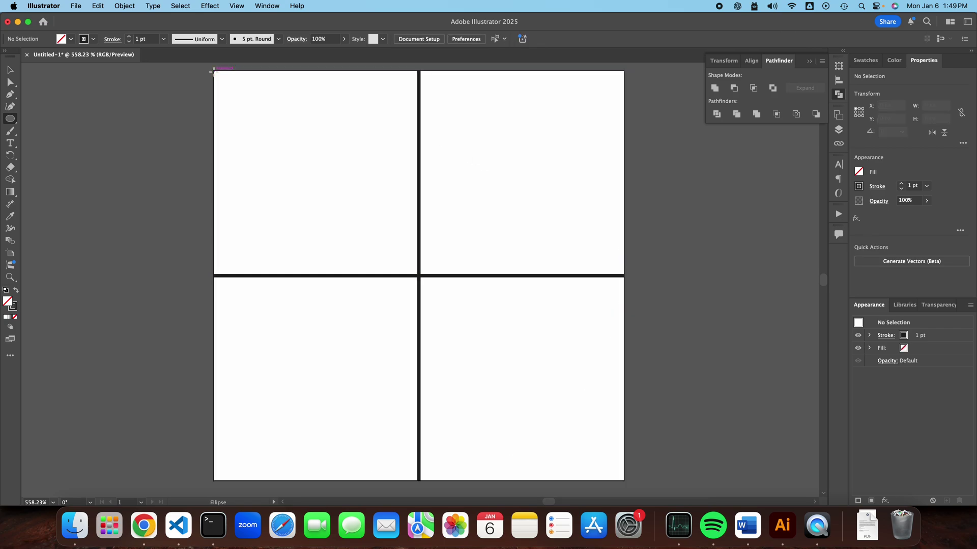
Create a 128 × 128 px circle and move it to fit the artboard edges at X 0, Y 0
{"action": "left_click", "coordinate": [266, 106]}
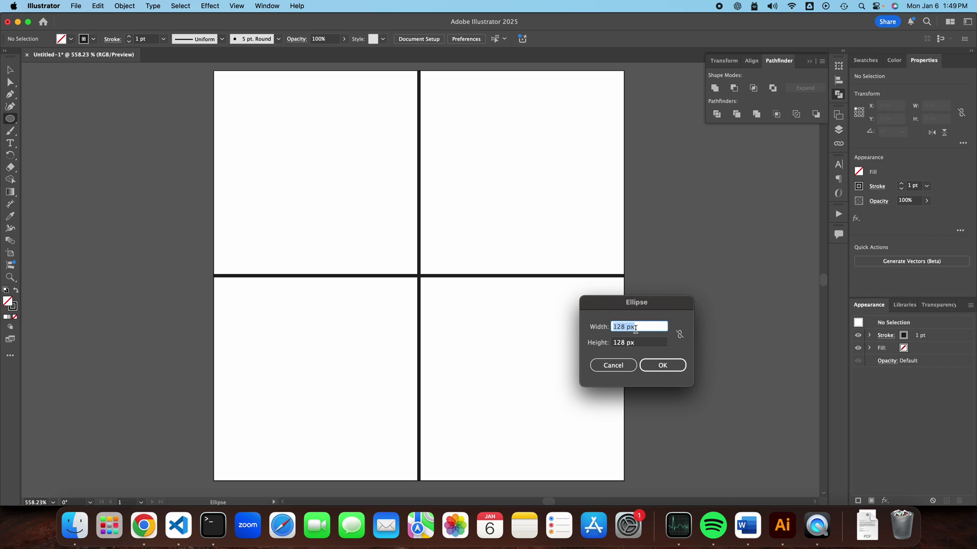
{"action": "left_click", "coordinate": [662, 365]}
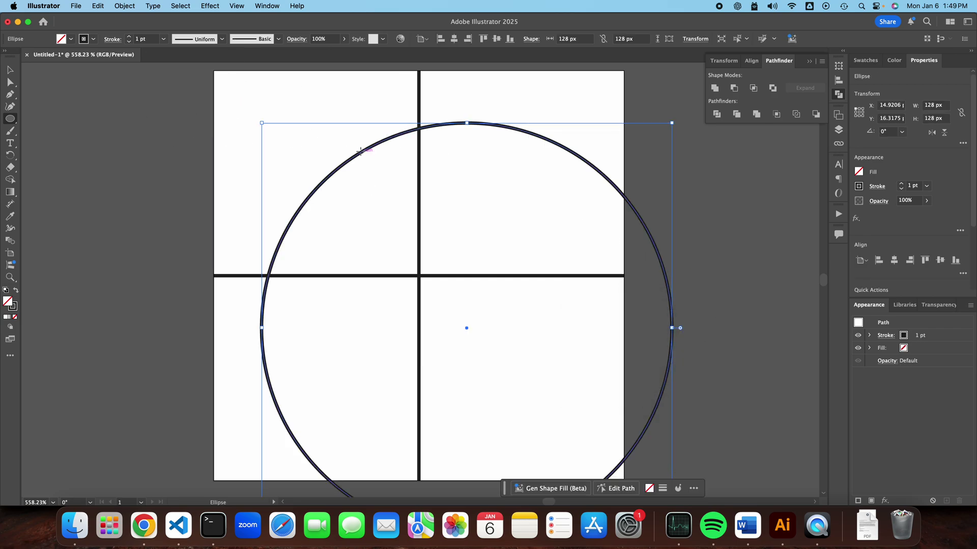
{"action": "left_click_drag", "start_coordinate": [402, 118], "coordinate": [430, 195]}
{"action": "key", "text": "super+z"}
{"action": "left_click", "coordinate": [12, 74]}
{"action": "left_click_drag", "start_coordinate": [389, 143], "coordinate": [340, 91]}
{"action": "left_click", "coordinate": [638, 148]}
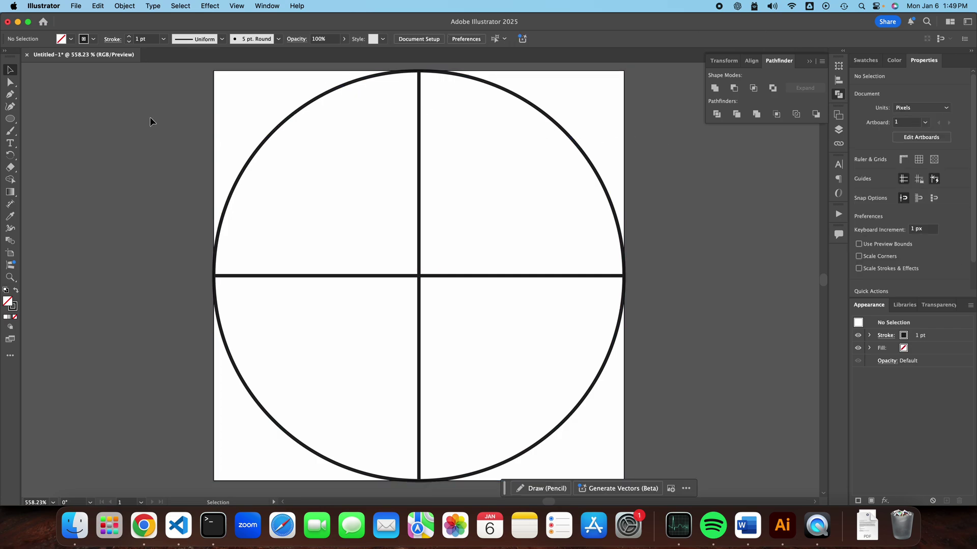
Create a 64 × 64 px circle with the Ellipse tool
{"action": "left_click", "coordinate": [10, 119]}
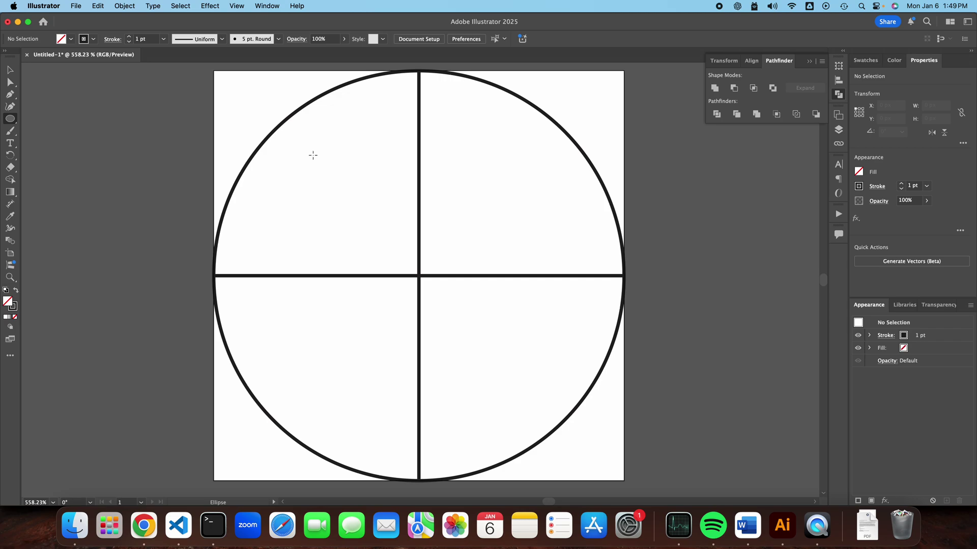
{"action": "left_click_drag", "start_coordinate": [311, 155], "coordinate": [324, 192]}
{"action": "left_click", "coordinate": [323, 173]}
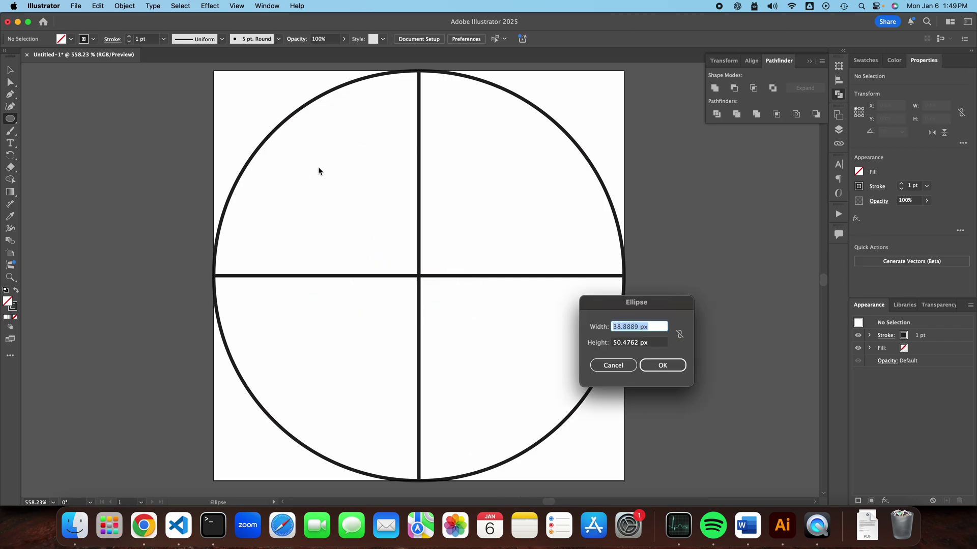
{"action": "type", "text": "64"}
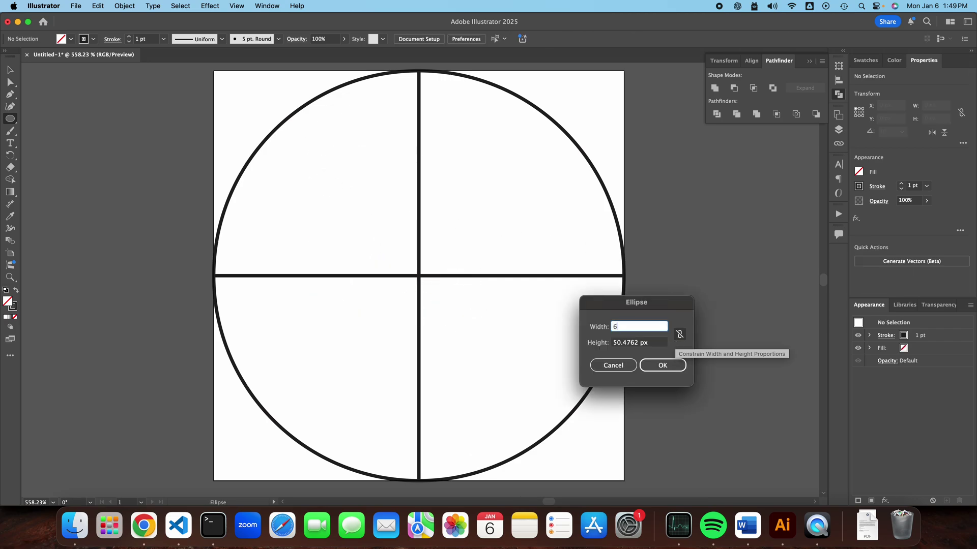
{"action": "key", "text": "Tab"}
{"action": "type", "text": "64"}
{"action": "key", "text": "Return"}
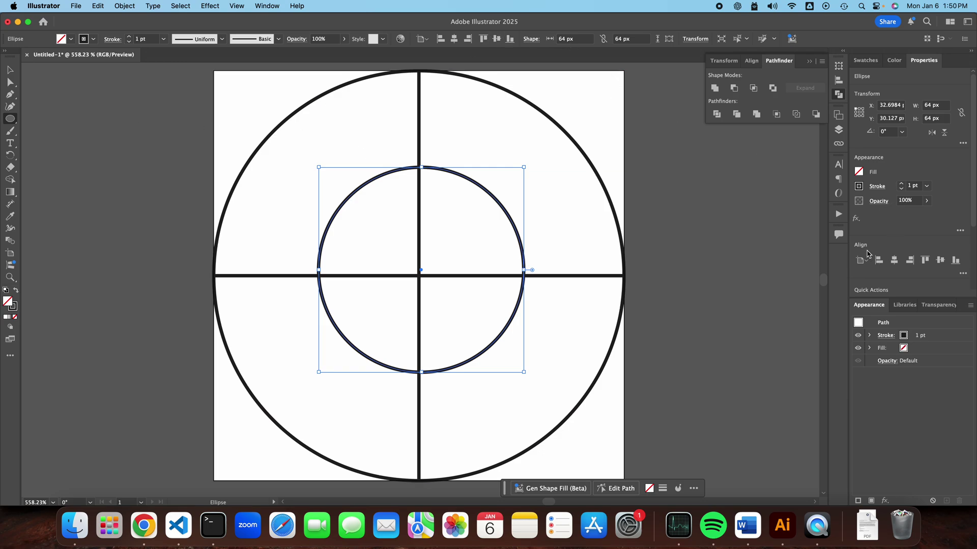
Align the 64 px circle to the artboard's horizontal and vertical centre
{"action": "left_click", "coordinate": [268, 6]}
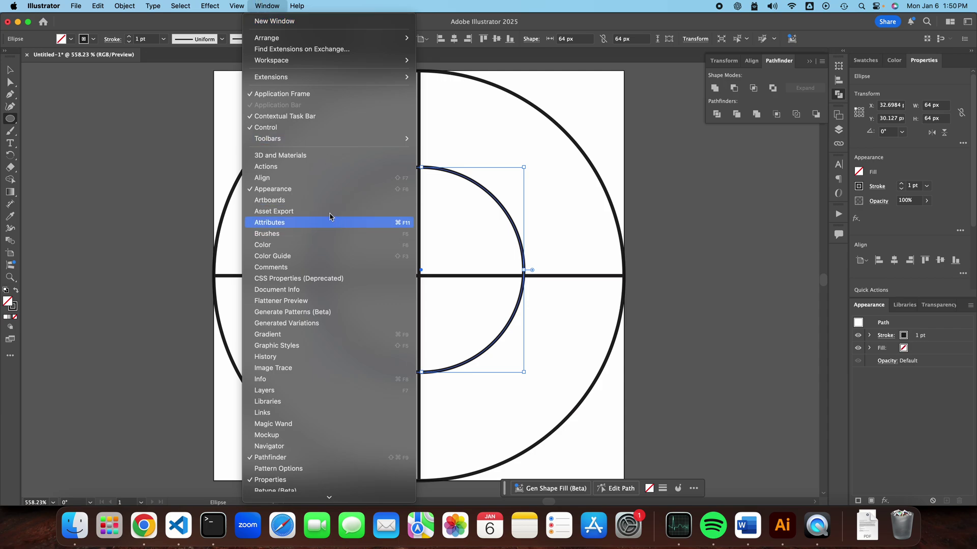
{"action": "key", "text": "Escape"}
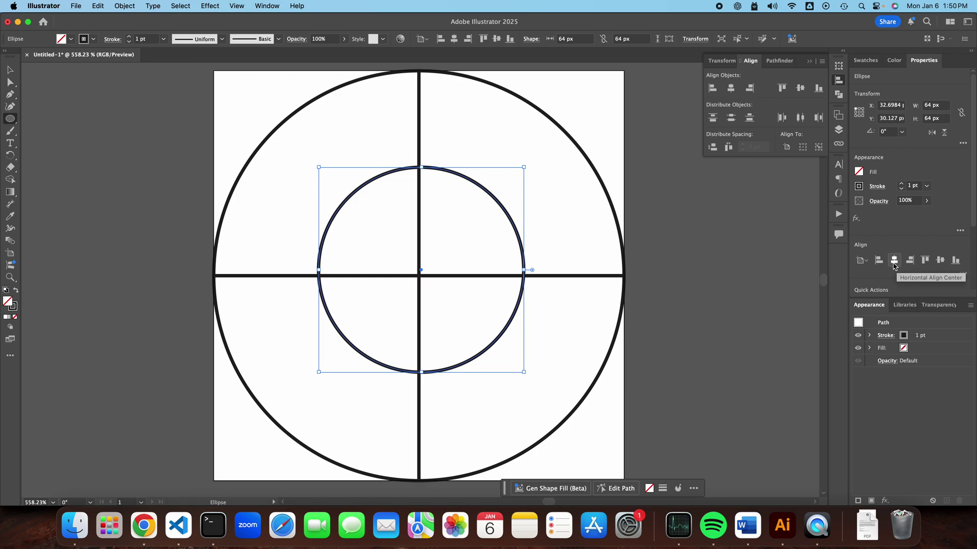
{"action": "left_click", "coordinate": [864, 262]}
{"action": "left_click", "coordinate": [865, 262]}
{"action": "left_click", "coordinate": [865, 262]}
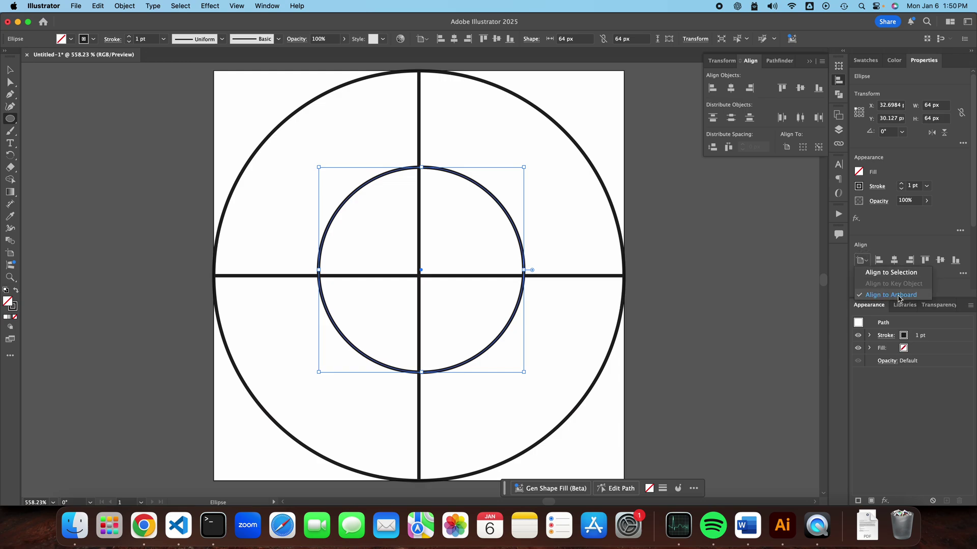
{"action": "left_click", "coordinate": [915, 239]}
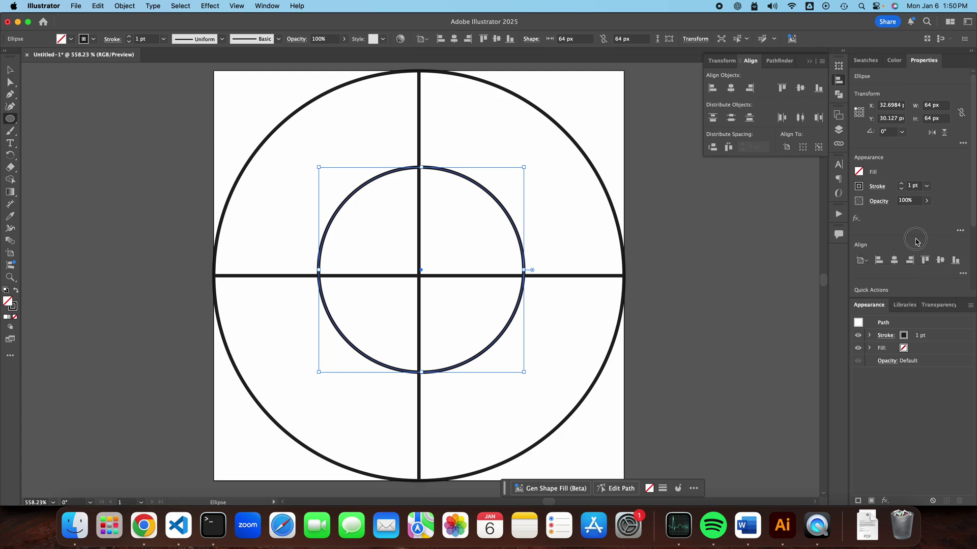
{"action": "left_click", "coordinate": [894, 261]}
{"action": "left_click", "coordinate": [940, 261]}
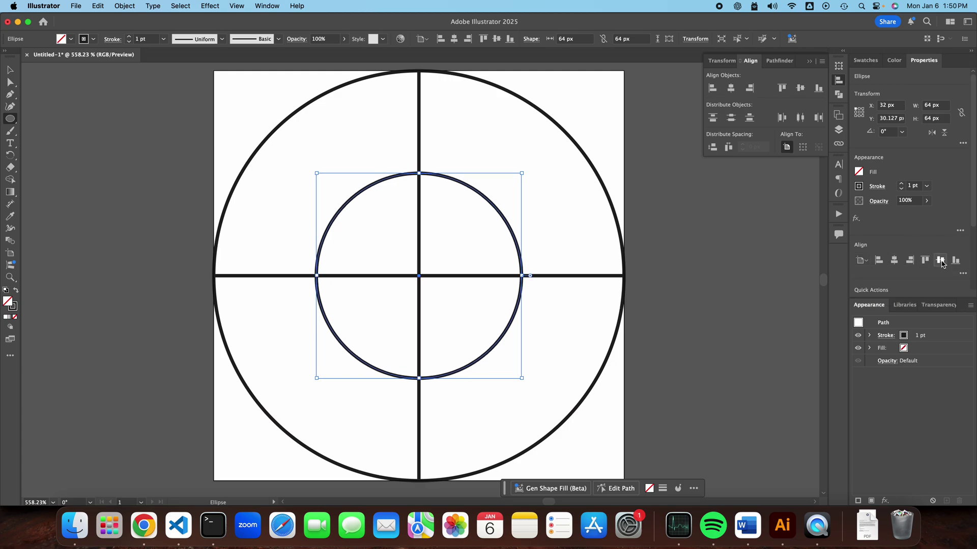
Zoom to 400% and create a 108 × 108 px circle with the Ellipse tool
{"action": "key", "text": "v"}
{"action": "left_click", "coordinate": [678, 233]}
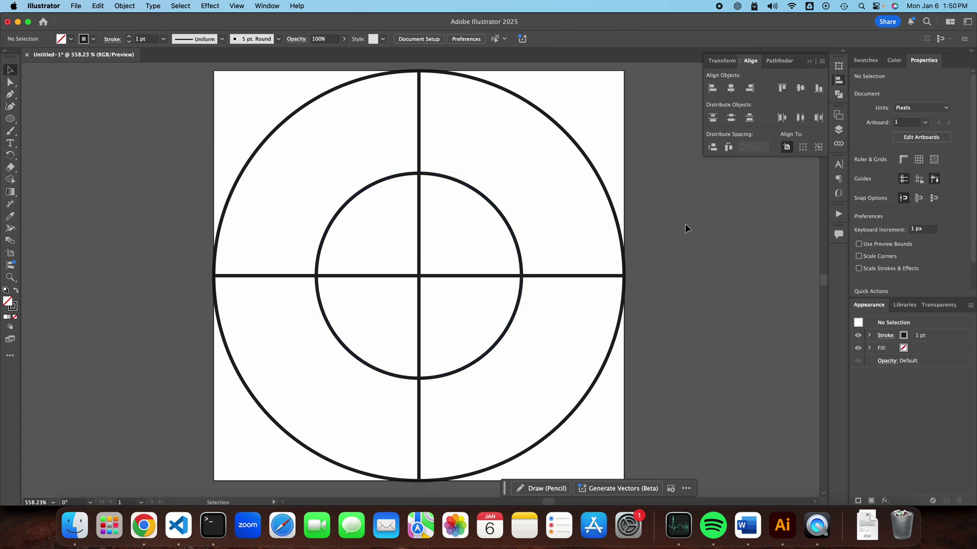
{"action": "key", "text": "super+minus"}
{"action": "key", "text": "super+minus"}
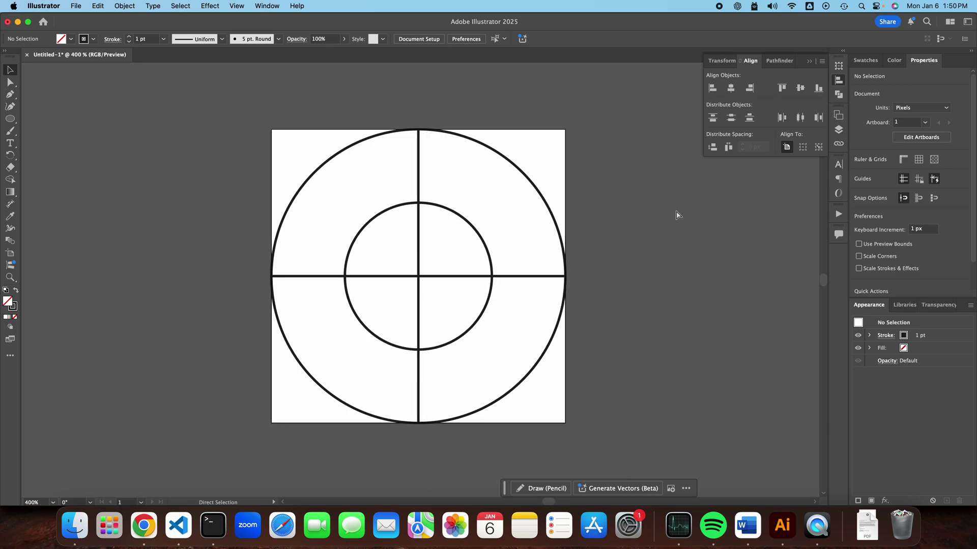
{"action": "key", "text": "super+equal"}
{"action": "key", "text": "super+equal"}
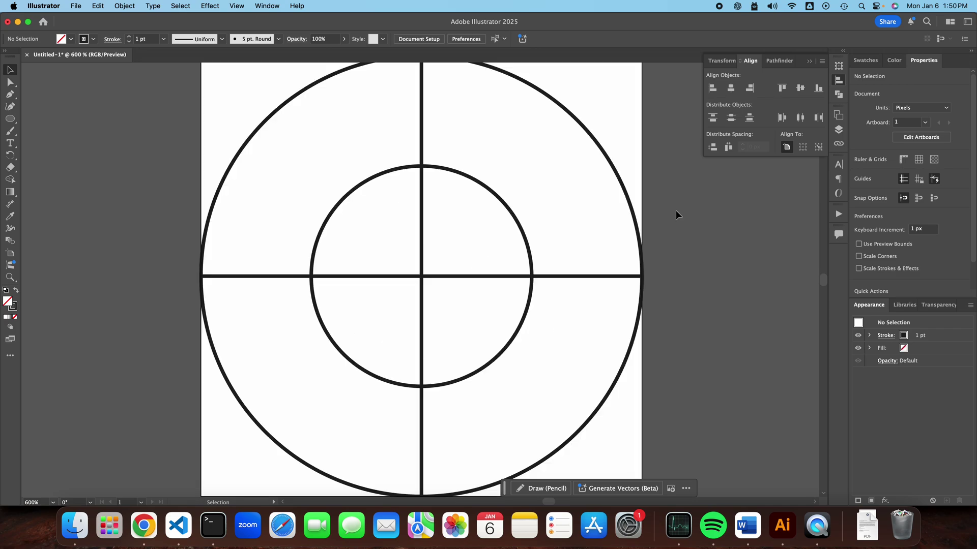
{"action": "key", "text": "super+minus"}
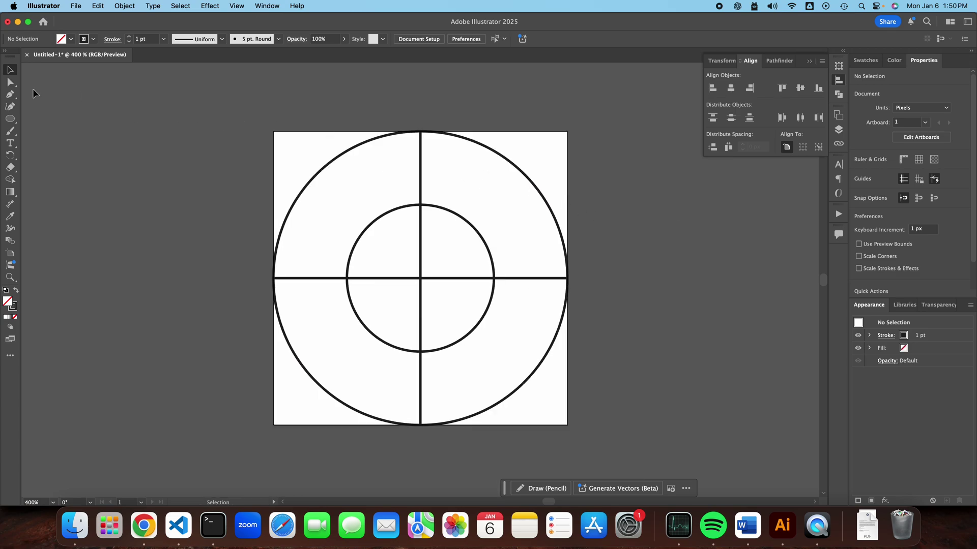
{"action": "left_click", "coordinate": [10, 119]}
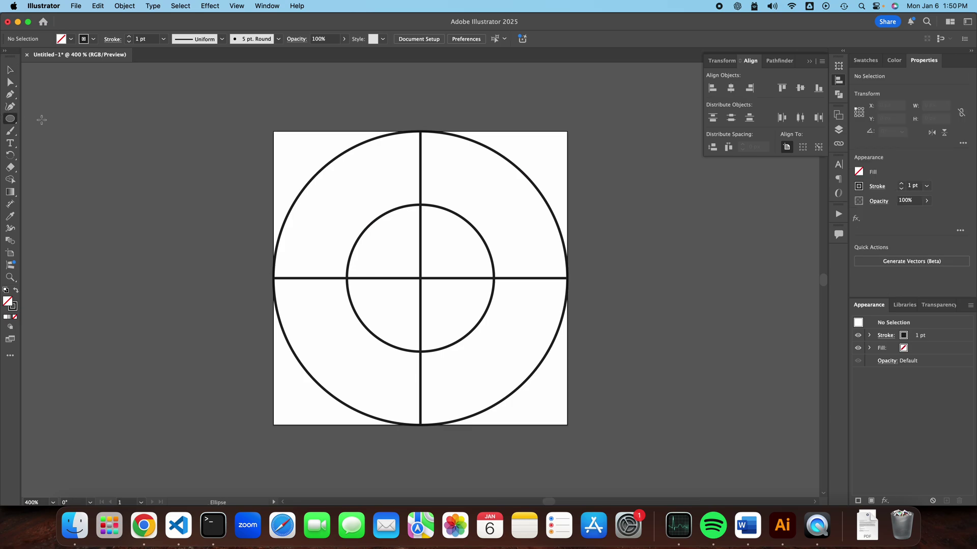
{"action": "left_click", "coordinate": [329, 174]}
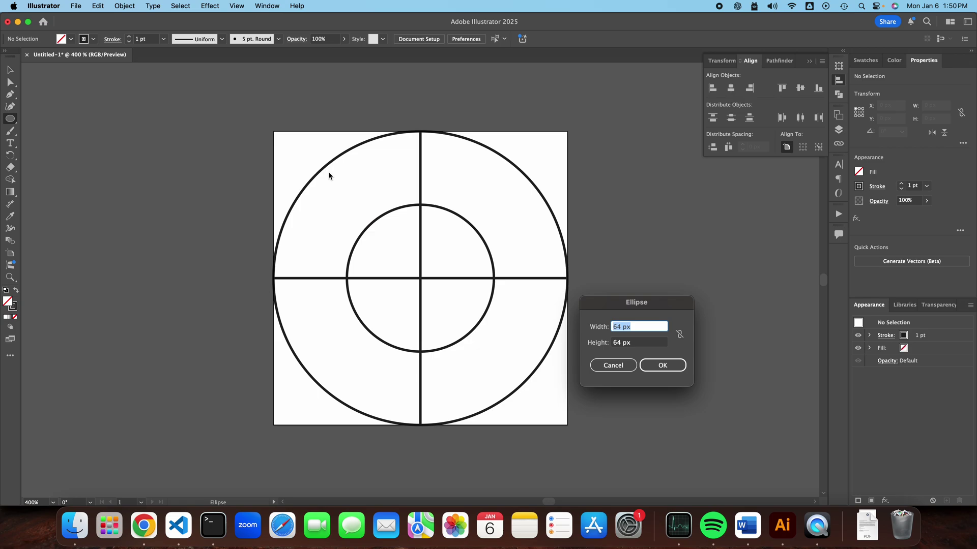
{"action": "type", "text": "1"}
{"action": "key", "text": "Tab"}
{"action": "type", "text": "108"}
{"action": "key", "text": "Return"}
Drag the 108 px circle to the artboard centre and check it against the outer circle
{"action": "key", "text": "v"}
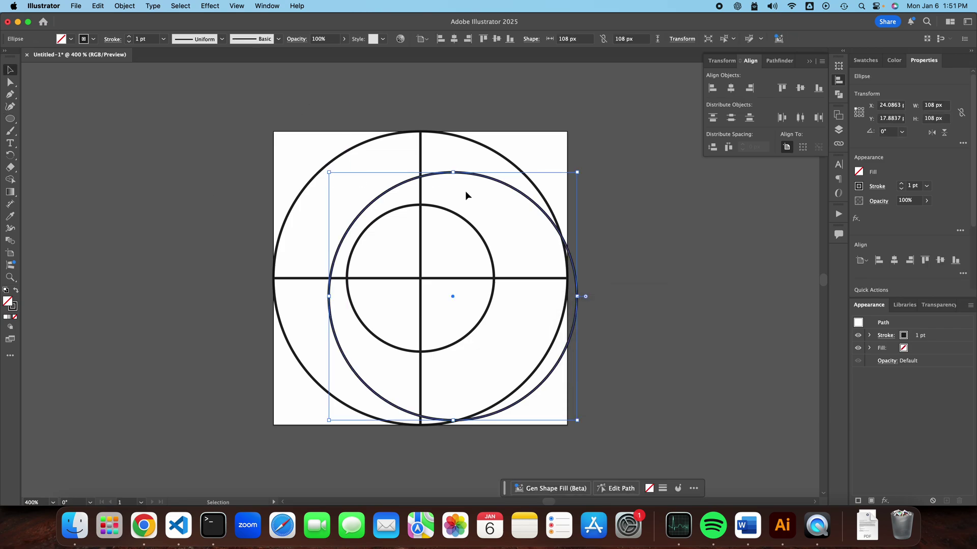
{"action": "left_click_drag", "start_coordinate": [493, 179], "coordinate": [465, 166]}
{"action": "left_click", "coordinate": [570, 202]}
{"action": "left_click", "coordinate": [549, 205]}
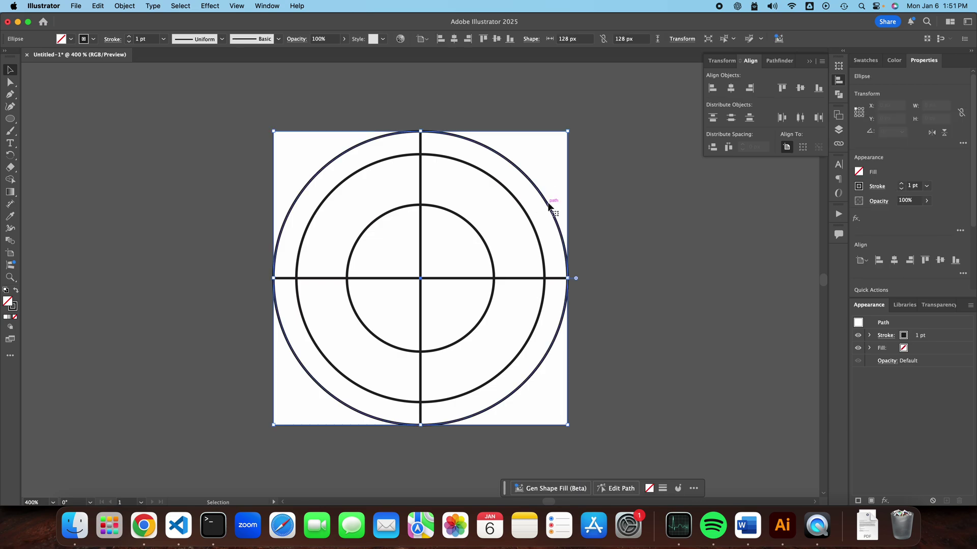
{"action": "left_click", "coordinate": [605, 193]}
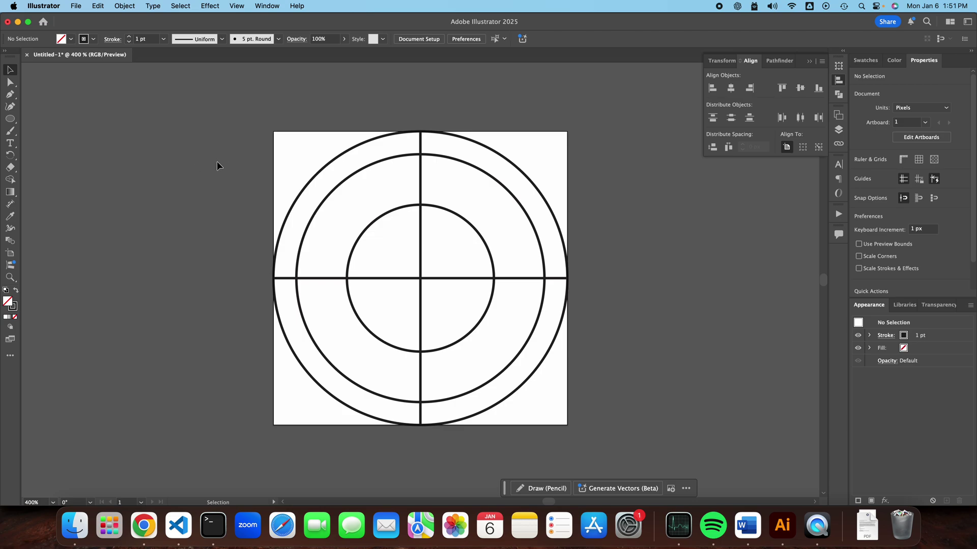
{"action": "scroll", "coordinate": [558, 507], "scroll_direction": "right", "scroll_amount": 2}
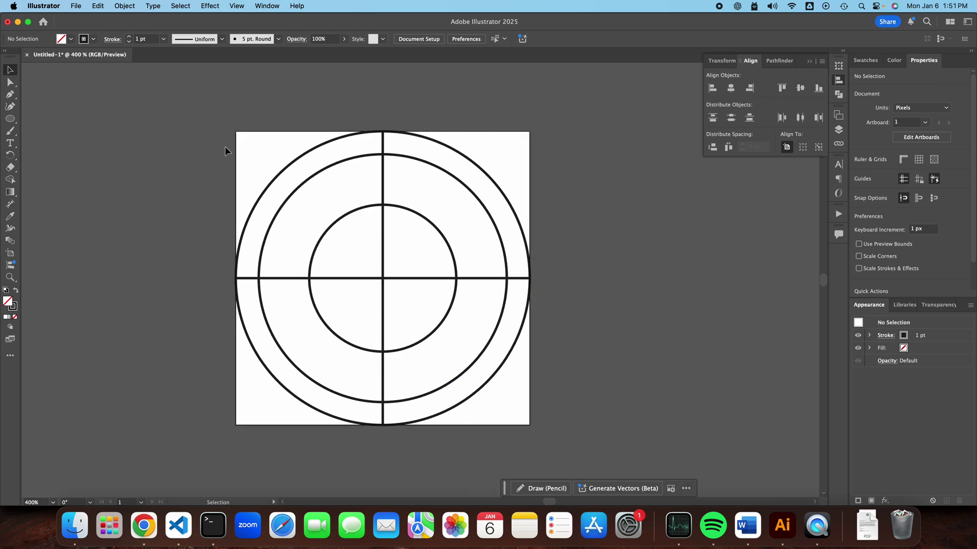
{"action": "left_click_drag", "start_coordinate": [205, 124], "coordinate": [634, 427]}
{"action": "left_click", "coordinate": [96, 114]}
{"action": "left_click", "coordinate": [198, 110]}
{"action": "left_click_drag", "start_coordinate": [197, 107], "coordinate": [590, 440]}
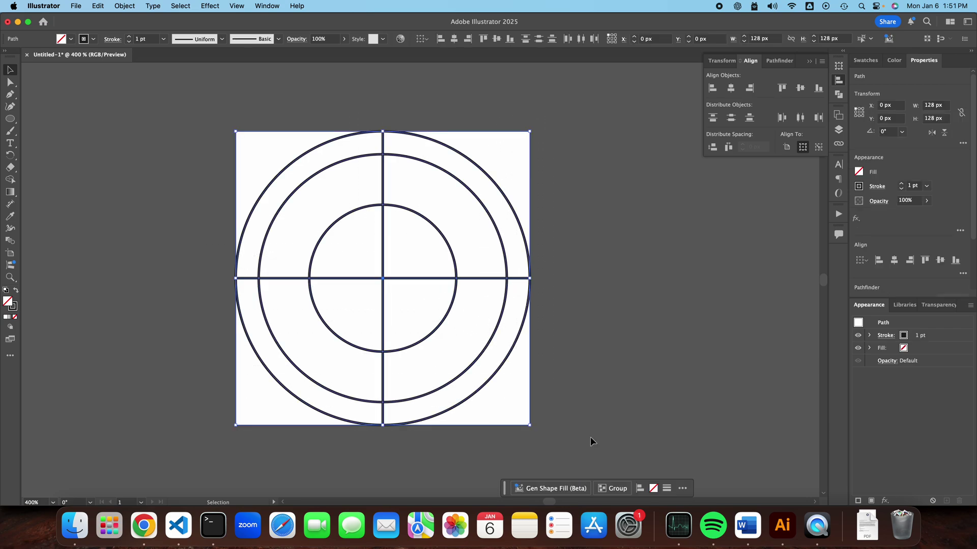
Give the selected grid a light grey F2F2F2 stroke, then deselect it
{"action": "left_click", "coordinate": [13, 307]}
{"action": "double_click", "coordinate": [12, 307]}
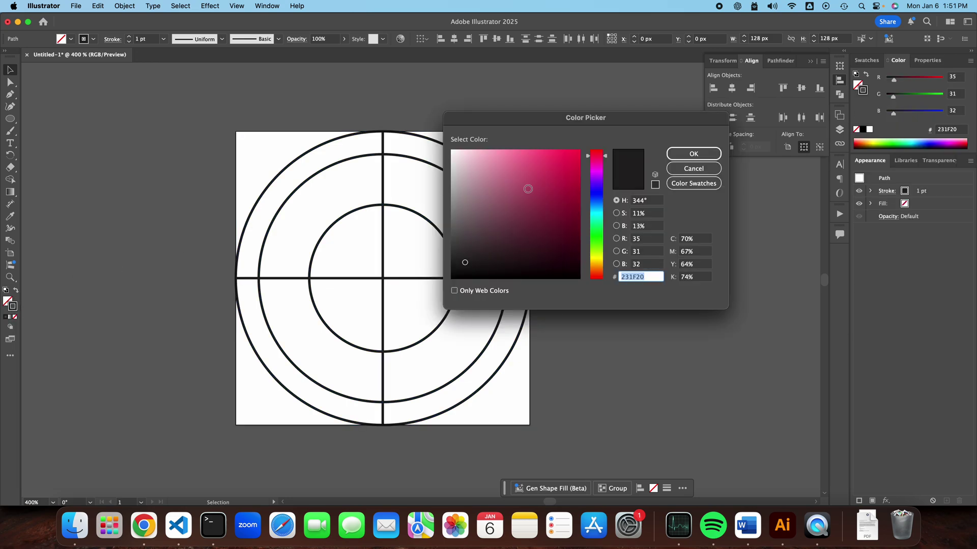
{"action": "mouse_move", "coordinate": [529, 189]}
{"action": "left_mouse_down"}
{"action": "mouse_move", "coordinate": [439, 173]}
{"action": "mouse_move", "coordinate": [437, 158]}
{"action": "left_mouse_up"}
{"action": "left_click", "coordinate": [700, 154]}
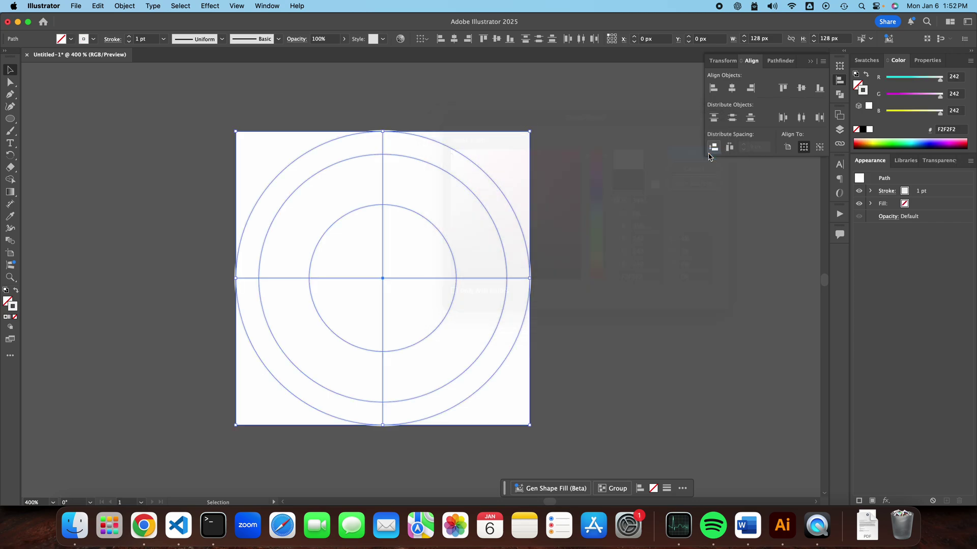
{"action": "left_click", "coordinate": [644, 199]}
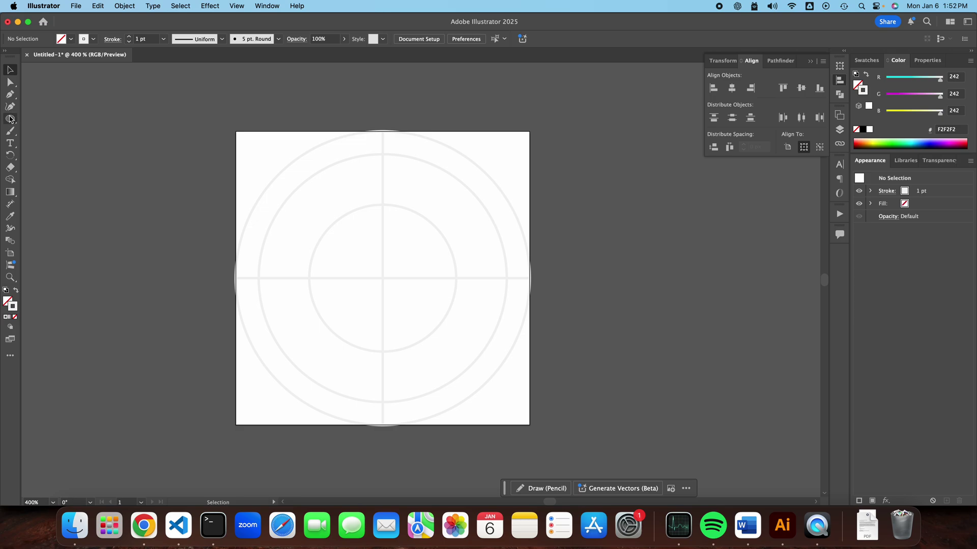
Pick the Rectangle tool and draw a tall 23.5 × 105.4 px rectangle down from the middle circle's top
{"action": "left_click", "coordinate": [10, 118]}
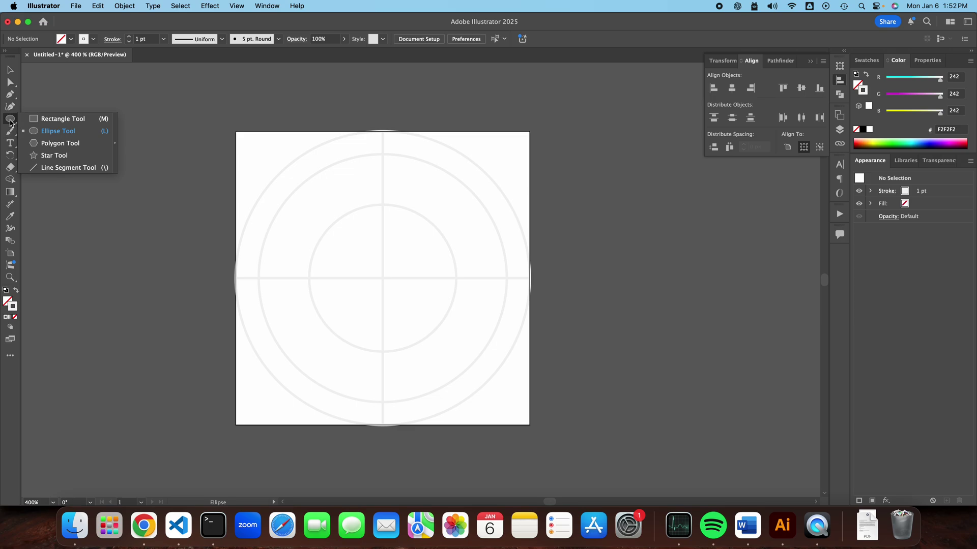
{"action": "left_click", "coordinate": [43, 122]}
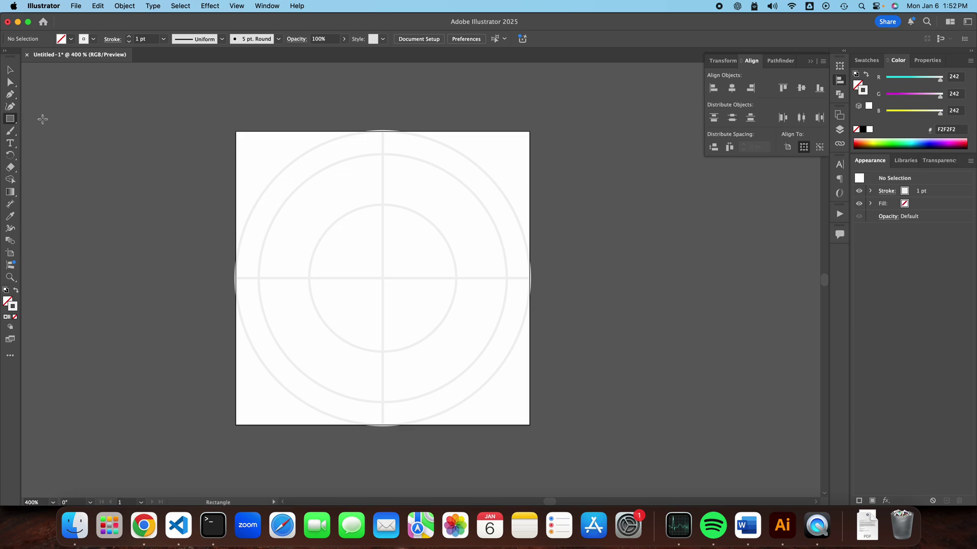
{"action": "left_click_drag", "start_coordinate": [10, 118], "coordinate": [76, 121]}
{"action": "left_click_drag", "start_coordinate": [12, 121], "coordinate": [56, 119]}
{"action": "left_click_drag", "start_coordinate": [362, 174], "coordinate": [413, 391]}
{"action": "key", "text": "super+z"}
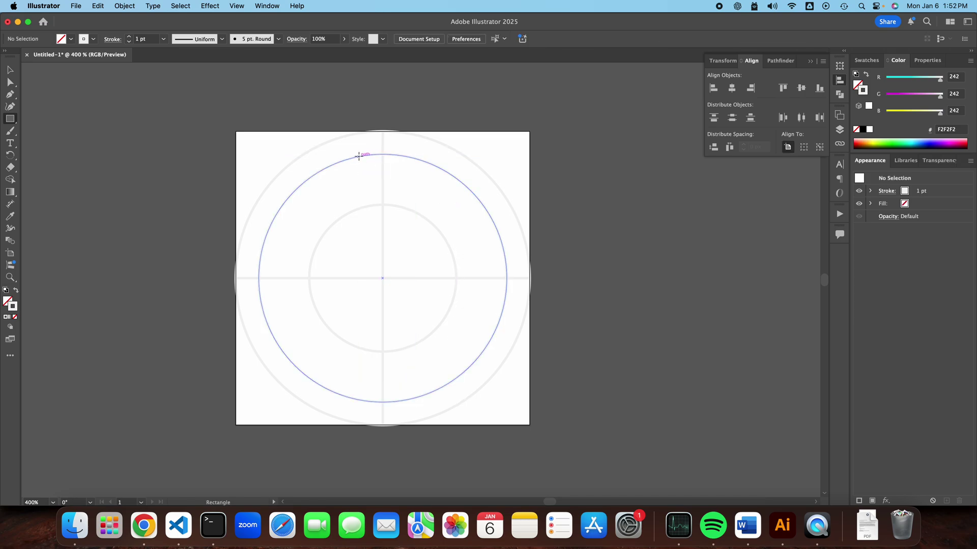
{"action": "left_click_drag", "start_coordinate": [359, 156], "coordinate": [413, 399]}
{"action": "key", "text": "v"}
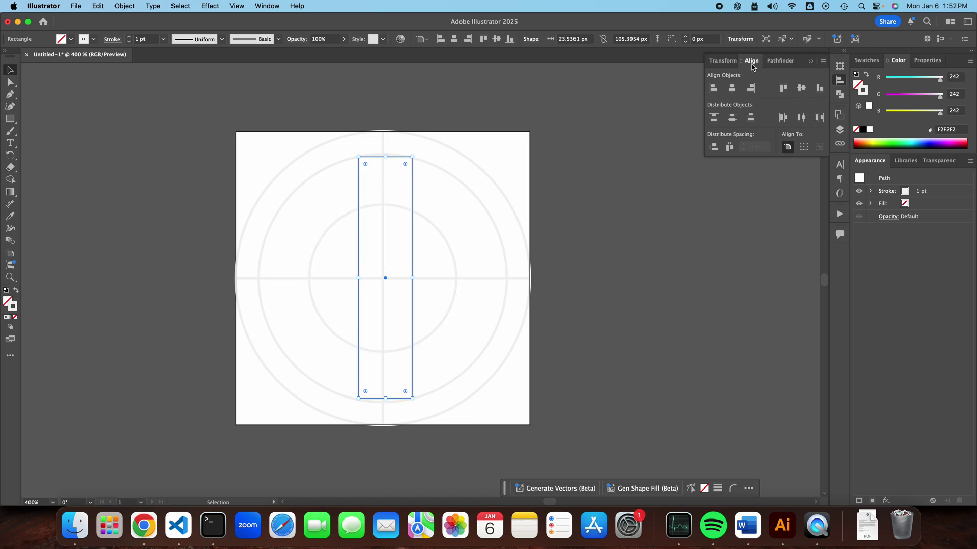
Centre the 23.5 × 105.4 px rectangle horizontally and vertically on the artboard
{"action": "left_click", "coordinate": [272, 6]}
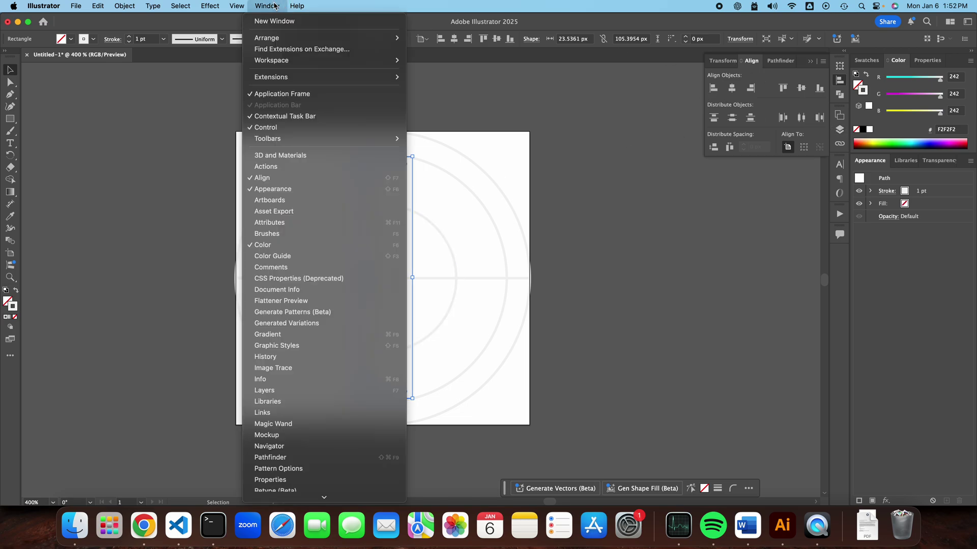
{"action": "left_click", "coordinate": [275, 6]}
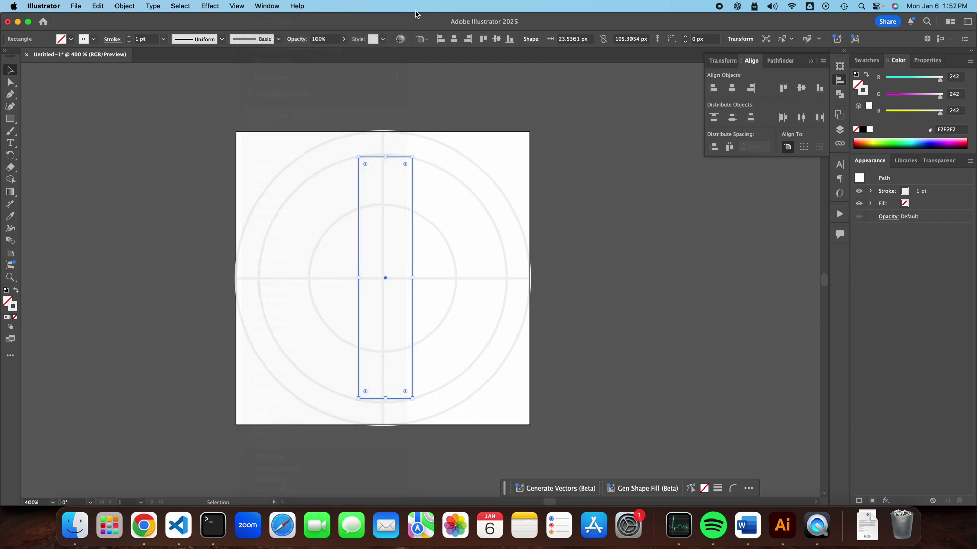
{"action": "left_click", "coordinate": [732, 88]}
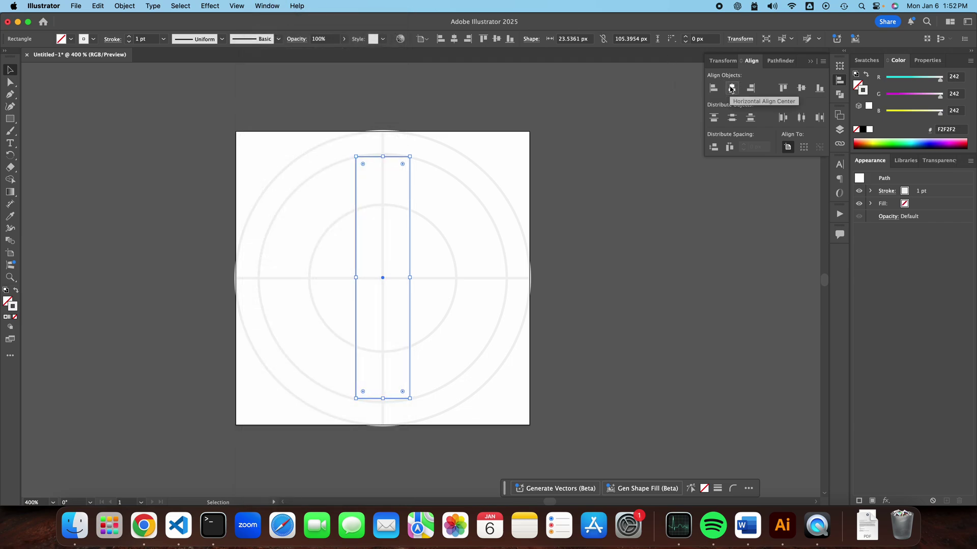
{"action": "left_click", "coordinate": [802, 90]}
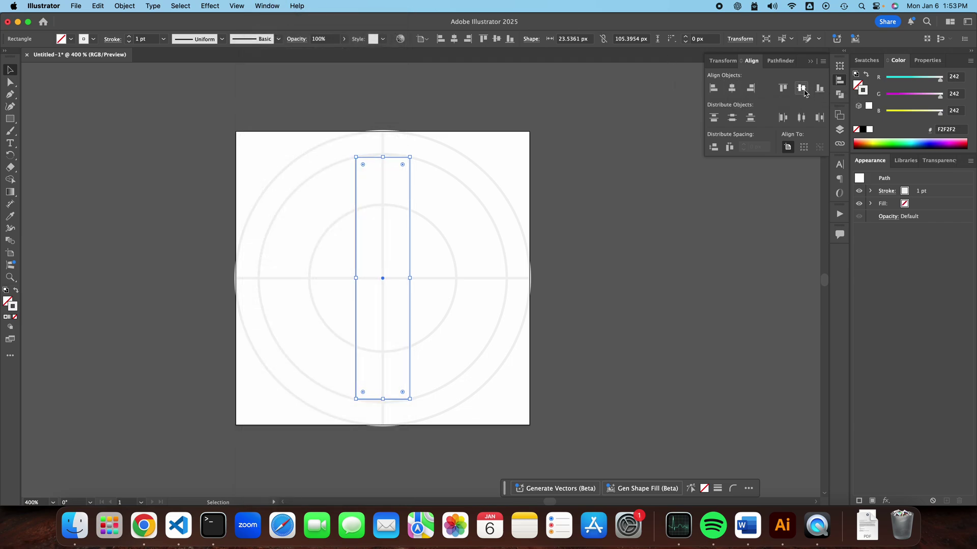
{"action": "double_click", "coordinate": [12, 308]}
{"action": "left_click", "coordinate": [702, 174]}
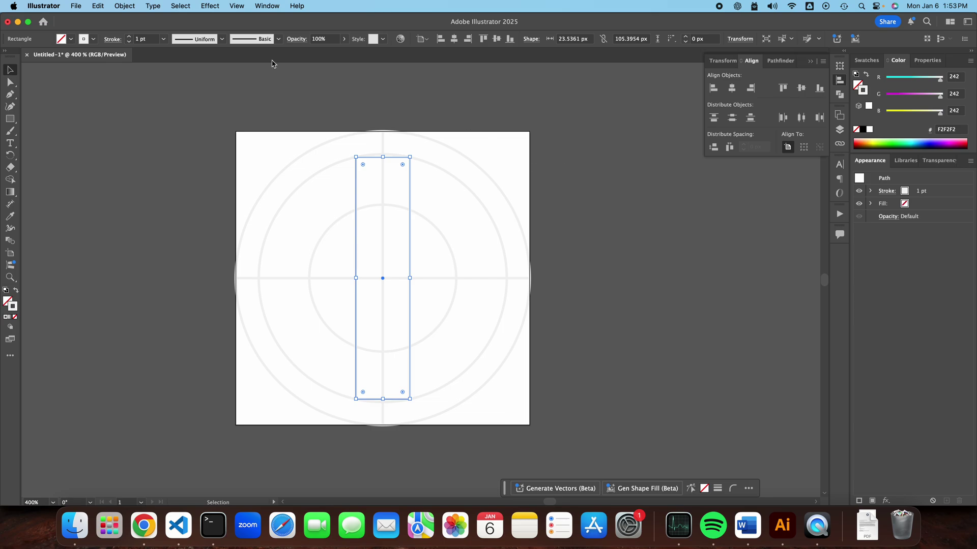
Reset the panel layout to the Essentials workspace
{"action": "left_click", "coordinate": [267, 5]}
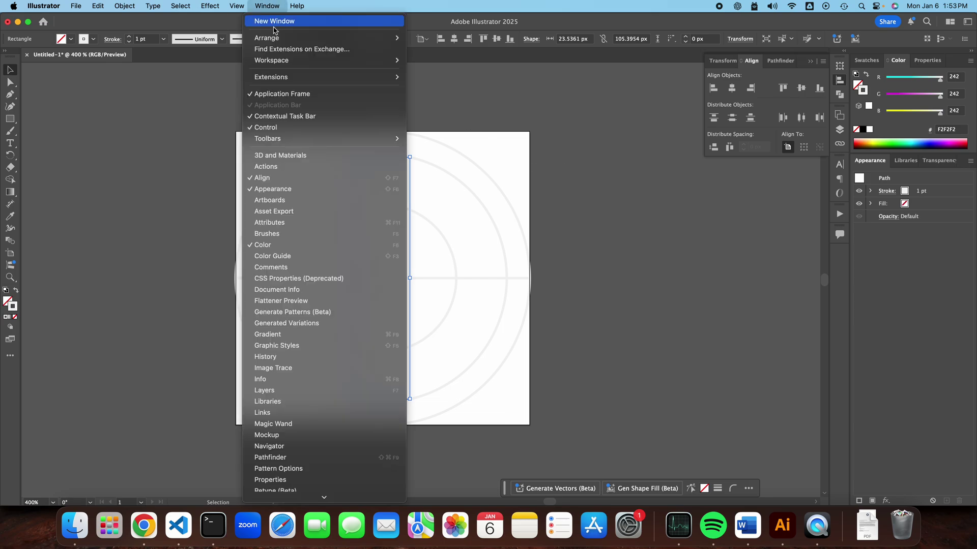
{"action": "mouse_move", "coordinate": [272, 60]}
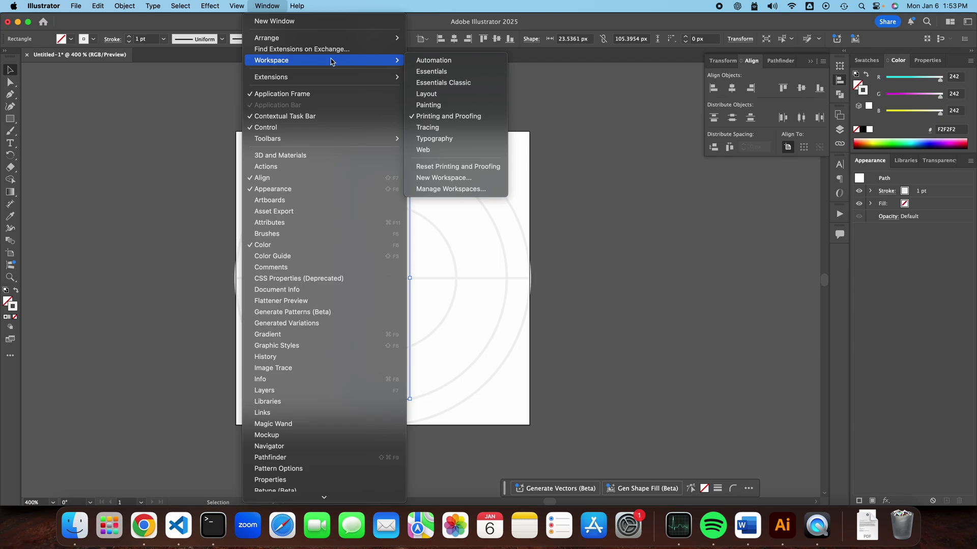
{"action": "left_click", "coordinate": [447, 73]}
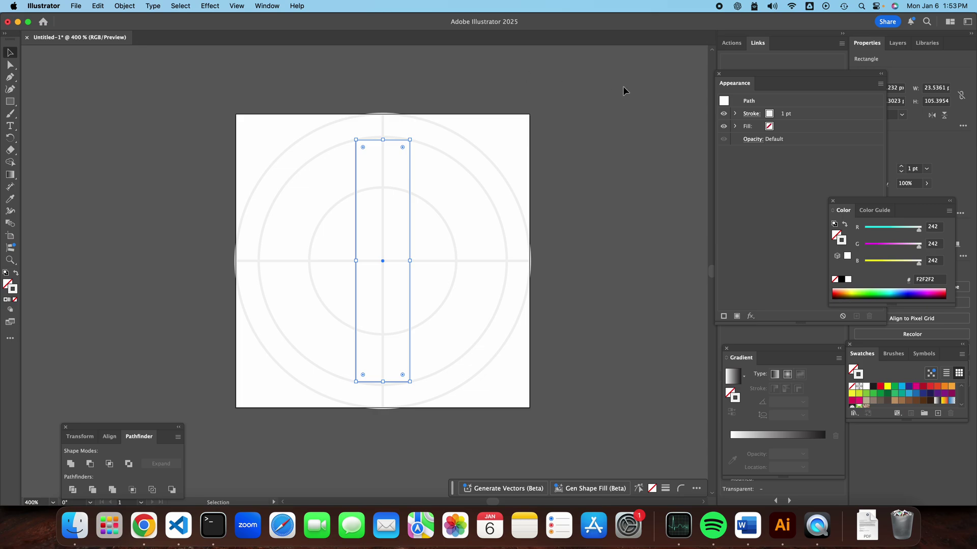
{"action": "left_click", "coordinate": [272, 5]}
{"action": "left_click", "coordinate": [275, 5]}
{"action": "left_click", "coordinate": [265, 5]}
{"action": "mouse_move", "coordinate": [272, 60]}
{"action": "left_click", "coordinate": [447, 71]}
{"action": "left_click", "coordinate": [267, 5]}
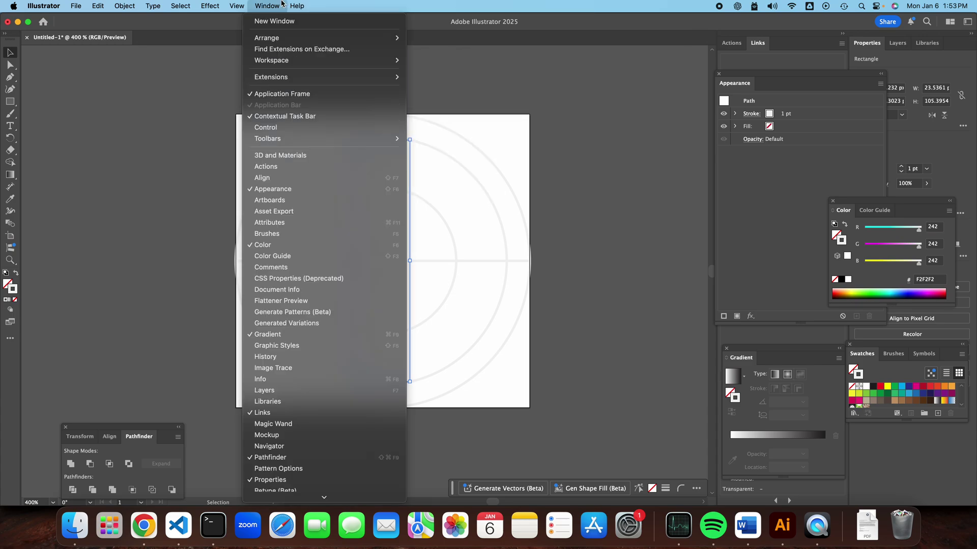
{"action": "left_click", "coordinate": [282, 6]}
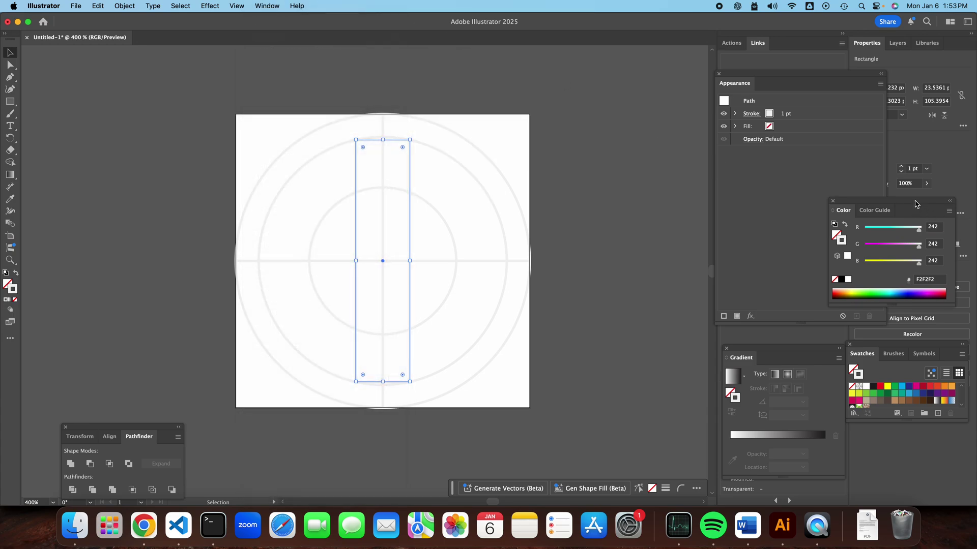
Move the Color panel up and left, then hide and restore it from the Window menu
{"action": "left_click_drag", "start_coordinate": [915, 204], "coordinate": [712, 131]}
{"action": "left_click", "coordinate": [261, 6]}
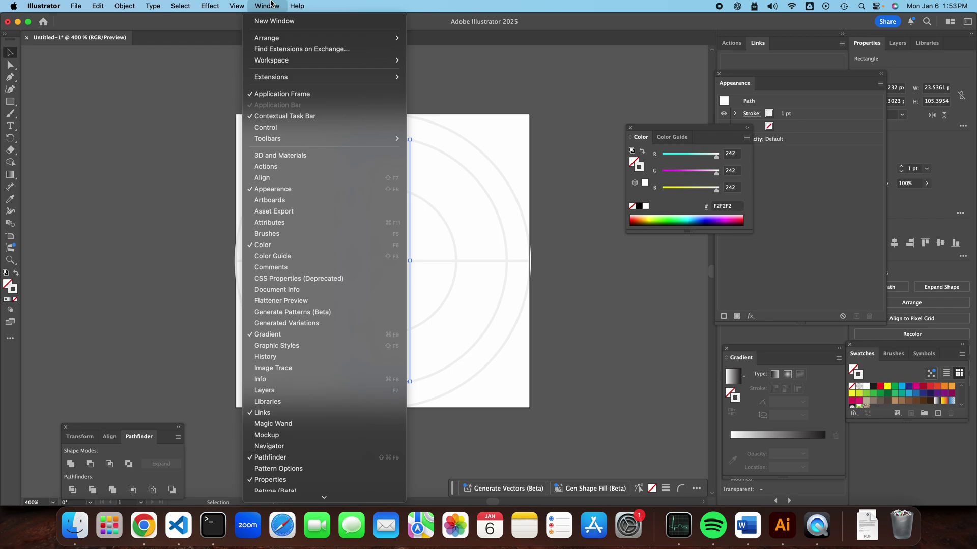
{"action": "left_click", "coordinate": [284, 246]}
{"action": "left_click", "coordinate": [267, 5]}
{"action": "left_click", "coordinate": [283, 246]}
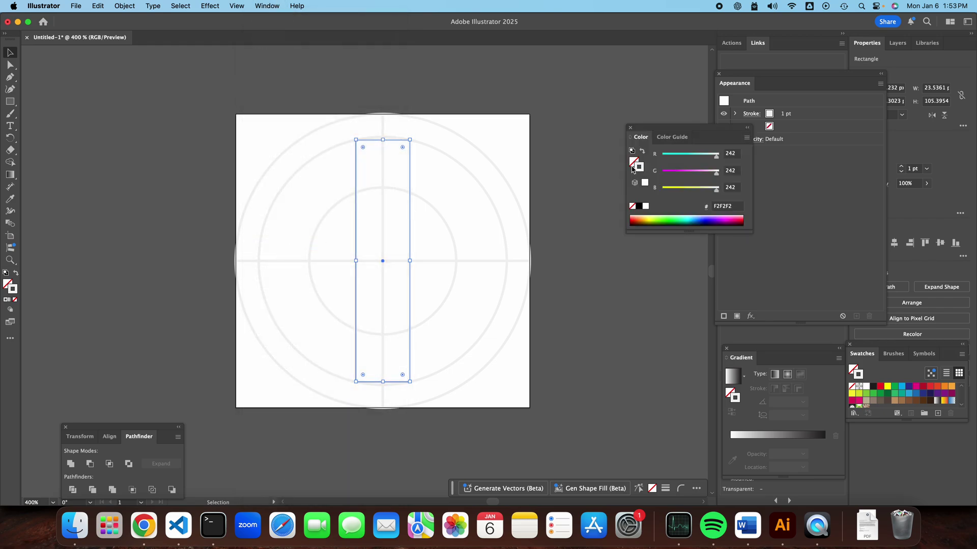
Reselect the tall rectangle and confirm its F2F2F2 stroke colour in the colour picker
{"action": "left_click", "coordinate": [414, 173]}
{"action": "left_click", "coordinate": [410, 170]}
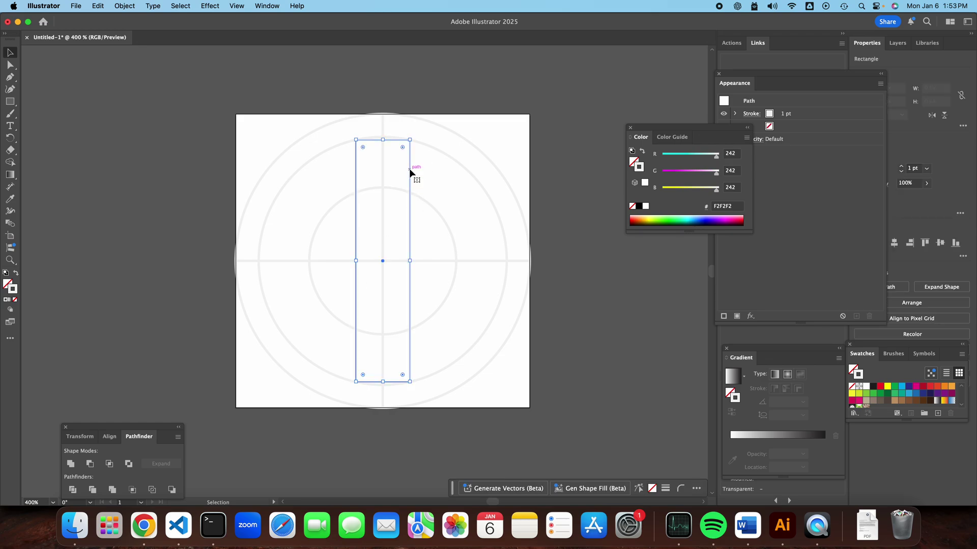
{"action": "double_click", "coordinate": [640, 171]}
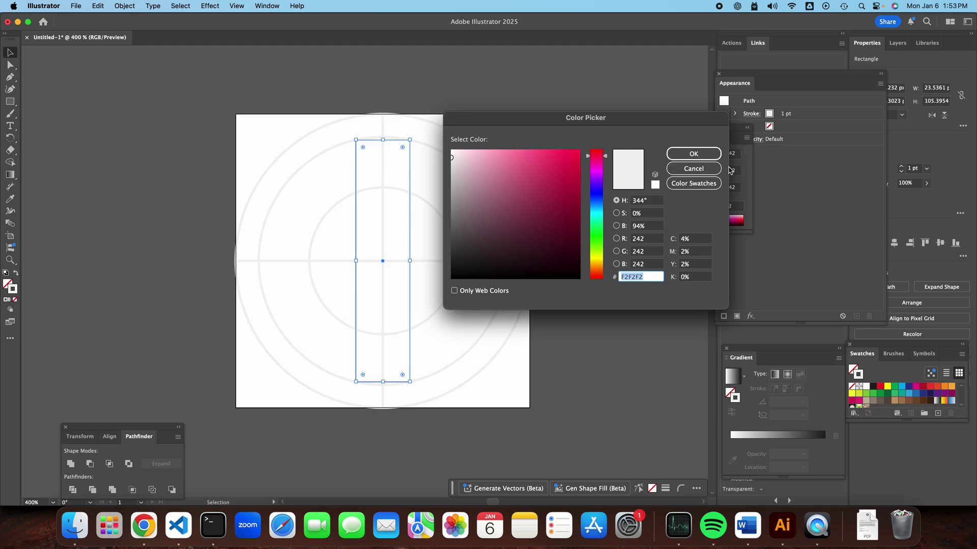
{"action": "left_click", "coordinate": [712, 168]}
Move the Appearance panel below the Color panel, then close it
{"action": "left_click_drag", "start_coordinate": [814, 84], "coordinate": [726, 237]}
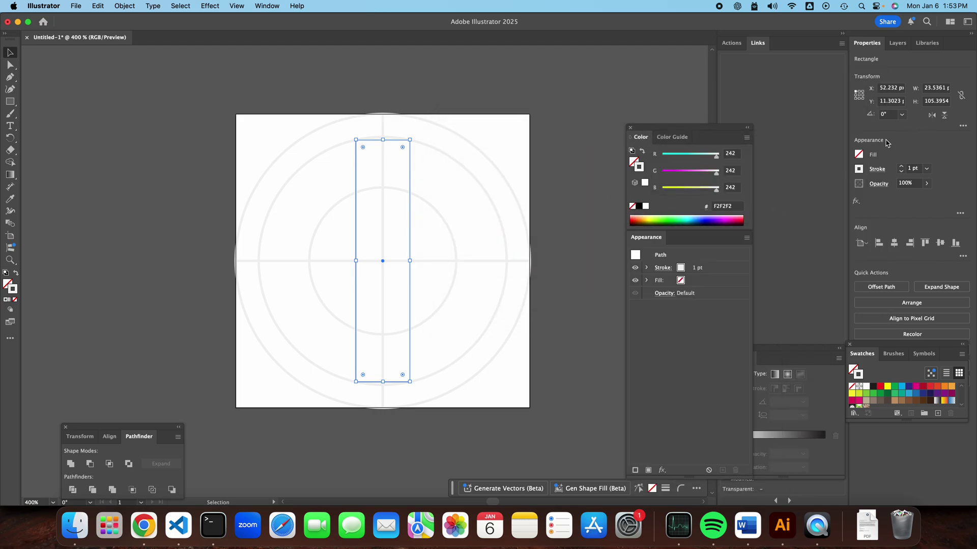
{"action": "left_click", "coordinate": [275, 5]}
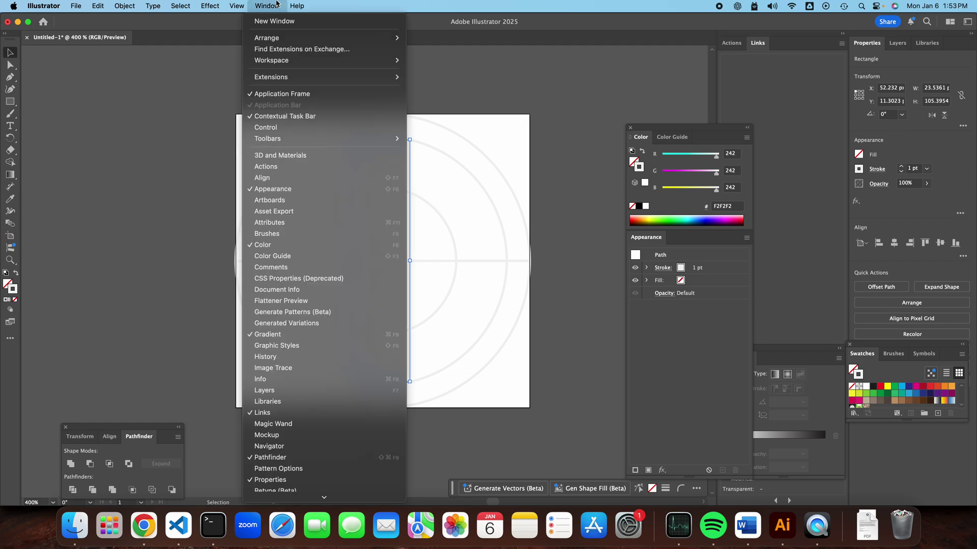
{"action": "left_click", "coordinate": [284, 189]}
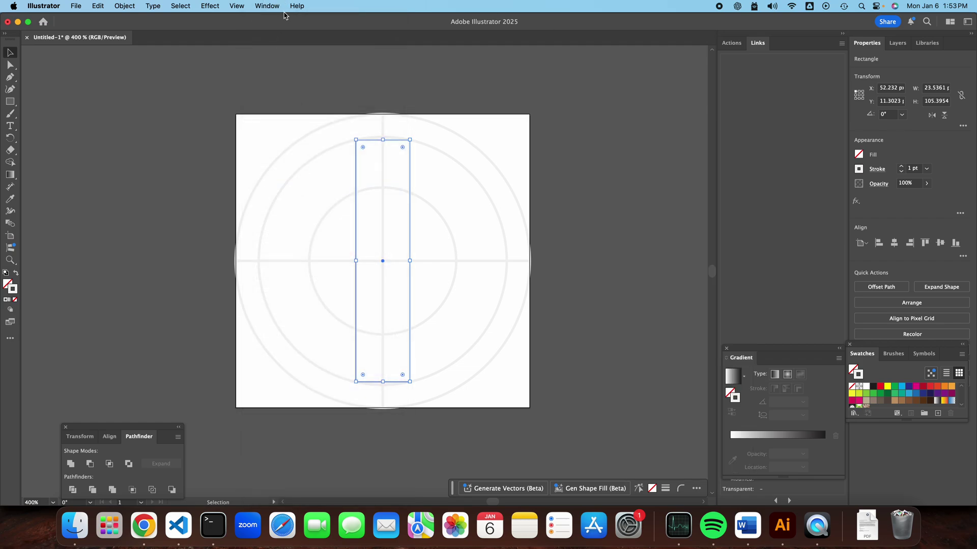
Reopen the Appearance panel and set the rectangle's stroke weight to 0 pt
{"action": "left_click", "coordinate": [269, 5]}
{"action": "left_click", "coordinate": [315, 194]}
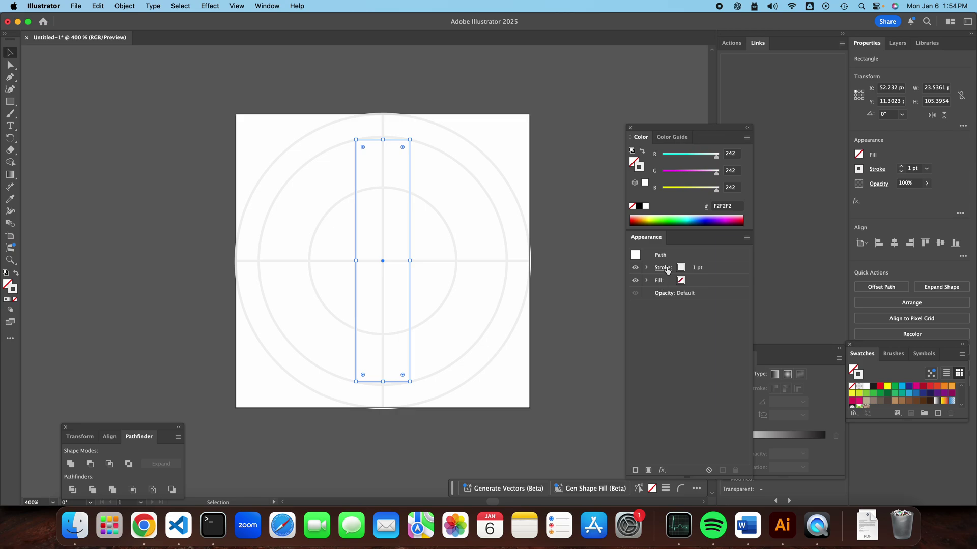
{"action": "left_click", "coordinate": [644, 269]}
{"action": "left_click", "coordinate": [664, 268]}
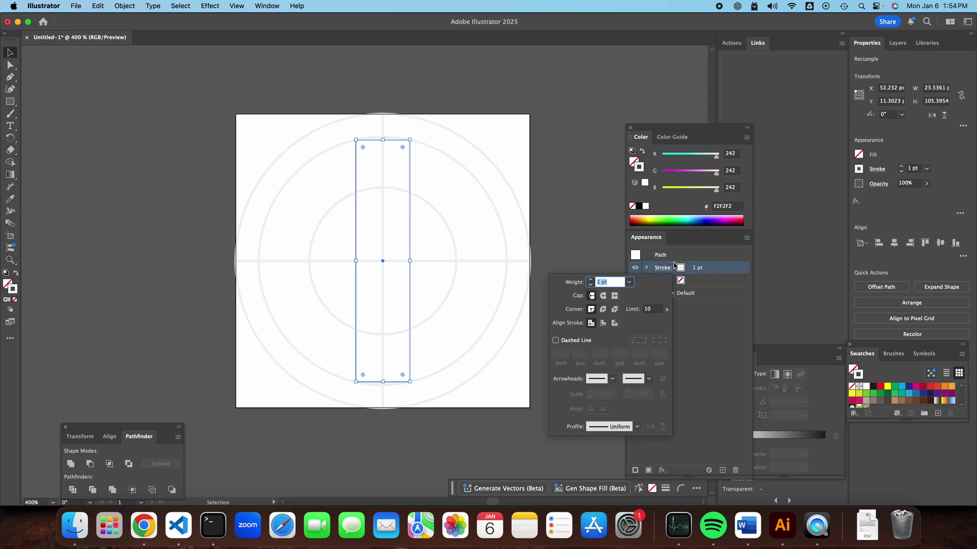
{"action": "left_click", "coordinate": [590, 285]}
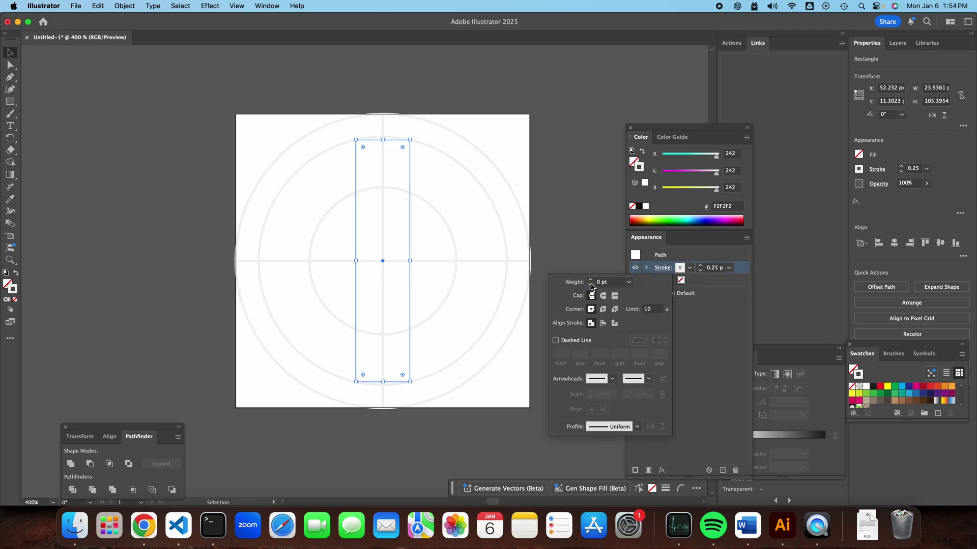
Fill the rectangle with the dark 231F20 swatch and check the result
{"action": "left_click", "coordinate": [661, 283]}
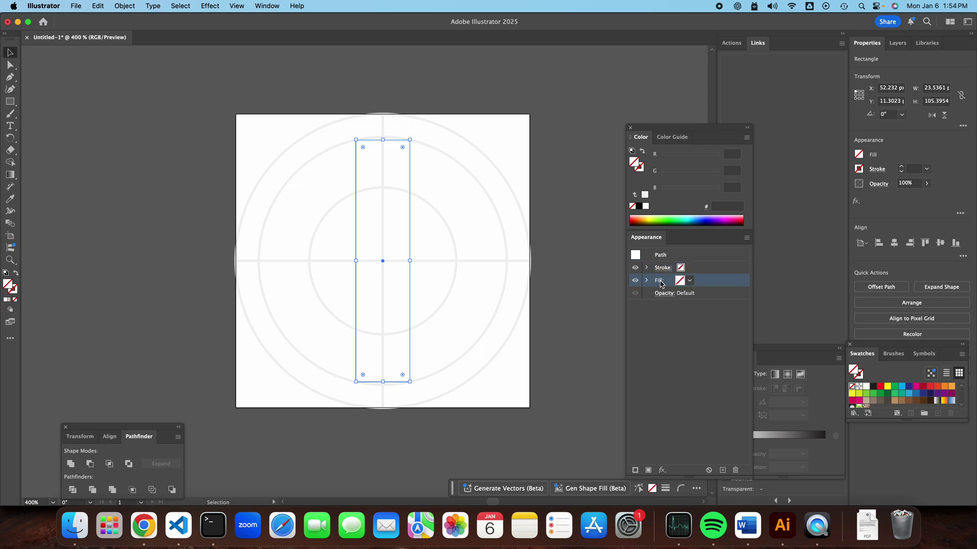
{"action": "left_click", "coordinate": [690, 280]}
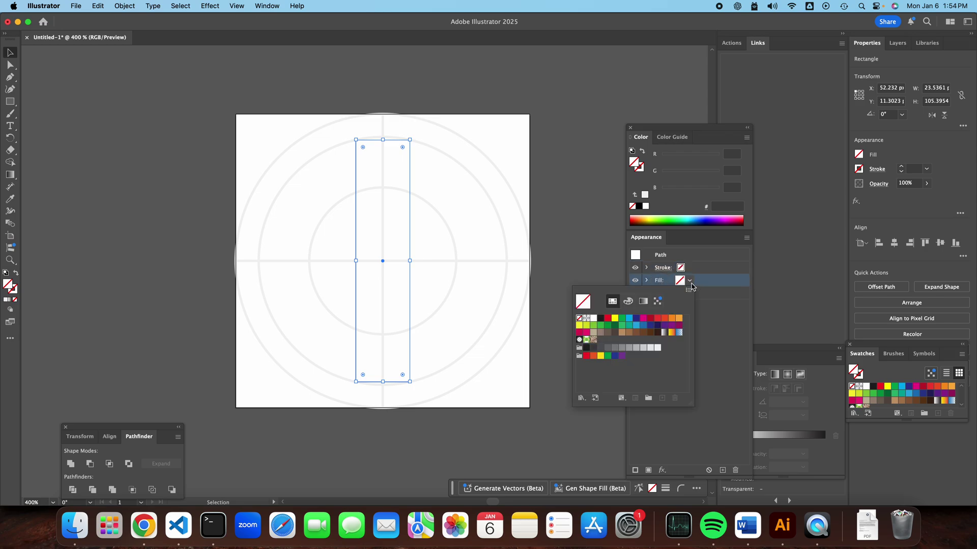
{"action": "left_click", "coordinate": [600, 319]}
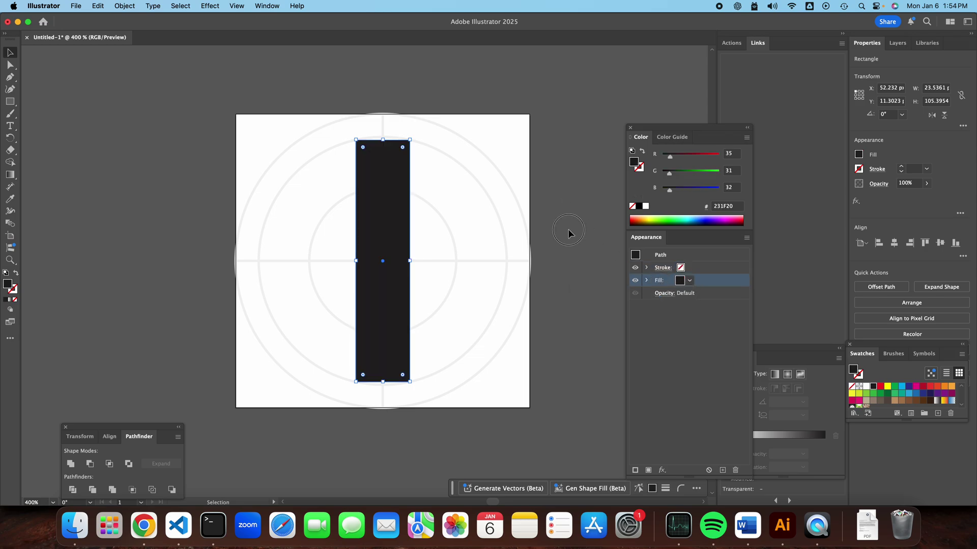
{"action": "left_click", "coordinate": [443, 179]}
{"action": "left_click", "coordinate": [381, 184]}
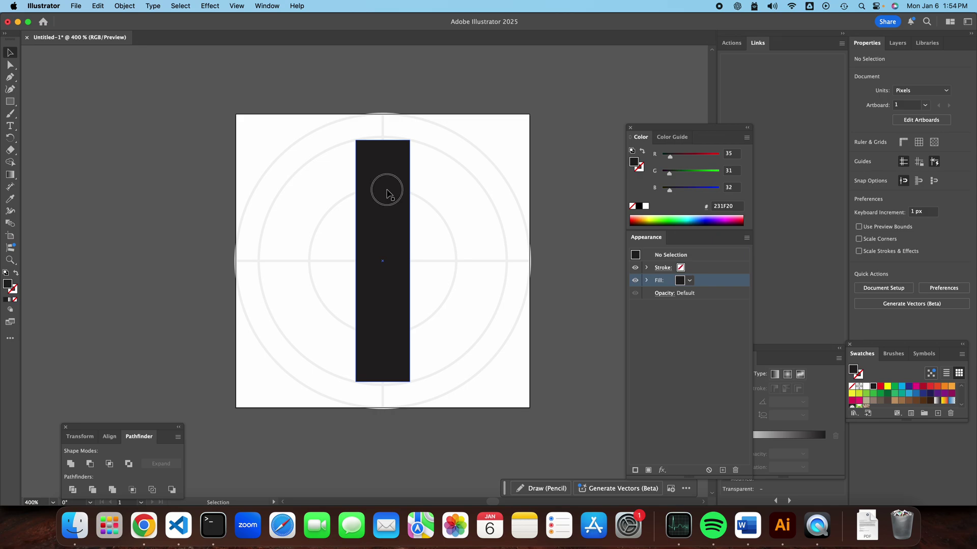
{"action": "left_click", "coordinate": [565, 173]}
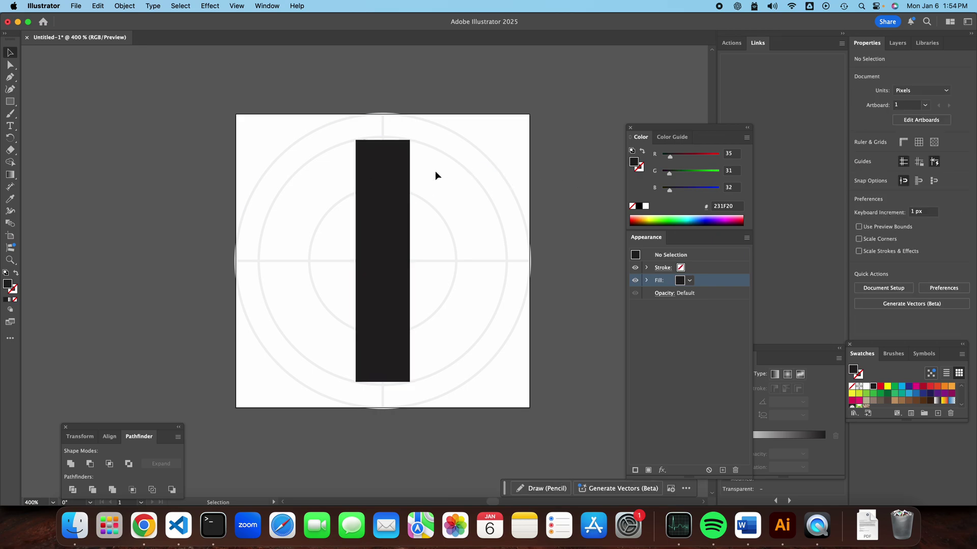
Drag the bar's Live Corner widget to round all four corners to about 2.66 px
{"action": "left_click", "coordinate": [393, 169]}
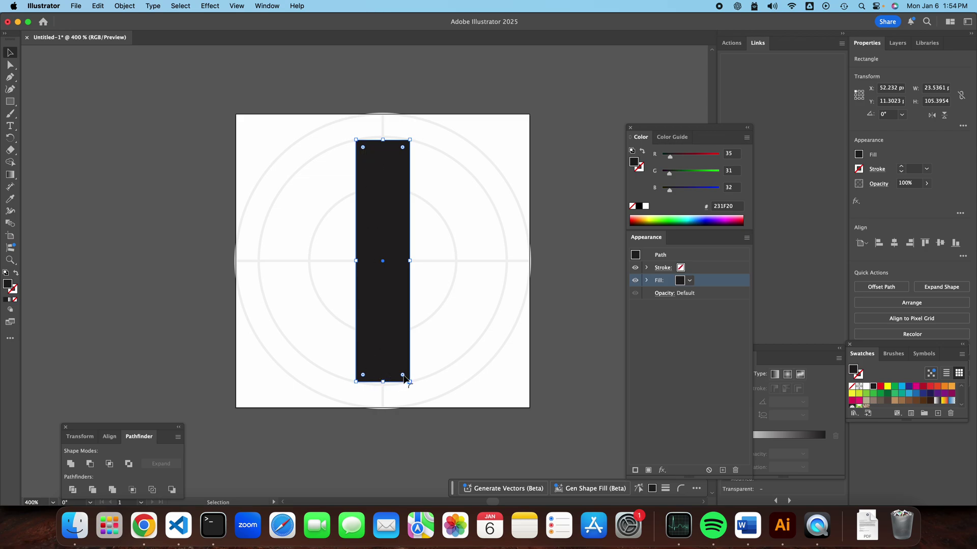
{"action": "left_click", "coordinate": [403, 148]}
{"action": "mouse_move", "coordinate": [403, 148]}
{"action": "left_mouse_down"}
{"action": "mouse_move", "coordinate": [401, 158]}
{"action": "mouse_move", "coordinate": [407, 151]}
{"action": "left_mouse_up"}
{"action": "left_click", "coordinate": [548, 186]}
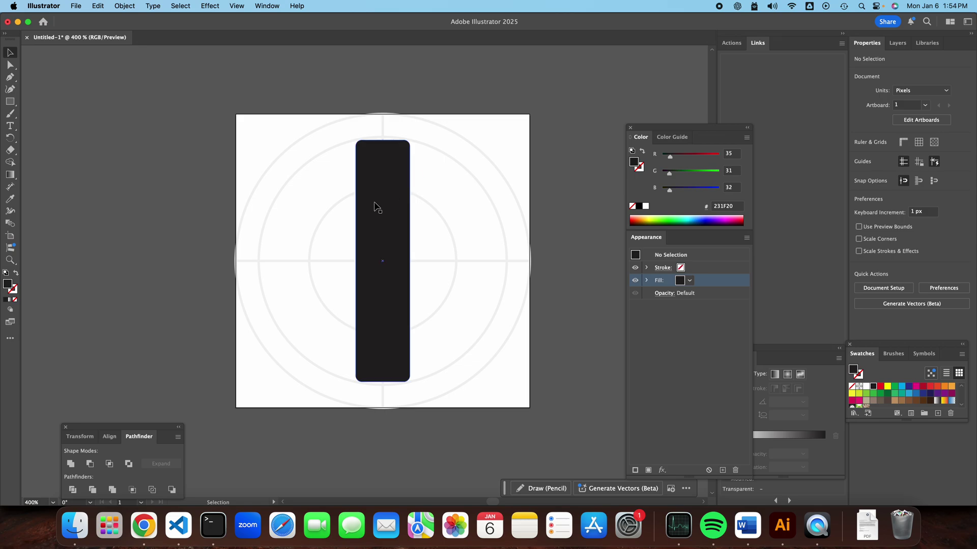
{"action": "left_click", "coordinate": [392, 203]}
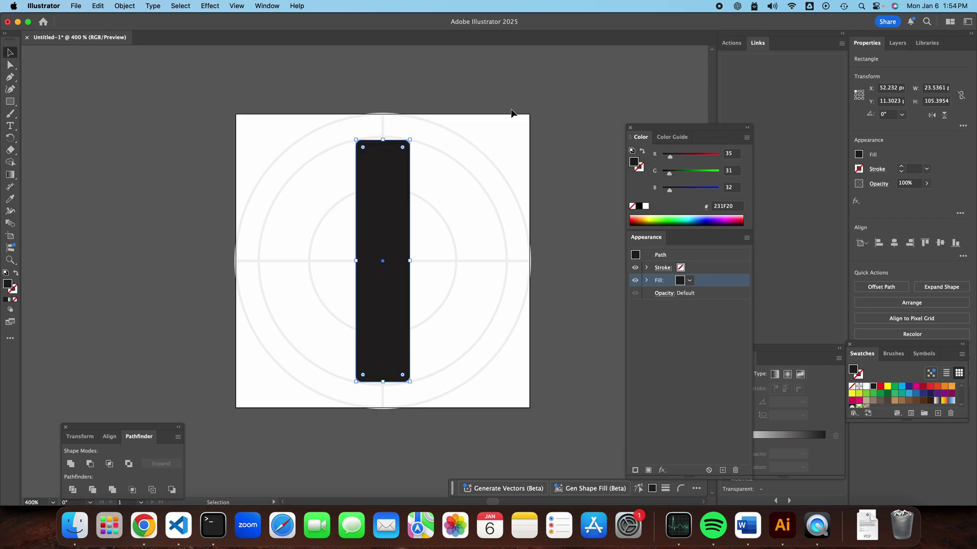
Copy the rounded bar and undo an ordinary offset paste
{"action": "left_click", "coordinate": [480, 98]}
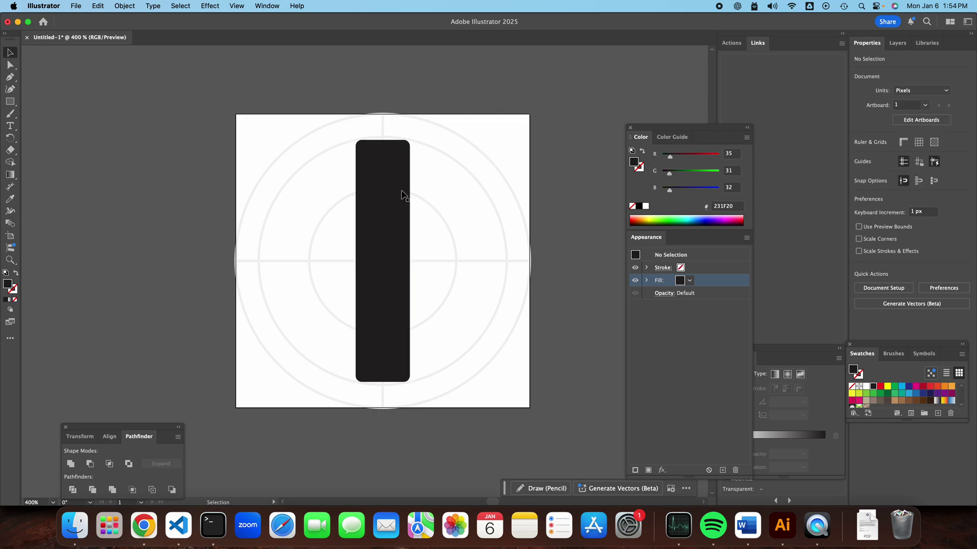
{"action": "left_click", "coordinate": [385, 178]}
{"action": "left_click", "coordinate": [98, 6]}
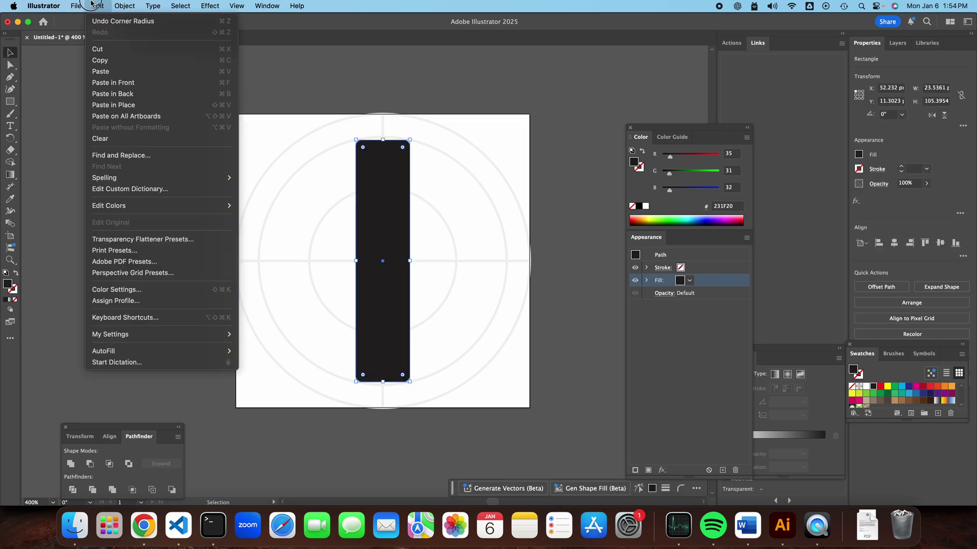
{"action": "left_click", "coordinate": [110, 64]}
{"action": "left_click", "coordinate": [98, 6]}
{"action": "left_click", "coordinate": [116, 71]}
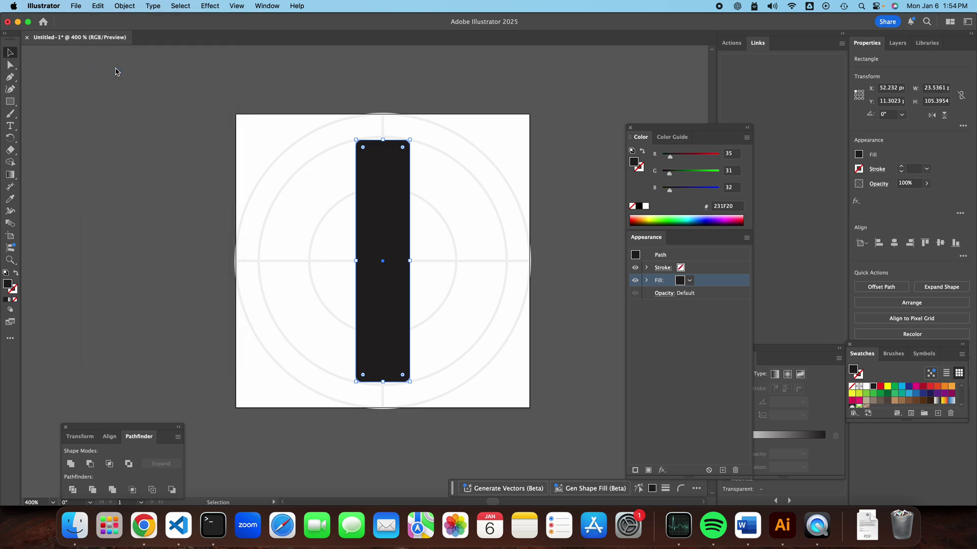
{"action": "key", "text": "super+z"}
Paste the copy in place over the original, undoing a test move
{"action": "left_click", "coordinate": [97, 5]}
{"action": "mouse_move", "coordinate": [124, 6]}
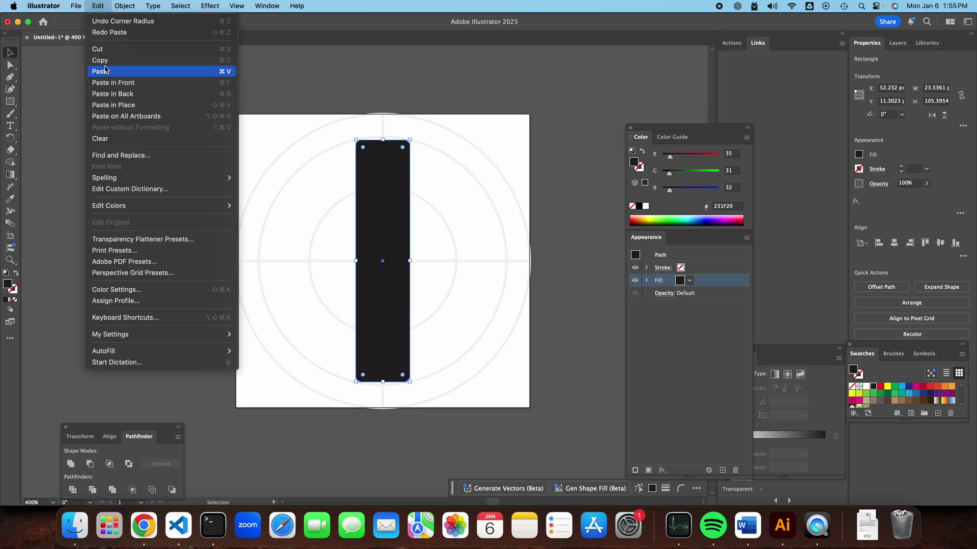
{"action": "left_click", "coordinate": [153, 105]}
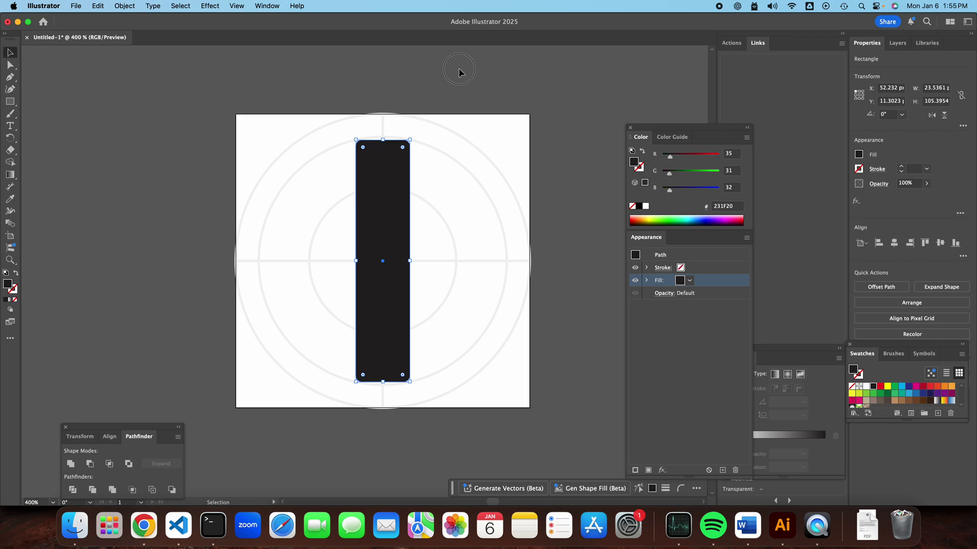
{"action": "left_click", "coordinate": [450, 122]}
{"action": "left_click_drag", "start_coordinate": [404, 195], "coordinate": [522, 214]}
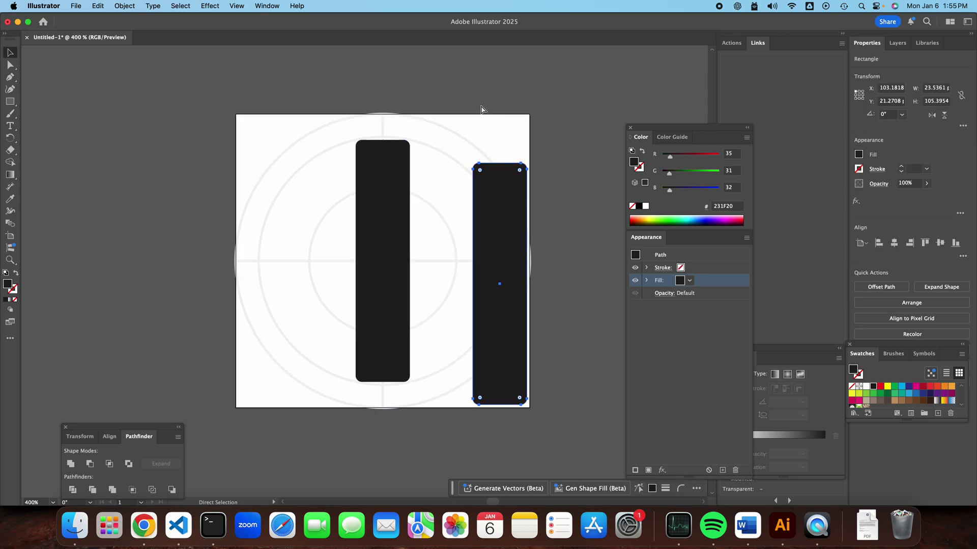
{"action": "key", "text": "super+z"}
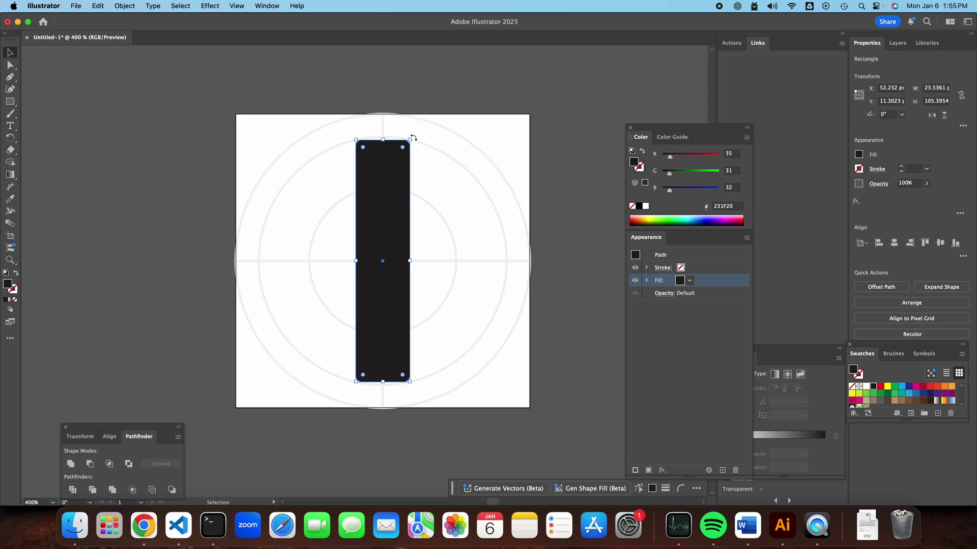
Adjust the duplicate bar by its corner handle, turning it 90° horizontal to form the plus
{"action": "left_click", "coordinate": [418, 116]}
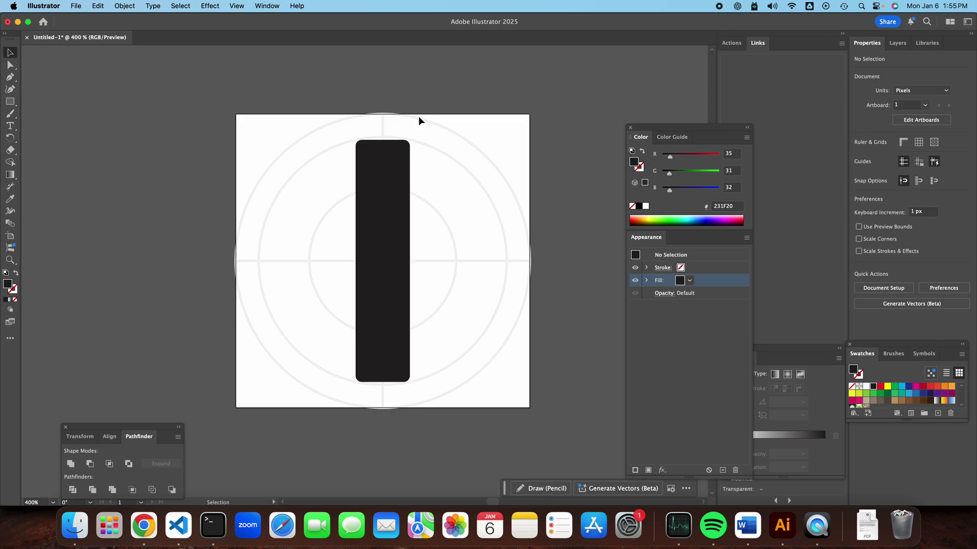
{"action": "left_click", "coordinate": [377, 198]}
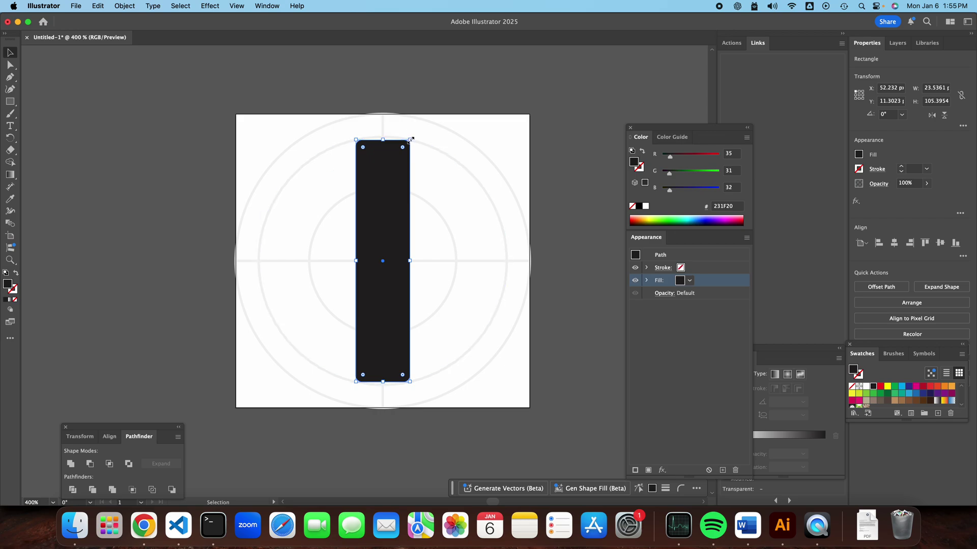
{"action": "left_click_drag", "start_coordinate": [411, 138], "coordinate": [396, 162]}
{"action": "left_click_drag", "start_coordinate": [410, 139], "coordinate": [413, 138]}
{"action": "left_click_drag", "start_coordinate": [413, 137], "coordinate": [274, 265]}
{"action": "left_click", "coordinate": [581, 193]}
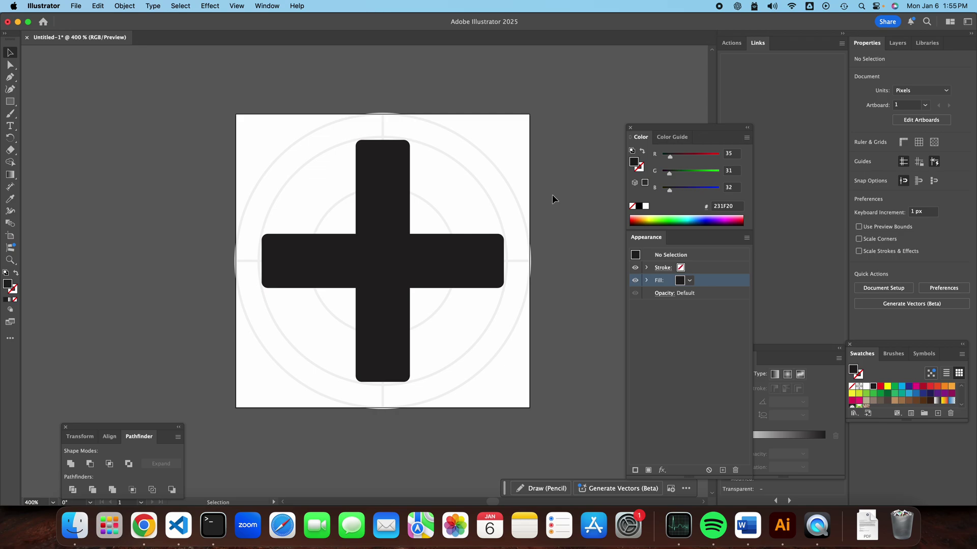
{"action": "left_click", "coordinate": [467, 253]}
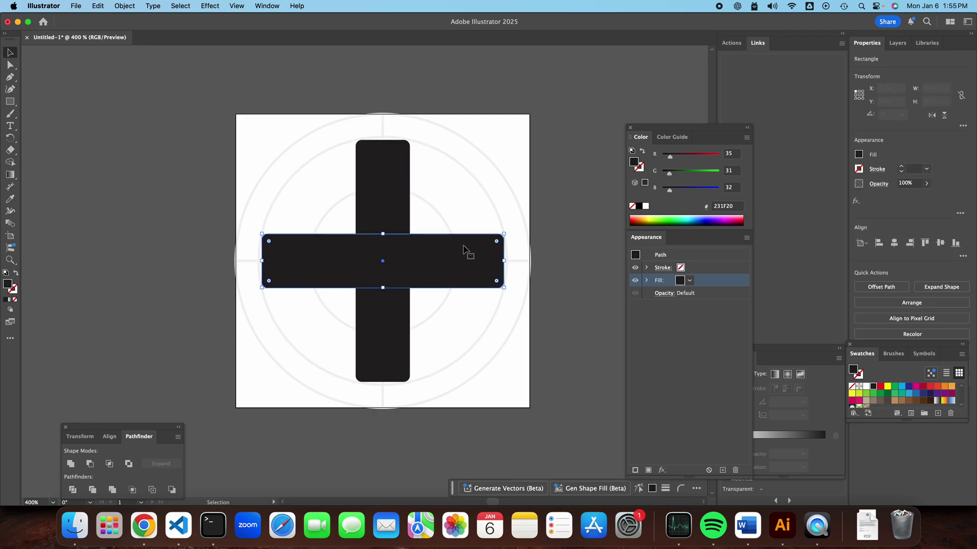
{"action": "left_click", "coordinate": [326, 141]}
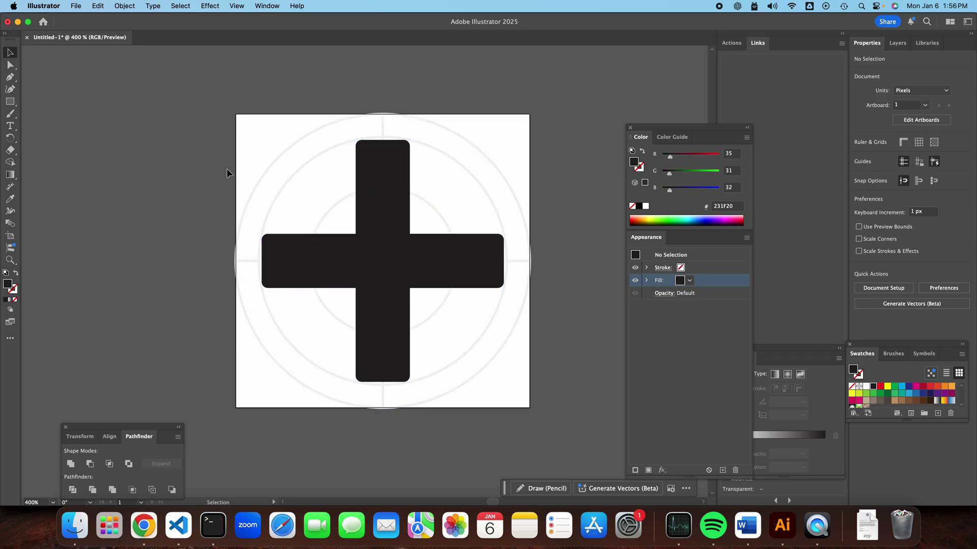
{"action": "left_click", "coordinate": [228, 151]}
{"action": "left_click", "coordinate": [334, 224]}
{"action": "key", "text": "Delete"}
{"action": "key", "text": "super+z"}
{"action": "left_click", "coordinate": [167, 139]}
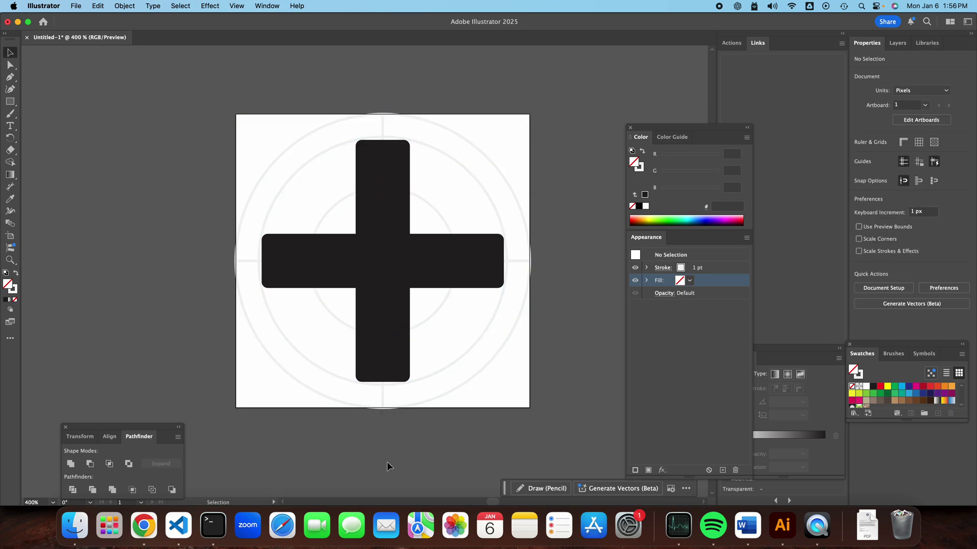
{"action": "left_click", "coordinate": [507, 507]}
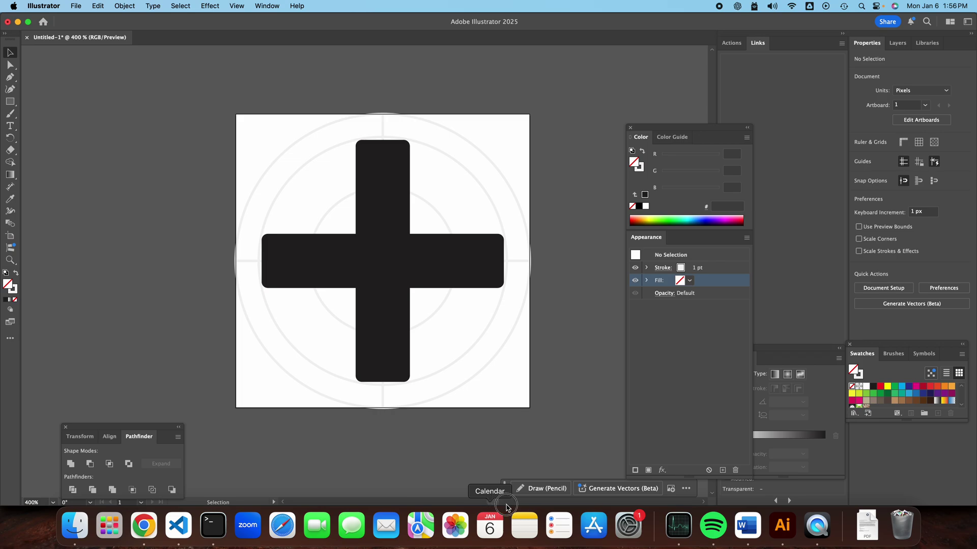
{"action": "scroll", "coordinate": [387, 369], "scroll_direction": "right", "scroll_amount": 5}
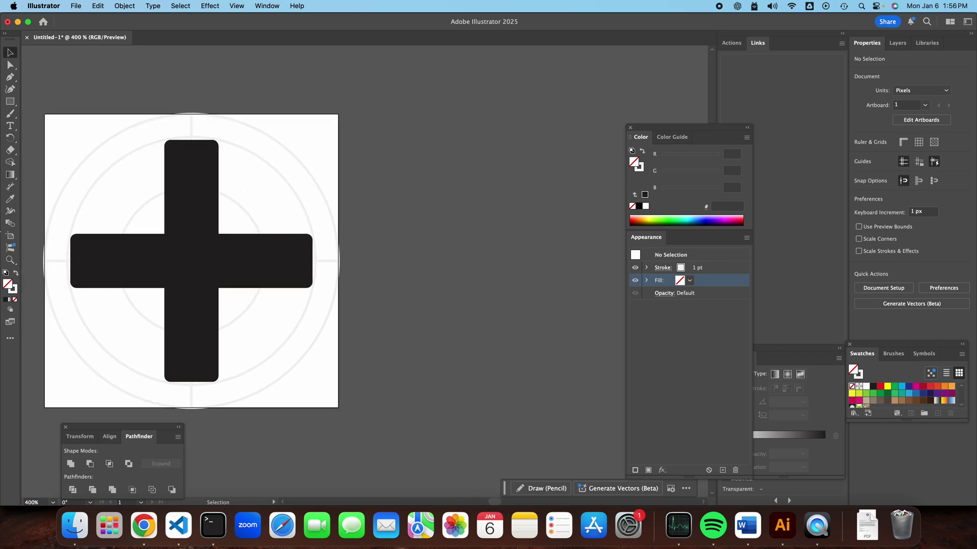
Duplicate the plus artboard to the right with the Artboard tool
{"action": "left_click", "coordinate": [10, 238]}
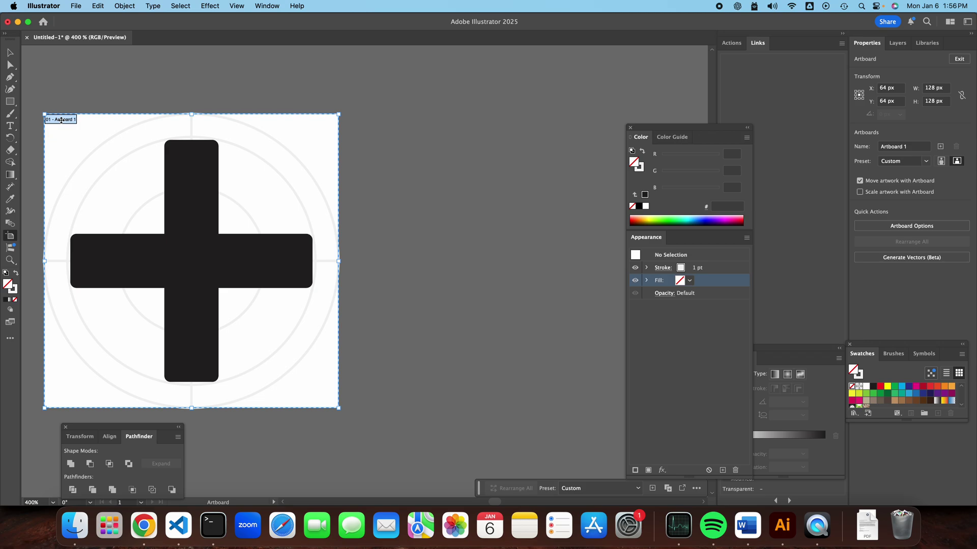
{"action": "left_click_drag", "start_coordinate": [61, 123], "coordinate": [405, 150]}
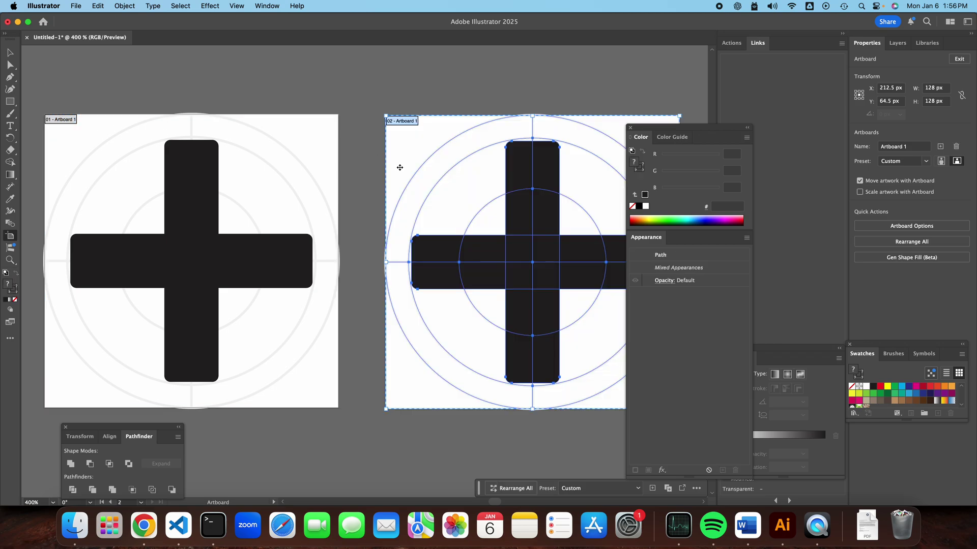
{"action": "left_click_drag", "start_coordinate": [494, 503], "coordinate": [497, 503]}
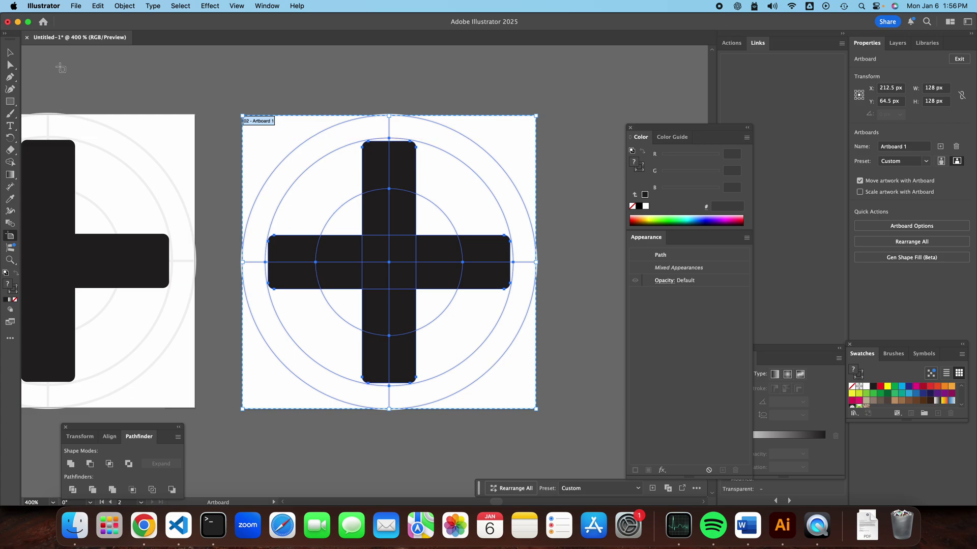
Delete the copied plus's vertical bar to leave a minus sign
{"action": "left_click", "coordinate": [11, 55]}
{"action": "left_click", "coordinate": [408, 107]}
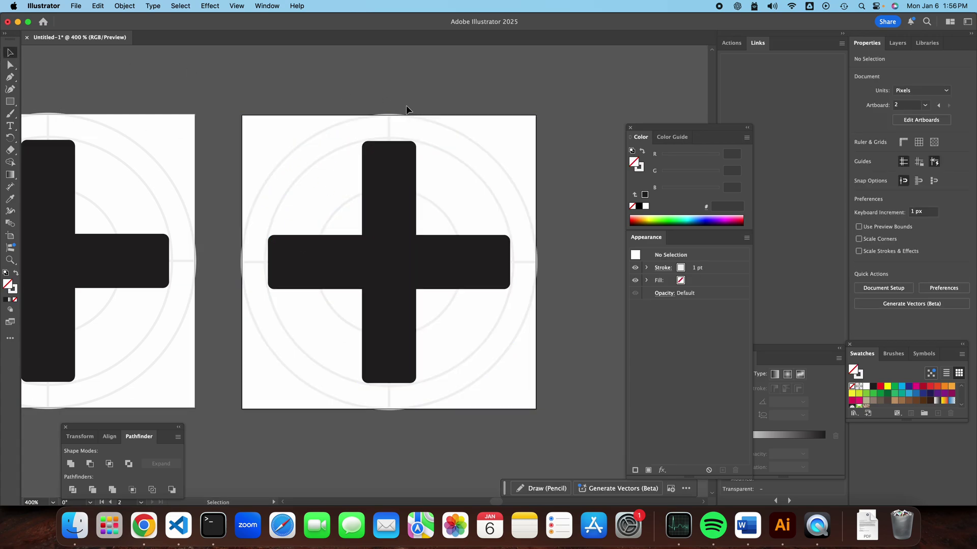
{"action": "left_click", "coordinate": [394, 182]}
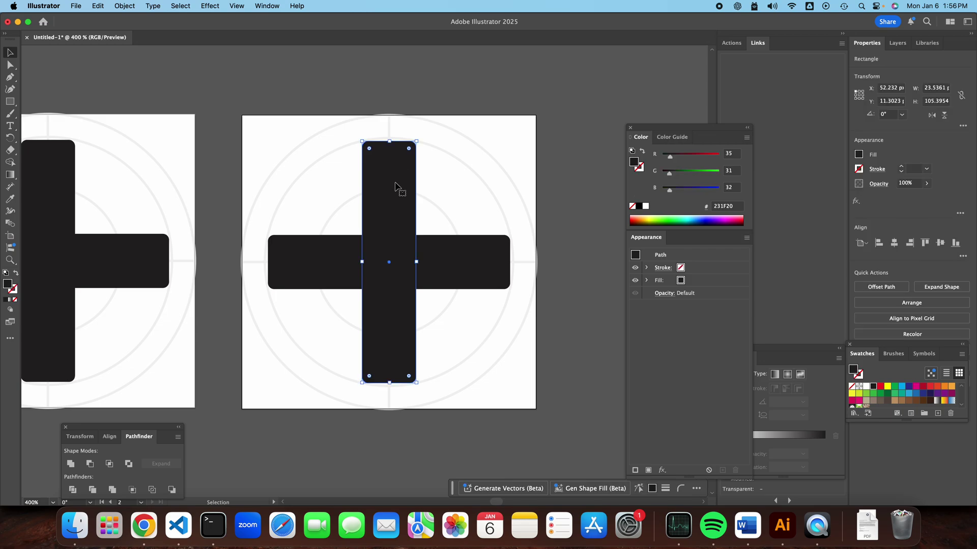
{"action": "key", "text": "Delete"}
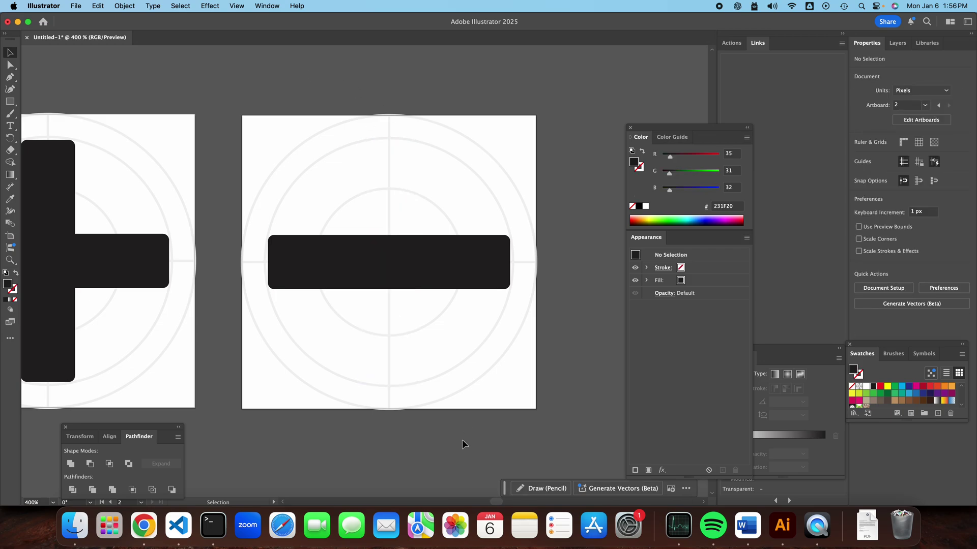
Paste a copy of the plus artboard as a third artboard
{"action": "scroll", "coordinate": [497, 503], "scroll_direction": "left", "scroll_amount": 5}
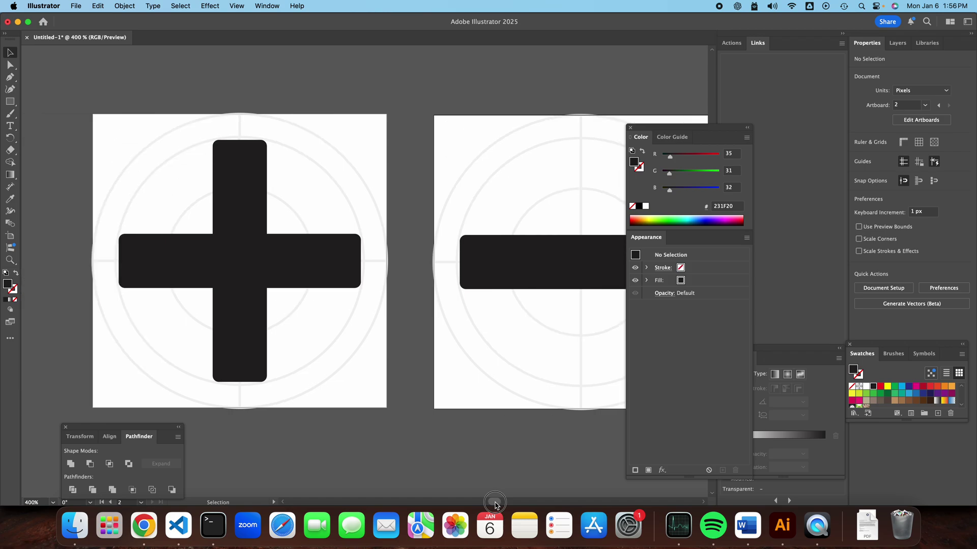
{"action": "left_click", "coordinate": [10, 236]}
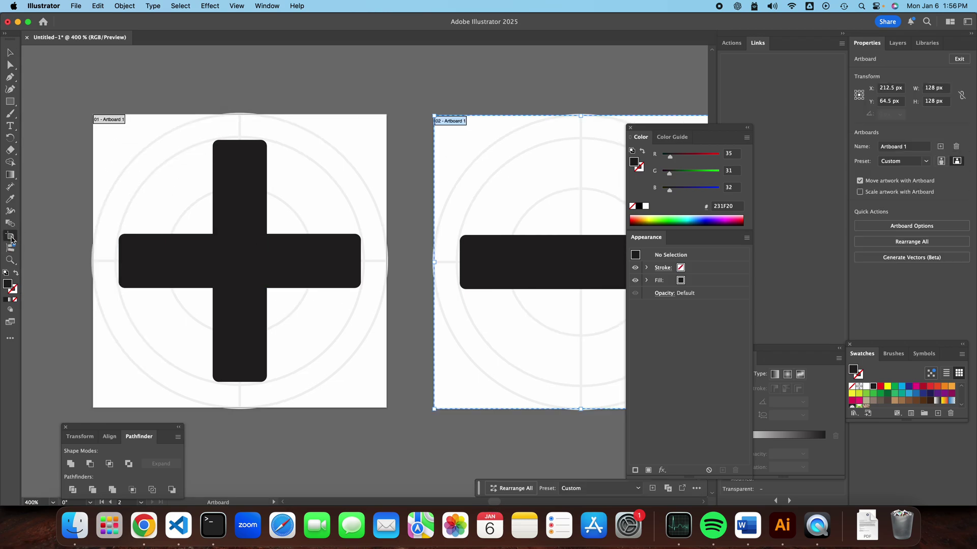
{"action": "left_click", "coordinate": [113, 121]}
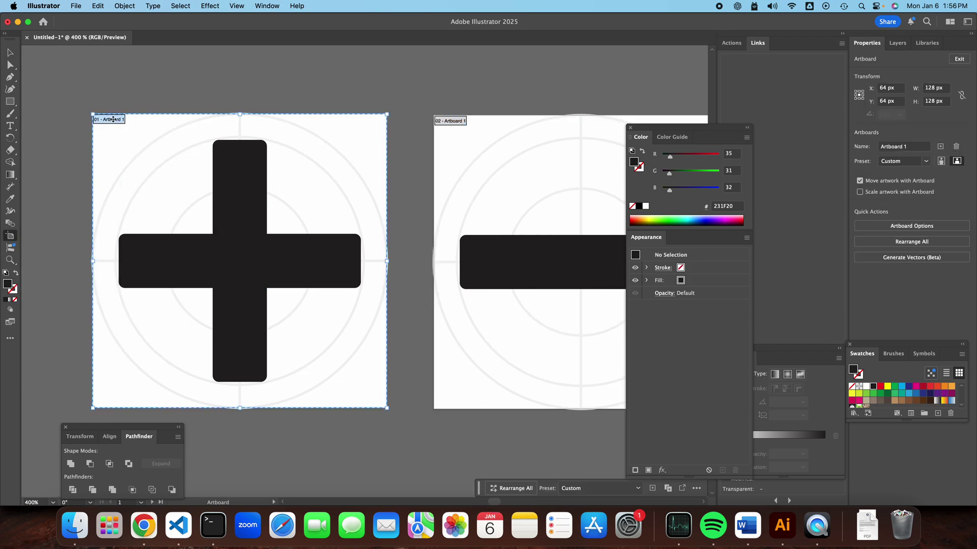
{"action": "left_click", "coordinate": [97, 6]}
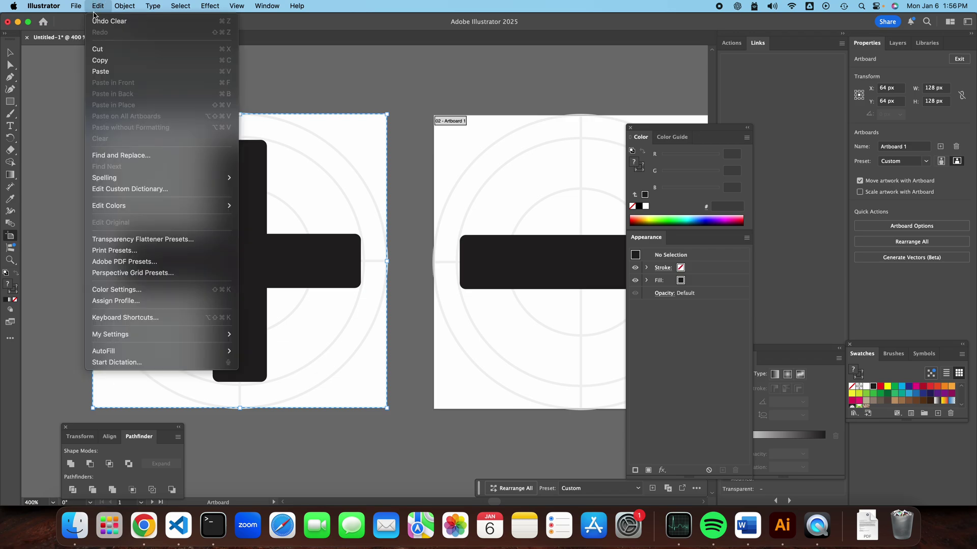
{"action": "left_click", "coordinate": [113, 68]}
{"action": "left_click", "coordinate": [97, 6]}
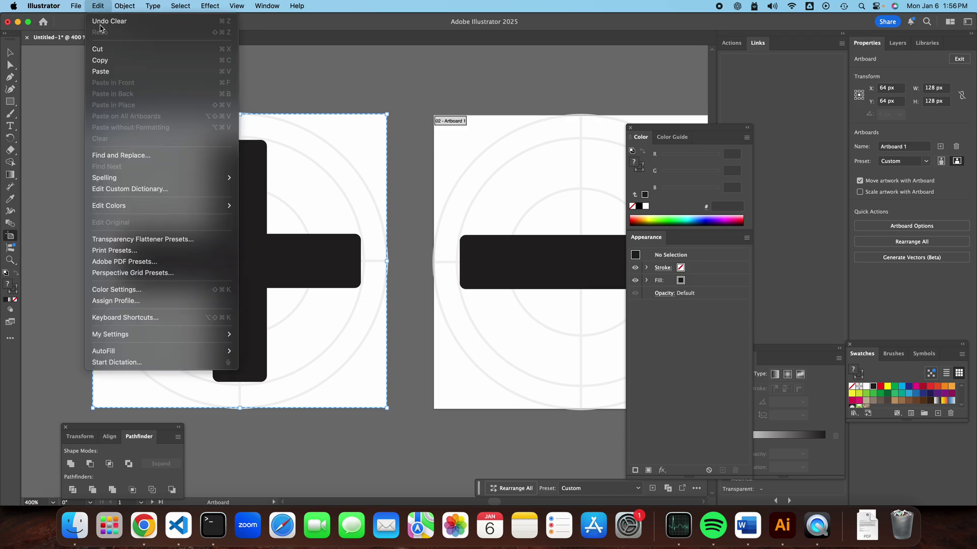
{"action": "left_click", "coordinate": [108, 75]}
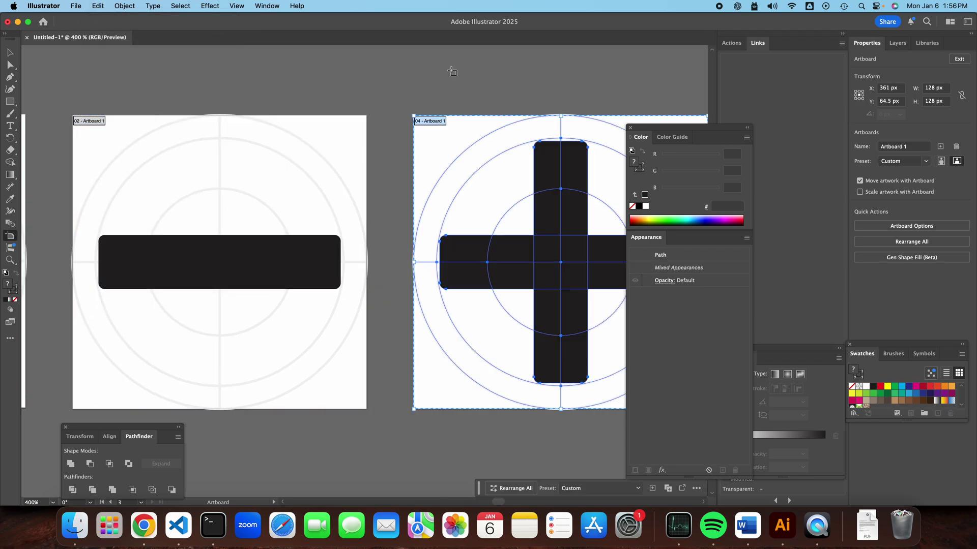
{"action": "key", "text": "Escape"}
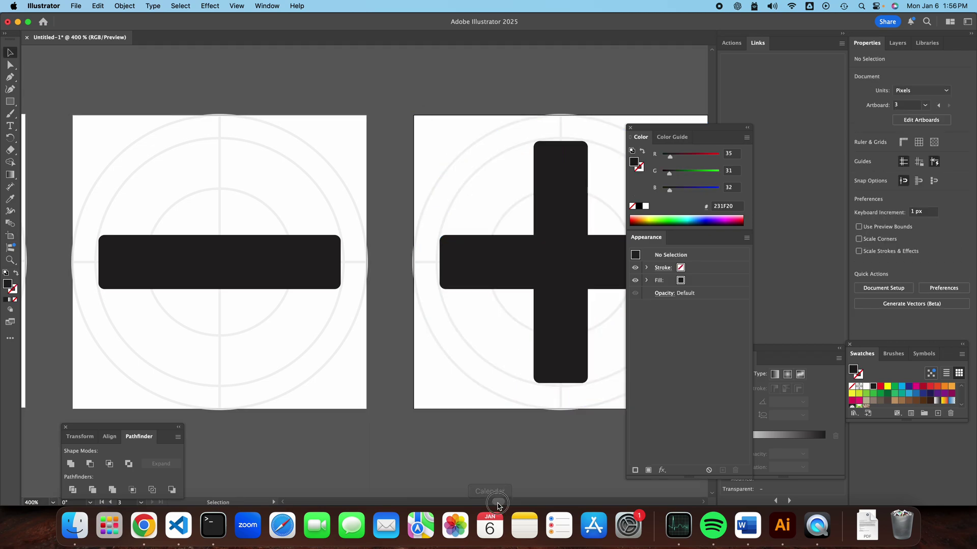
Select both bars of the copied plus and rotate them 45° into an X
{"action": "scroll", "coordinate": [407, 305], "scroll_direction": "right", "scroll_amount": 10}
{"action": "left_click", "coordinate": [282, 191]}
{"action": "left_click", "coordinate": [280, 190]}
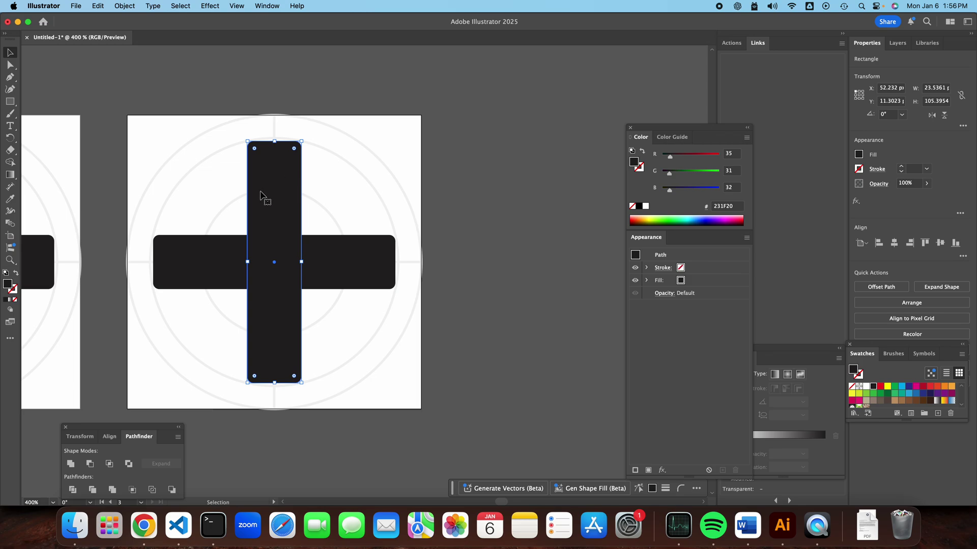
{"action": "left_click", "coordinate": [357, 266], "text": "shift"}
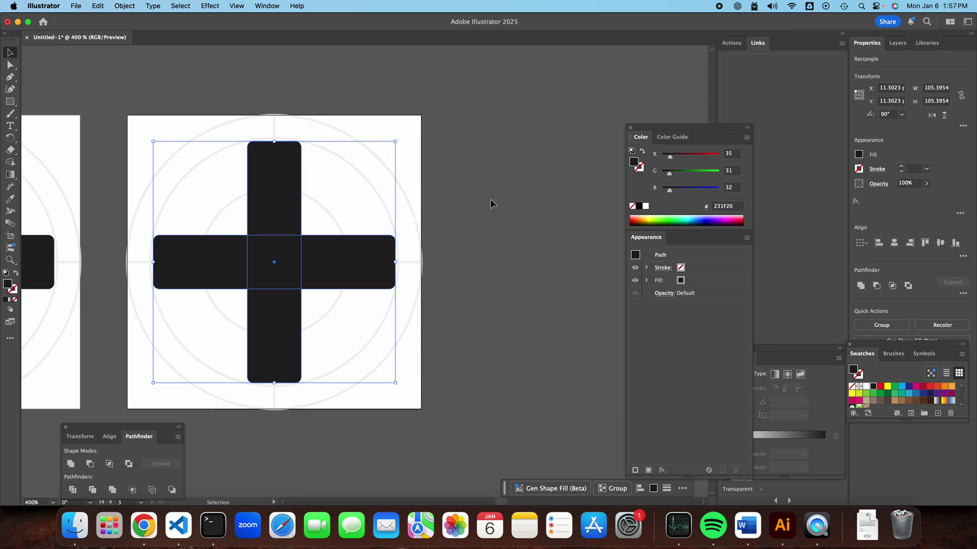
{"action": "left_click_drag", "start_coordinate": [270, 211], "coordinate": [401, 234]}
{"action": "key", "text": "cmd+z"}
{"action": "key", "text": "a"}
{"action": "key", "text": "v"}
{"action": "left_click_drag", "start_coordinate": [399, 139], "coordinate": [295, 191]}
{"action": "left_click", "coordinate": [471, 192]}
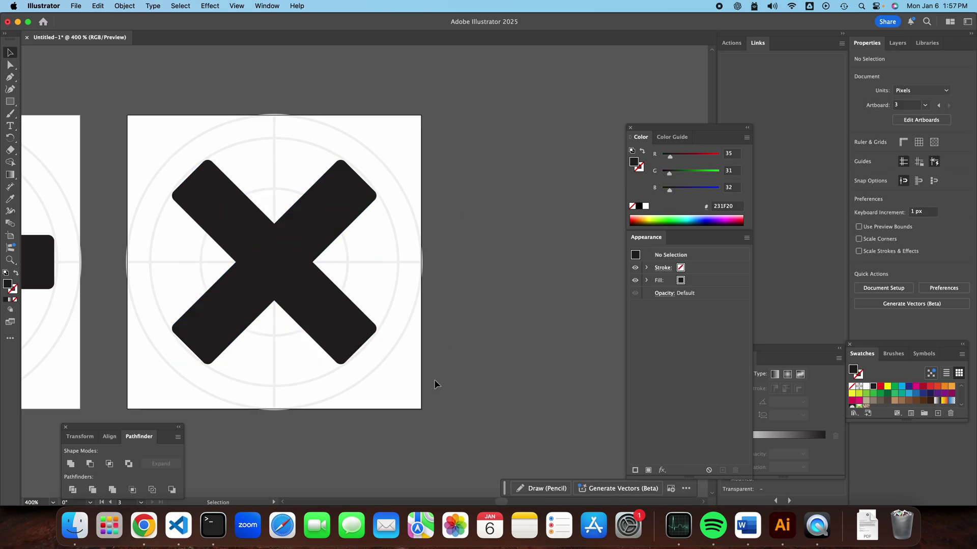
{"action": "key", "text": "super+1"}
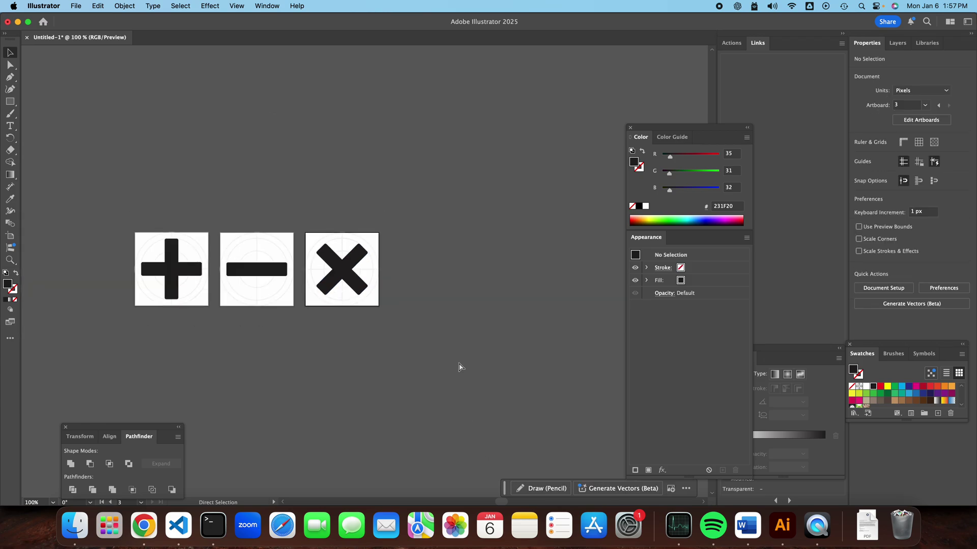
{"action": "key", "text": "super+equal"}
{"action": "key", "text": "super+equal"}
{"action": "key", "text": "super+equal"}
{"action": "key", "text": "super+equal"}
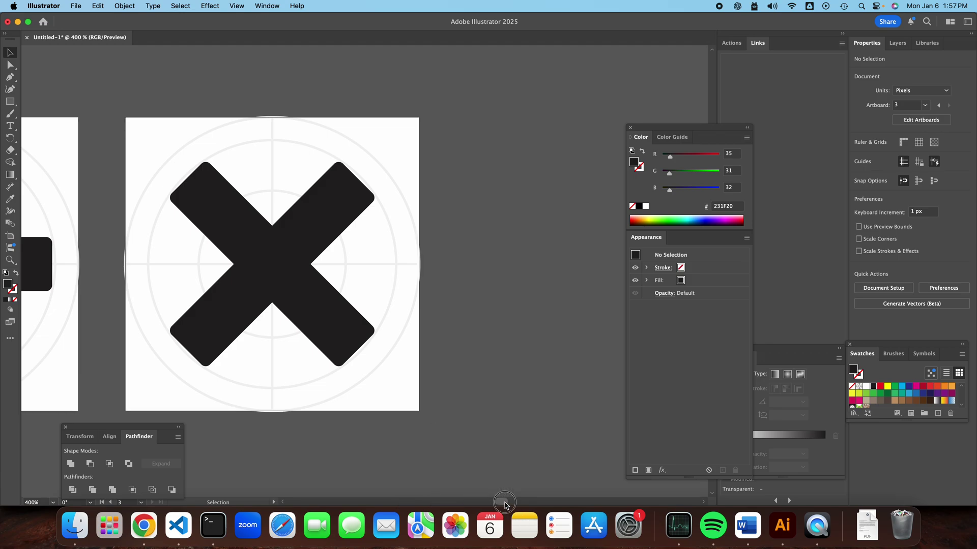
{"action": "left_click_drag", "start_coordinate": [501, 503], "coordinate": [502, 504]}
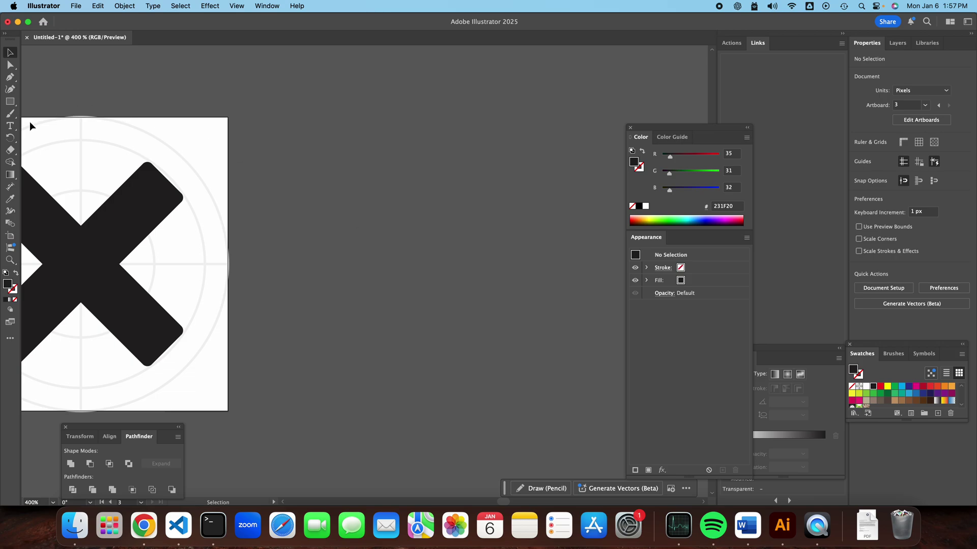
{"action": "left_click_drag", "start_coordinate": [506, 505], "coordinate": [502, 504]}
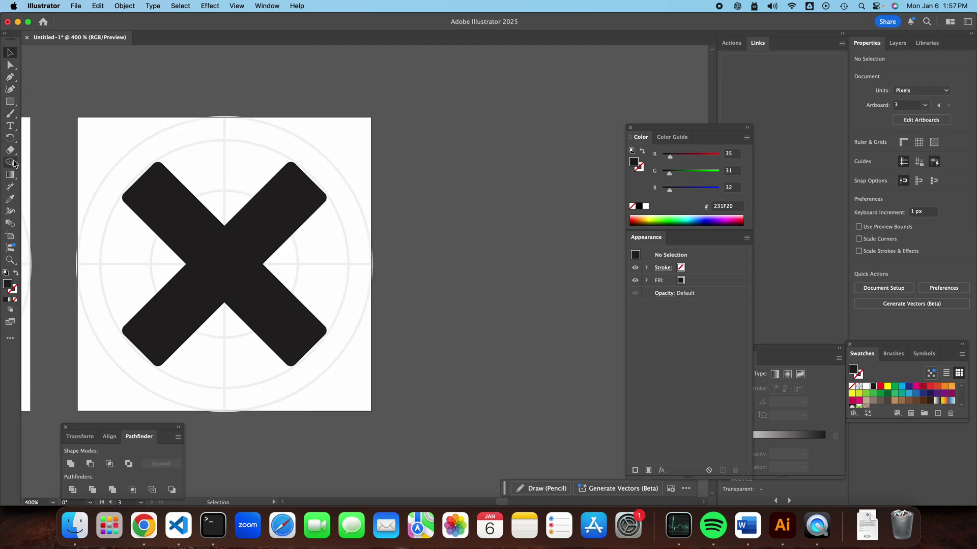
Duplicate the X artboard as a fourth artboard
{"action": "left_click", "coordinate": [10, 237]}
{"action": "key", "text": "super+c"}
{"action": "key", "text": "super+v"}
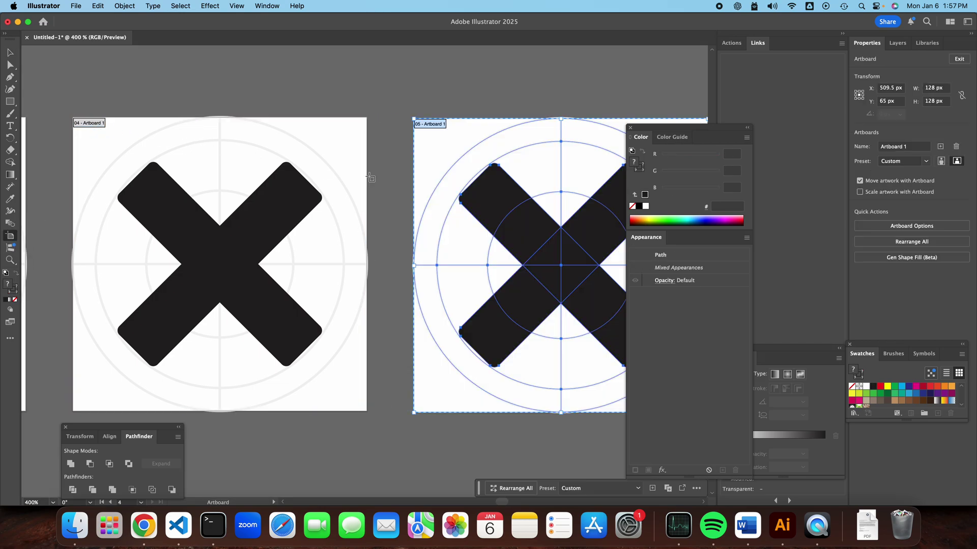
{"action": "left_click_drag", "start_coordinate": [501, 503], "coordinate": [508, 504]}
{"action": "key", "text": "v"}
Shorten one diagonal bar into the checkmark's short stroke and shift both bars down-left
{"action": "left_click", "coordinate": [448, 282]}
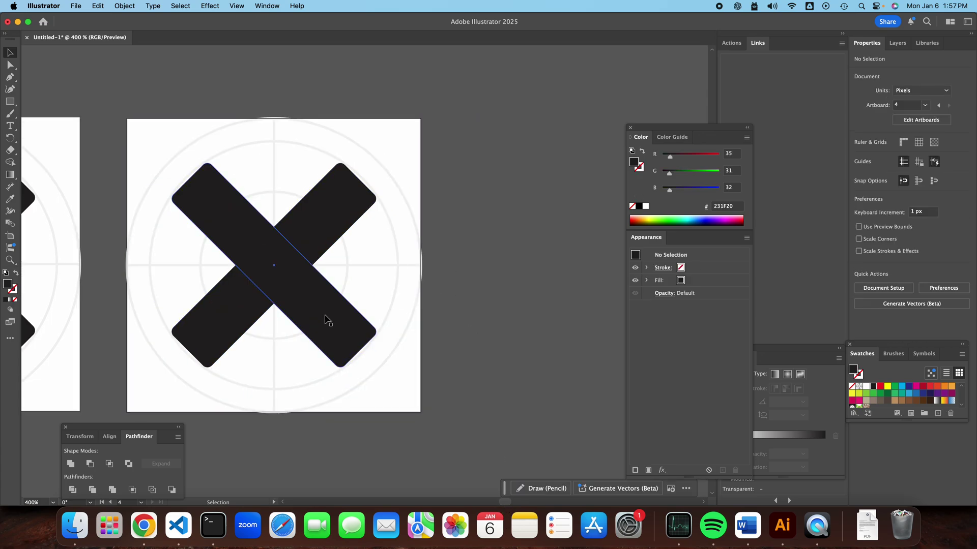
{"action": "left_click", "coordinate": [326, 319]}
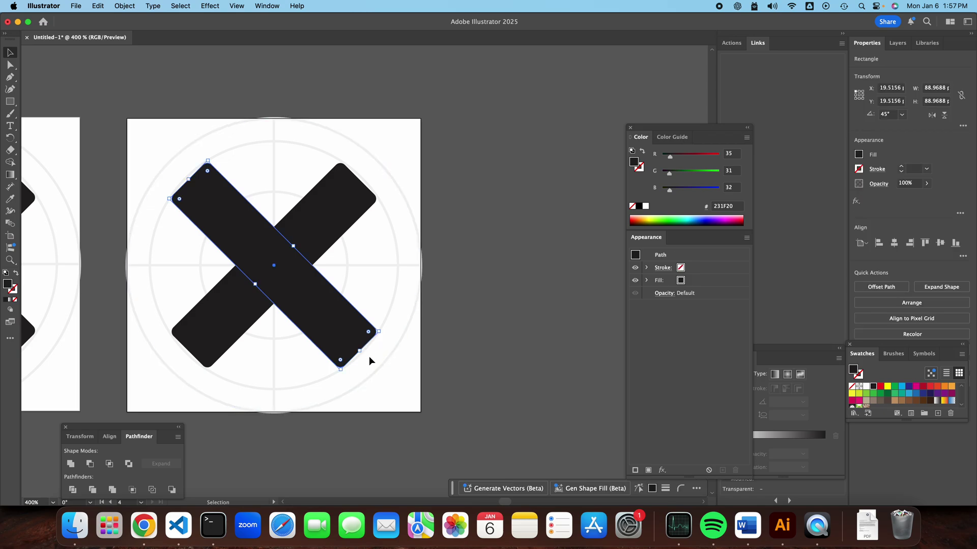
{"action": "left_click_drag", "start_coordinate": [360, 352], "coordinate": [328, 203]}
{"action": "left_click", "coordinate": [226, 205], "text": "shift"}
{"action": "left_click_drag", "start_coordinate": [227, 205], "coordinate": [217, 304]}
Shorten the long and short checkmark bars, then move the checkmark up and left
{"action": "left_click", "coordinate": [483, 200]}
{"action": "left_click", "coordinate": [392, 224]}
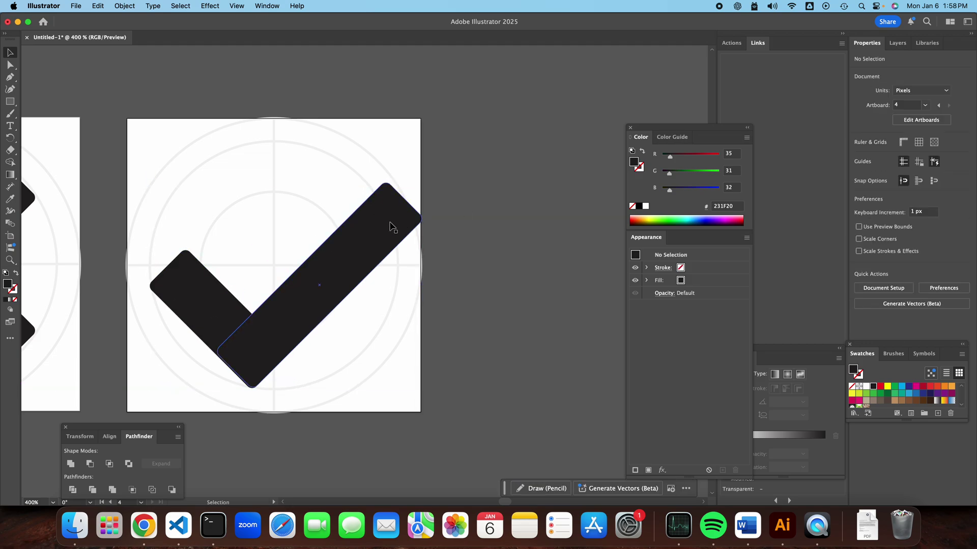
{"action": "left_click", "coordinate": [460, 217]}
{"action": "left_click", "coordinate": [218, 305]}
{"action": "left_click", "coordinate": [360, 223], "text": "shift"}
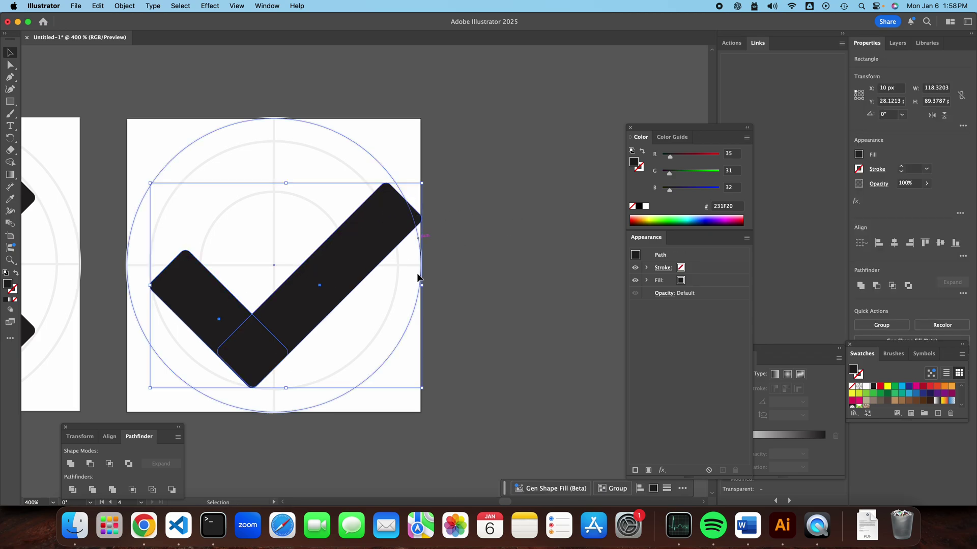
{"action": "left_click", "coordinate": [405, 244]}
{"action": "left_click", "coordinate": [367, 247]}
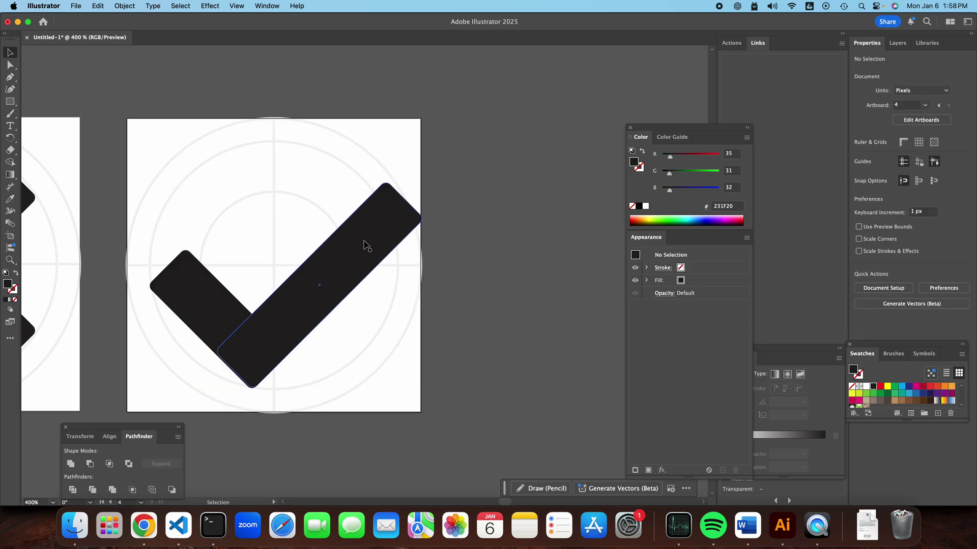
{"action": "left_click_drag", "start_coordinate": [405, 202], "coordinate": [384, 224]}
{"action": "left_click", "coordinate": [167, 268]}
{"action": "left_click_drag", "start_coordinate": [166, 268], "coordinate": [192, 293]}
{"action": "left_click", "coordinate": [338, 267], "text": "shift"}
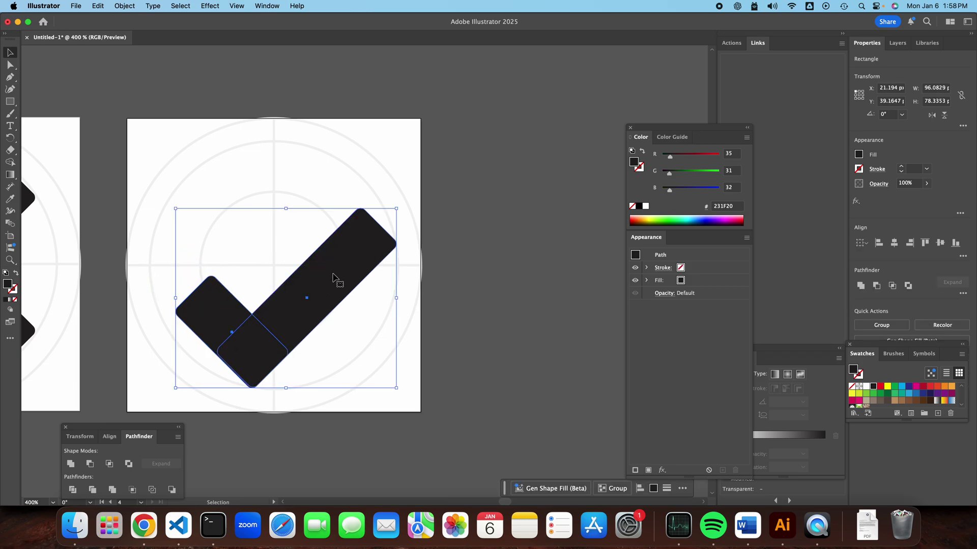
{"action": "left_click_drag", "start_coordinate": [330, 276], "coordinate": [315, 271]}
Fine-tune the bar lengths: extend the long bar upper-right and the short bar upper-left
{"action": "left_click", "coordinate": [394, 227]}
{"action": "left_click", "coordinate": [329, 257]}
{"action": "left_click_drag", "start_coordinate": [361, 219], "coordinate": [375, 210]}
{"action": "left_click", "coordinate": [501, 201]}
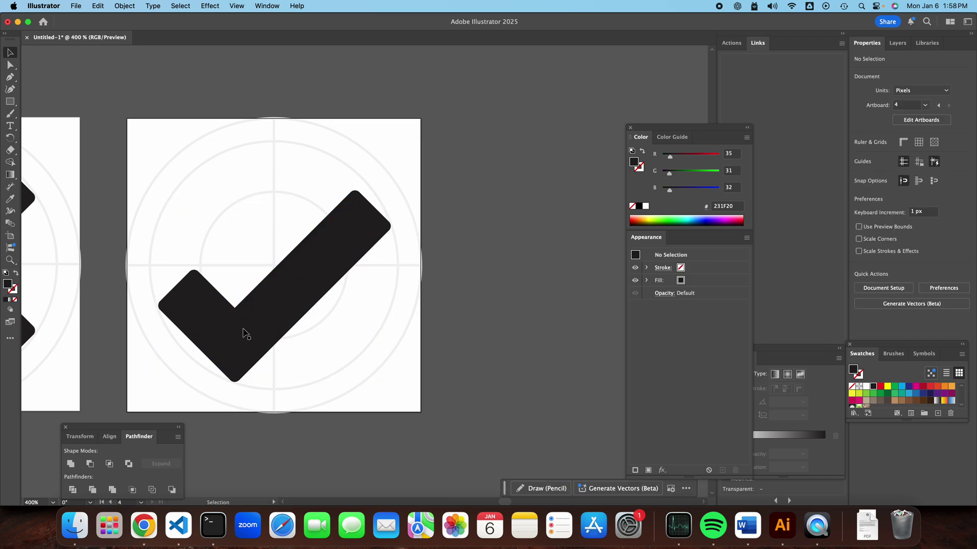
{"action": "left_click", "coordinate": [195, 308]}
{"action": "left_click_drag", "start_coordinate": [177, 288], "coordinate": [168, 279]}
{"action": "left_click", "coordinate": [356, 256]}
{"action": "left_click_drag", "start_coordinate": [372, 208], "coordinate": [366, 213]}
Move both checkmark bars together to re-centre the checkmark on its artboard
{"action": "left_click", "coordinate": [182, 304], "text": "shift"}
{"action": "mouse_move", "coordinate": [265, 307]}
{"action": "left_mouse_down"}
{"action": "mouse_move", "coordinate": [274, 310]}
{"action": "mouse_move", "coordinate": [271, 291]}
{"action": "left_mouse_up"}
{"action": "left_click", "coordinate": [529, 239]}
{"action": "left_click", "coordinate": [300, 307]}
{"action": "left_click", "coordinate": [510, 227]}
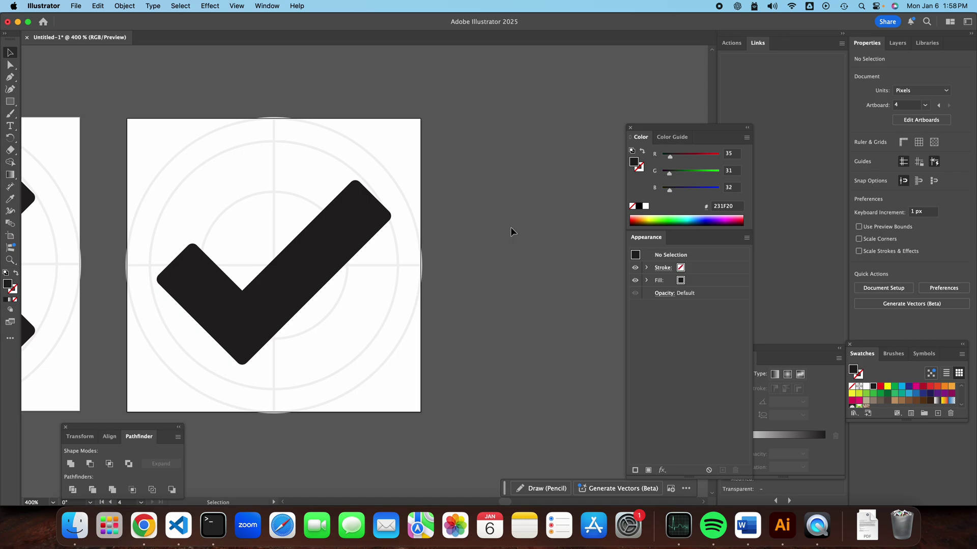
{"action": "key", "text": "super+minus"}
{"action": "key", "text": "super+minus"}
{"action": "key", "text": "super+minus"}
{"action": "key", "text": "super+minus"}
{"action": "key", "text": "super+minus"}
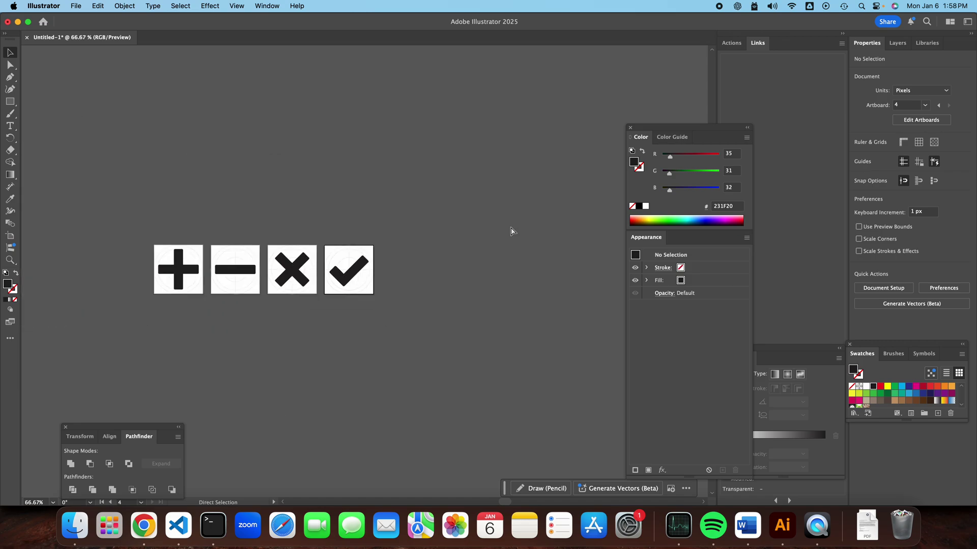
Copy and paste the checkmark artboard with its artwork as a fifth artboard
{"action": "key", "text": "super+plus"}
{"action": "key", "text": "super+plus"}
{"action": "key", "text": "super+plus"}
{"action": "key", "text": "super+plus"}
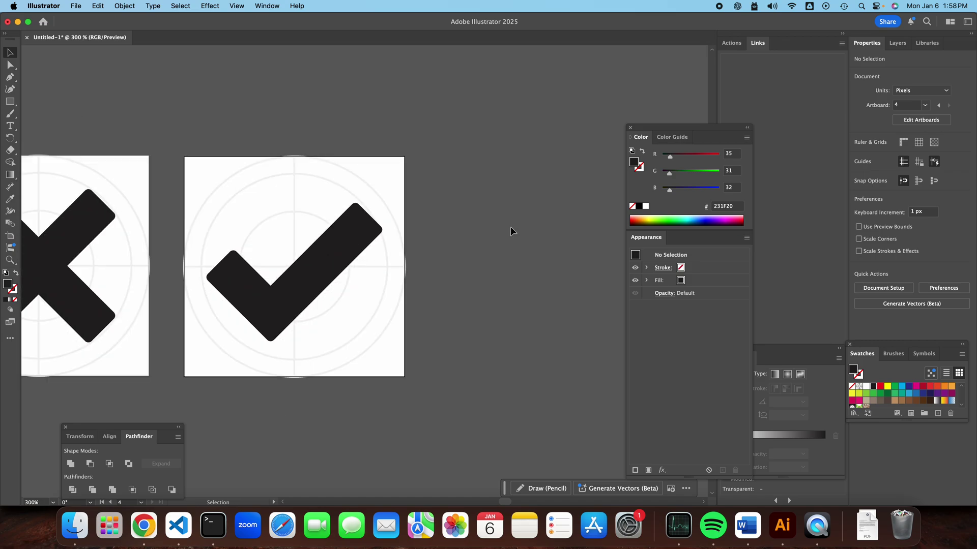
{"action": "left_click_drag", "start_coordinate": [505, 503], "coordinate": [509, 503]}
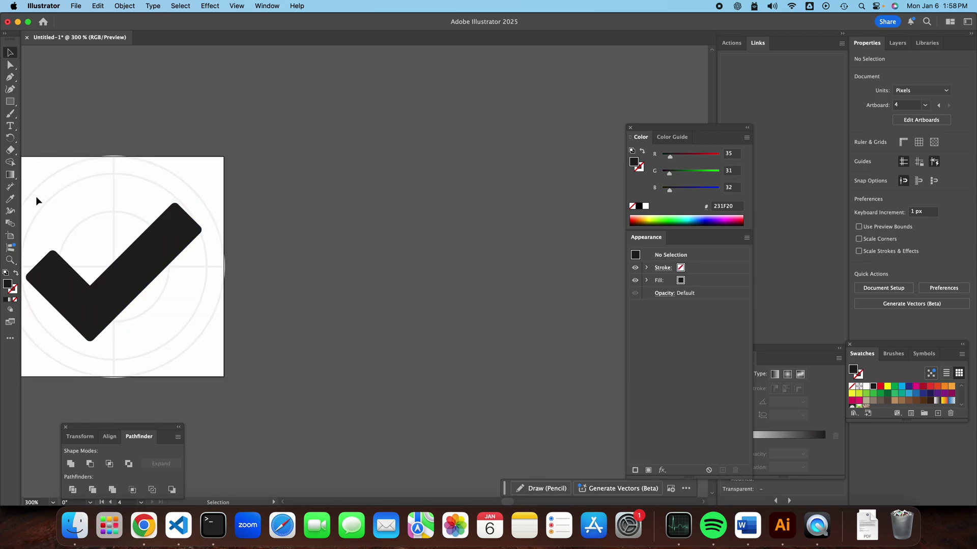
{"action": "left_click_drag", "start_coordinate": [499, 502], "coordinate": [497, 503]}
{"action": "left_click", "coordinate": [10, 235]}
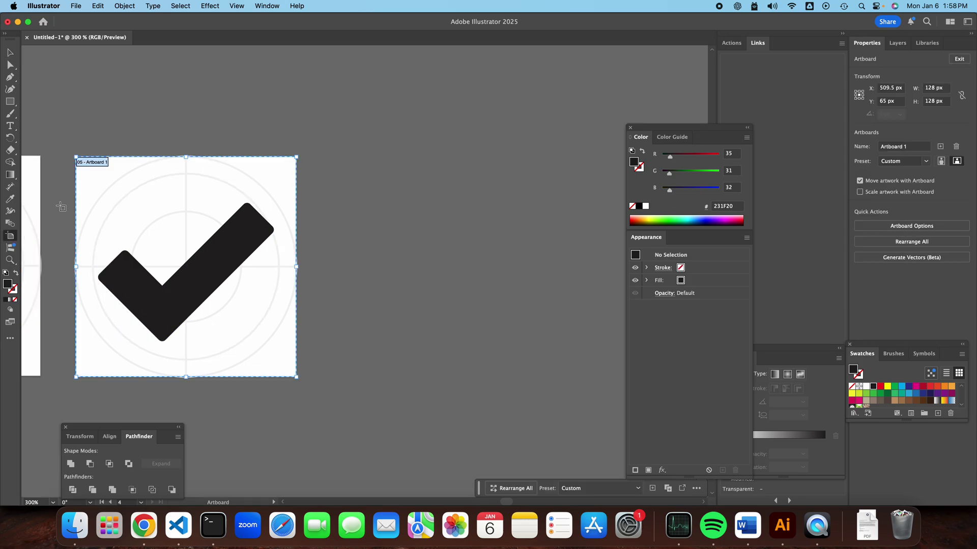
{"action": "key", "text": "super+c"}
{"action": "key", "text": "super+v"}
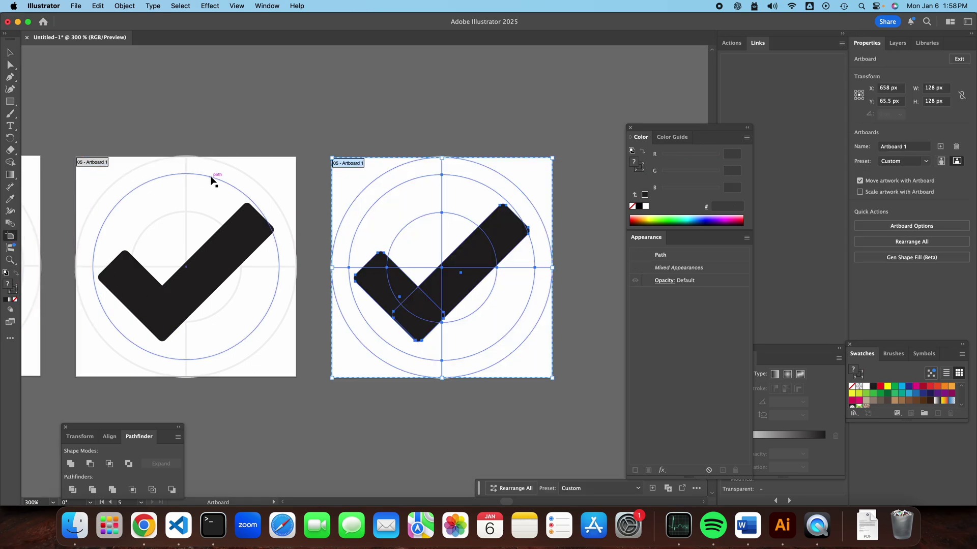
Delete both bars of the copied checkmark, leaving only the keyline rings
{"action": "left_click", "coordinate": [10, 52]}
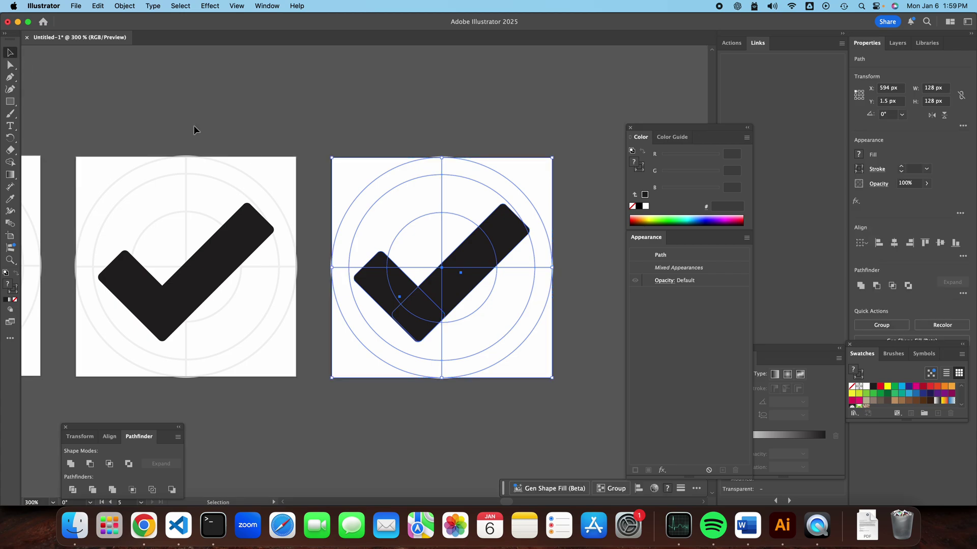
{"action": "left_click", "coordinate": [414, 135]}
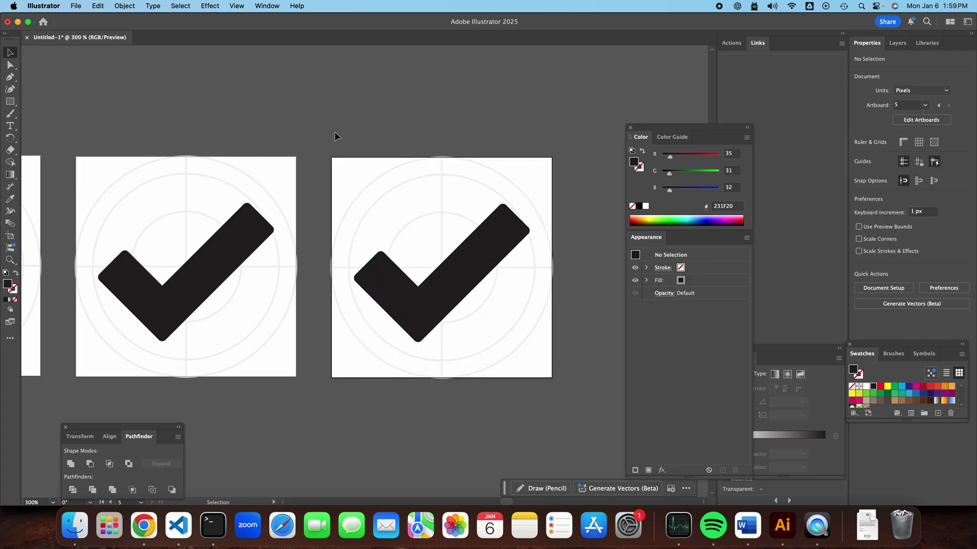
{"action": "left_click", "coordinate": [387, 294]}
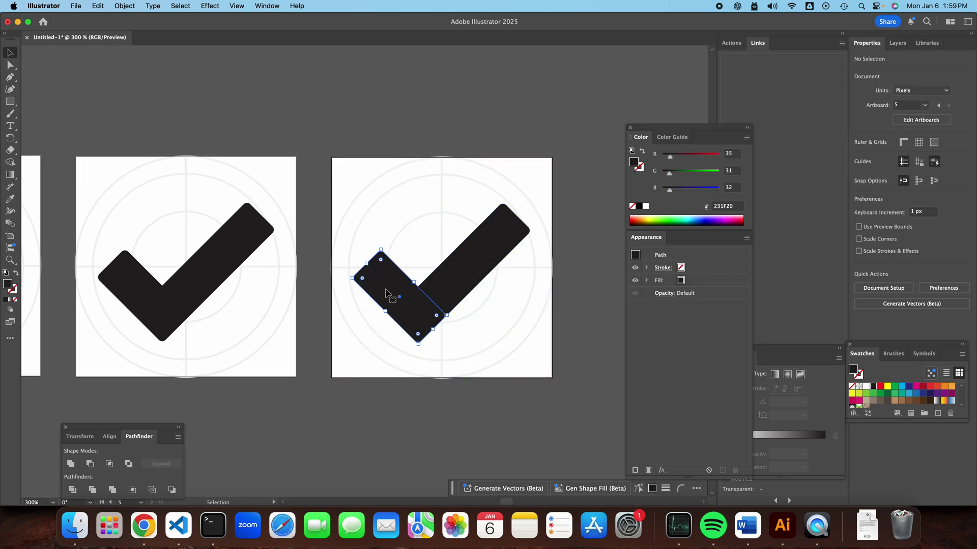
{"action": "key", "text": "Delete"}
{"action": "left_click", "coordinate": [448, 277]}
{"action": "key", "text": "Delete"}
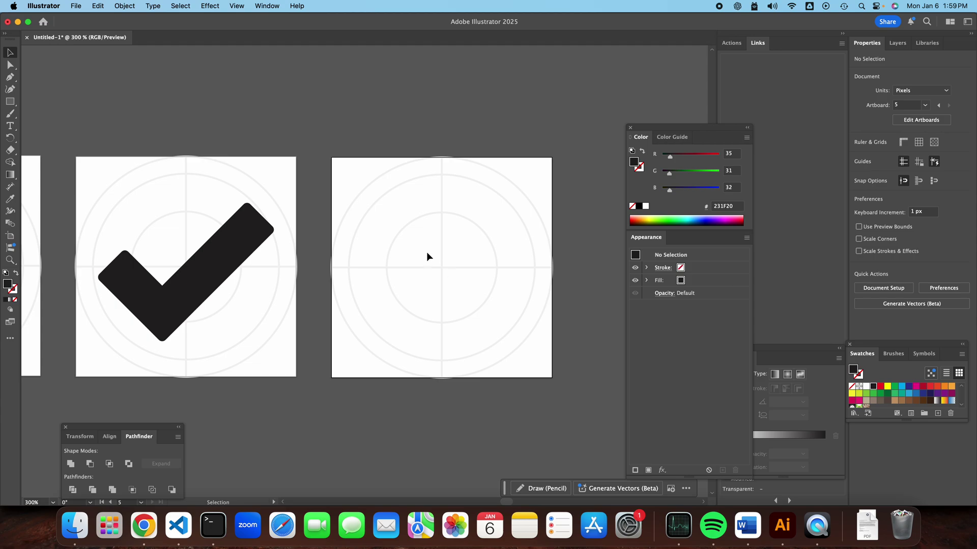
Pen-draw a closed teardrop with its tip at the grid's top centre and curves at right, bottom, left
{"action": "left_click", "coordinate": [9, 78]}
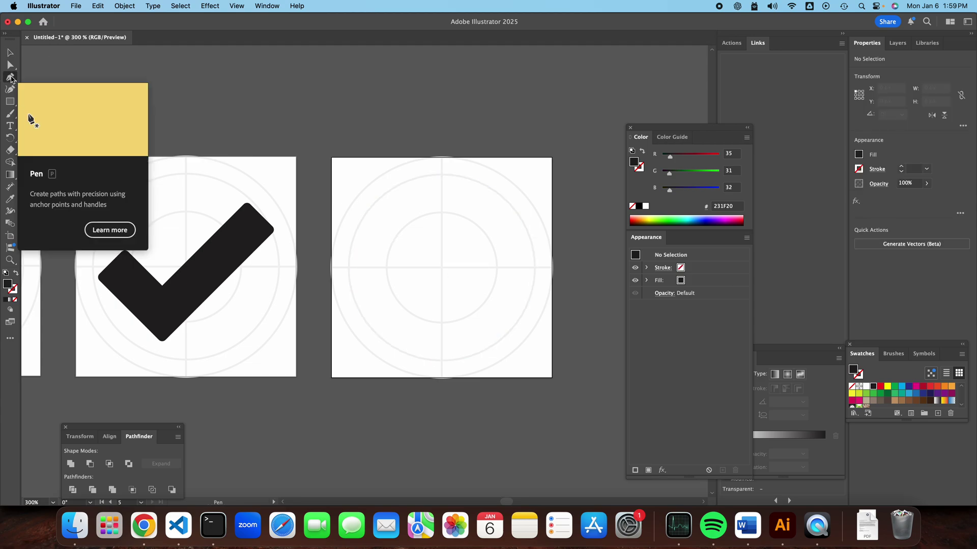
{"action": "left_click", "coordinate": [442, 179]}
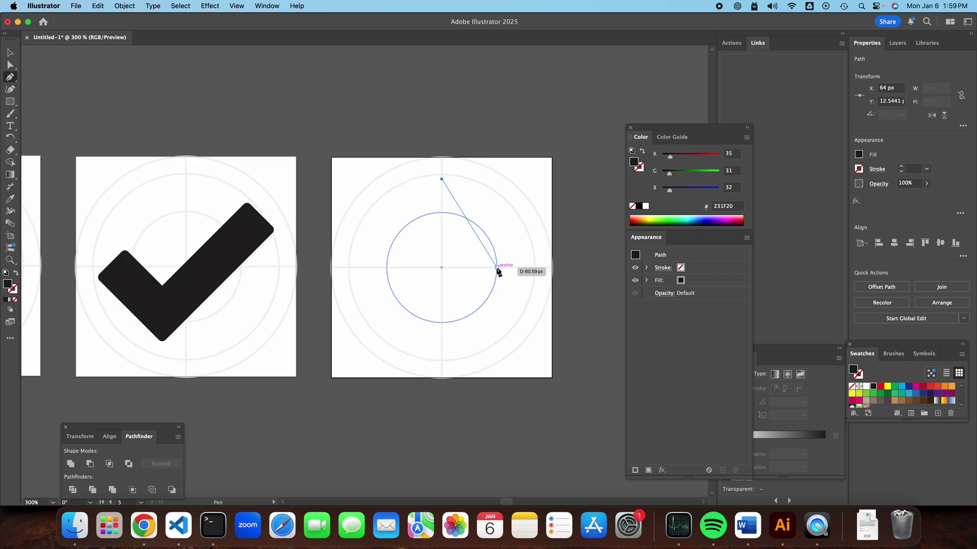
{"action": "left_click_drag", "start_coordinate": [497, 268], "coordinate": [497, 292]}
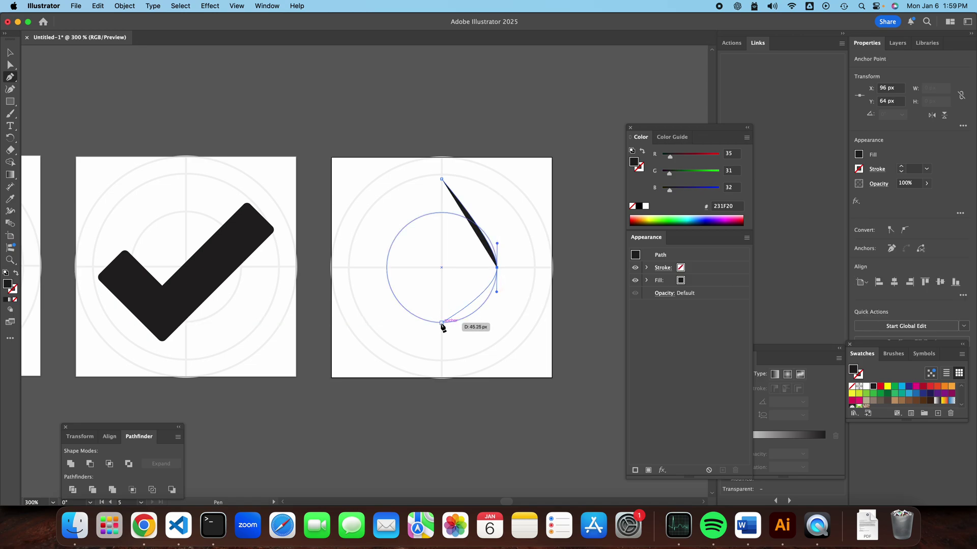
{"action": "left_click_drag", "start_coordinate": [442, 323], "coordinate": [407, 323]}
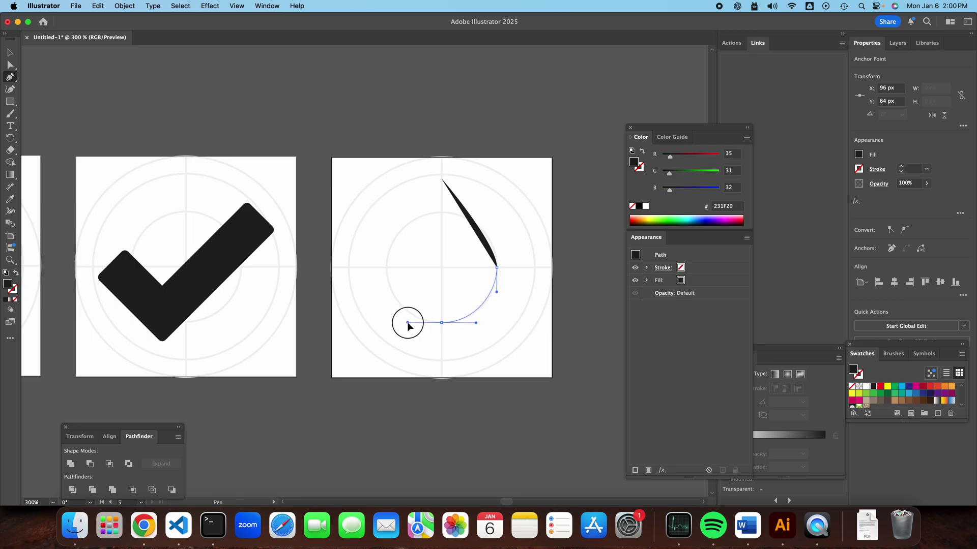
{"action": "left_click_drag", "start_coordinate": [408, 324], "coordinate": [408, 323]}
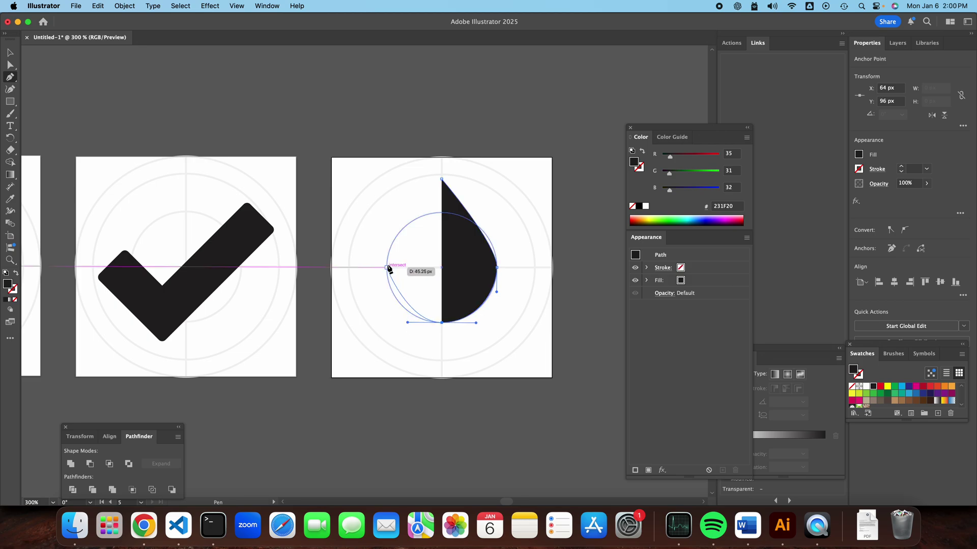
{"action": "left_click_drag", "start_coordinate": [387, 267], "coordinate": [387, 238]}
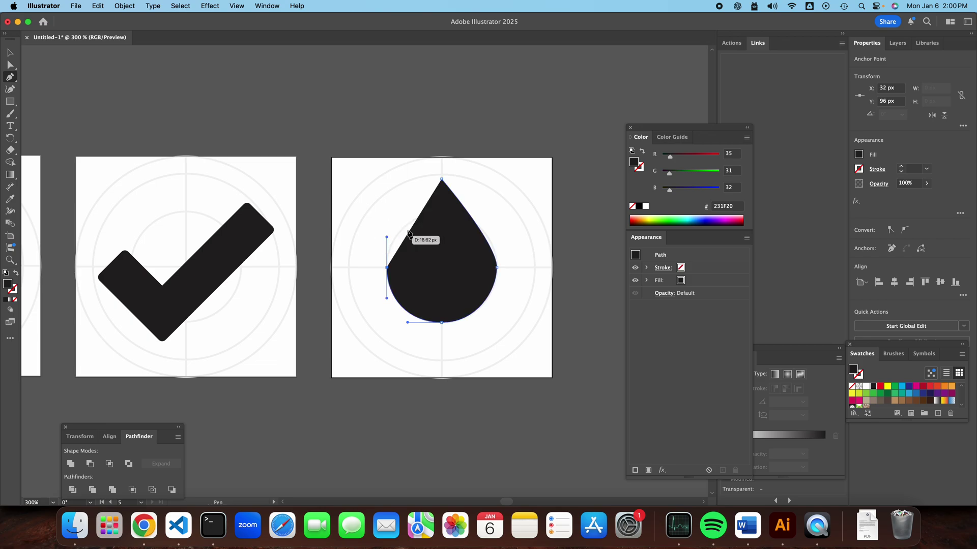
{"action": "left_click", "coordinate": [442, 180]}
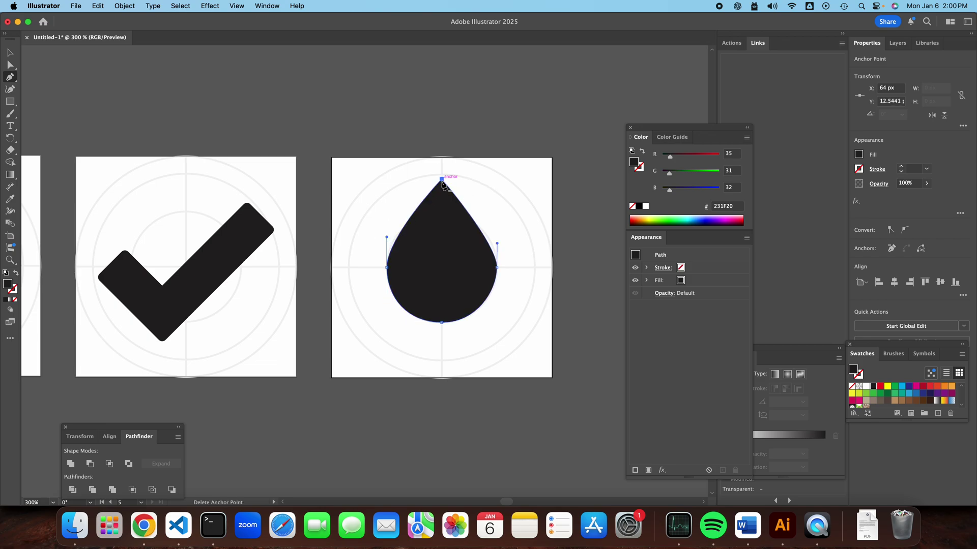
Move the finished drop down about 17 px on the fifth artboard
{"action": "key", "text": "v"}
{"action": "left_click", "coordinate": [538, 158]}
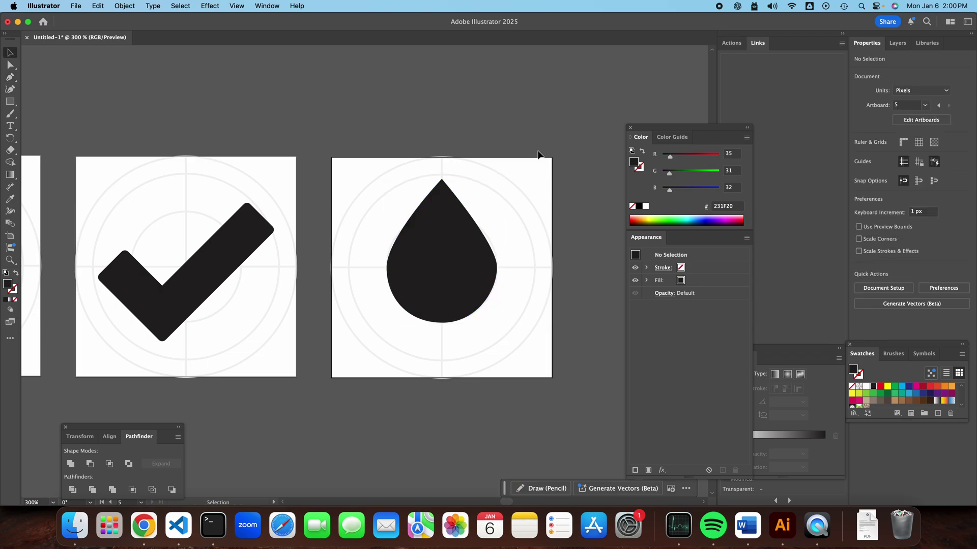
{"action": "left_click", "coordinate": [441, 246]}
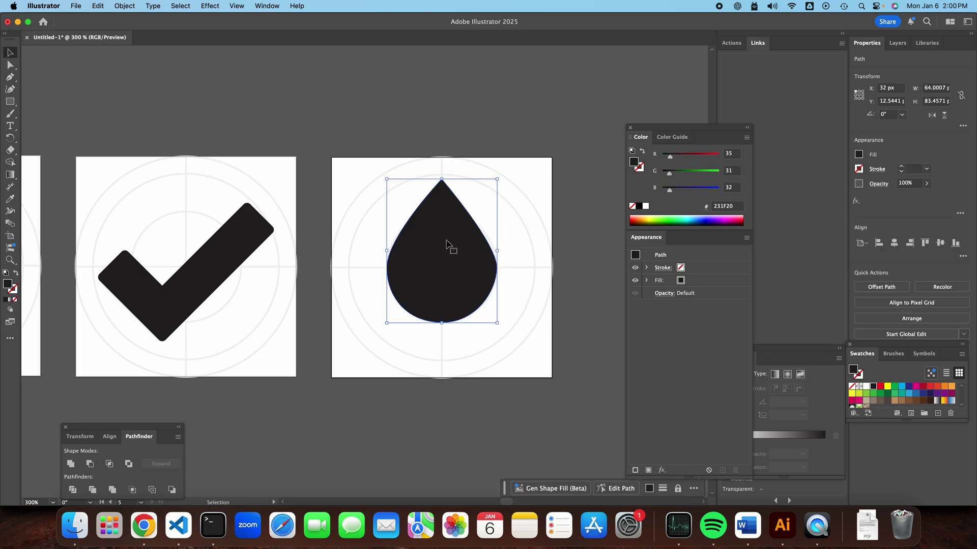
{"action": "left_click_drag", "start_coordinate": [447, 247], "coordinate": [448, 271]}
Reselect the drop and switch to the Direct Selection tool for editing its anchors
{"action": "left_click", "coordinate": [478, 166]}
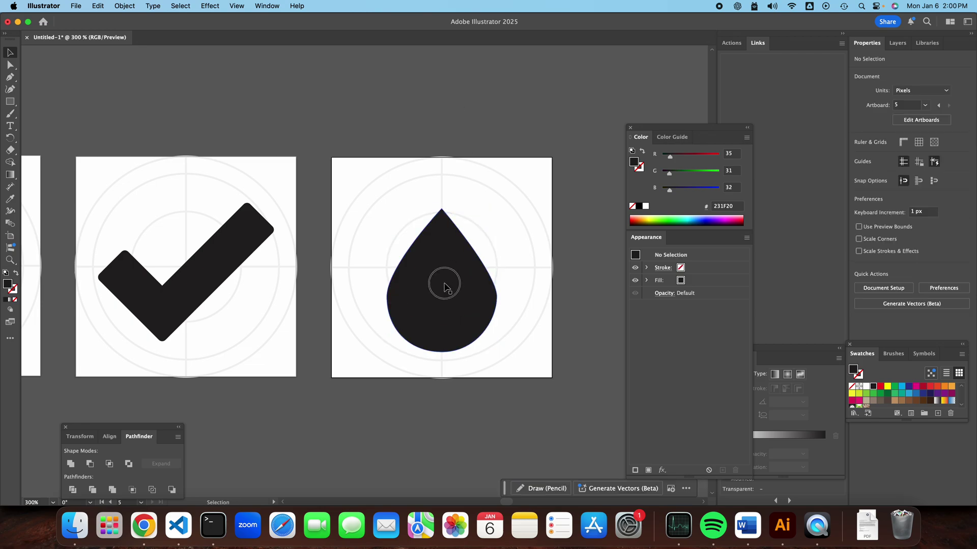
{"action": "left_click", "coordinate": [444, 287]}
{"action": "key", "text": "a"}
{"action": "left_click", "coordinate": [441, 209]}
{"action": "key", "text": "v"}
{"action": "left_click", "coordinate": [574, 217]}
{"action": "left_click", "coordinate": [451, 274]}
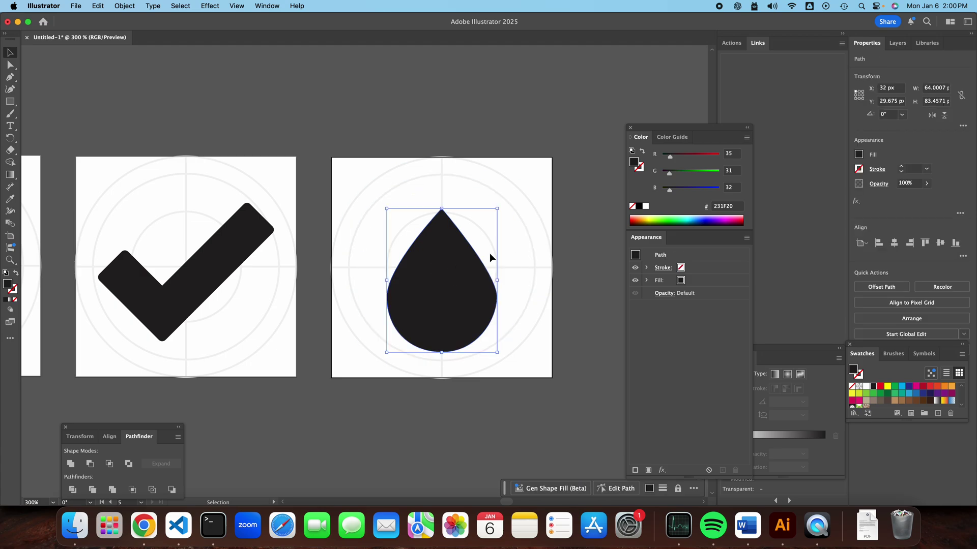
{"action": "left_click", "coordinate": [589, 218]}
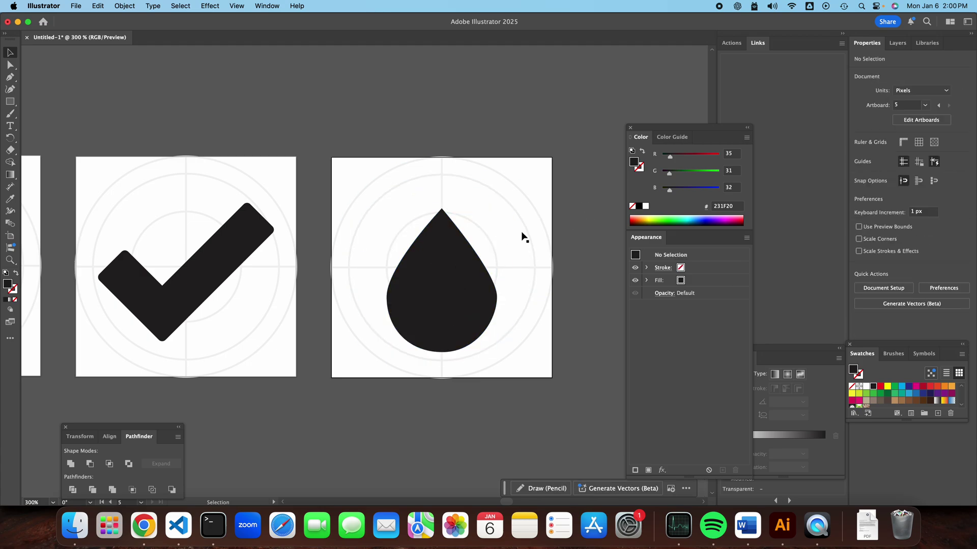
{"action": "left_click", "coordinate": [439, 297]}
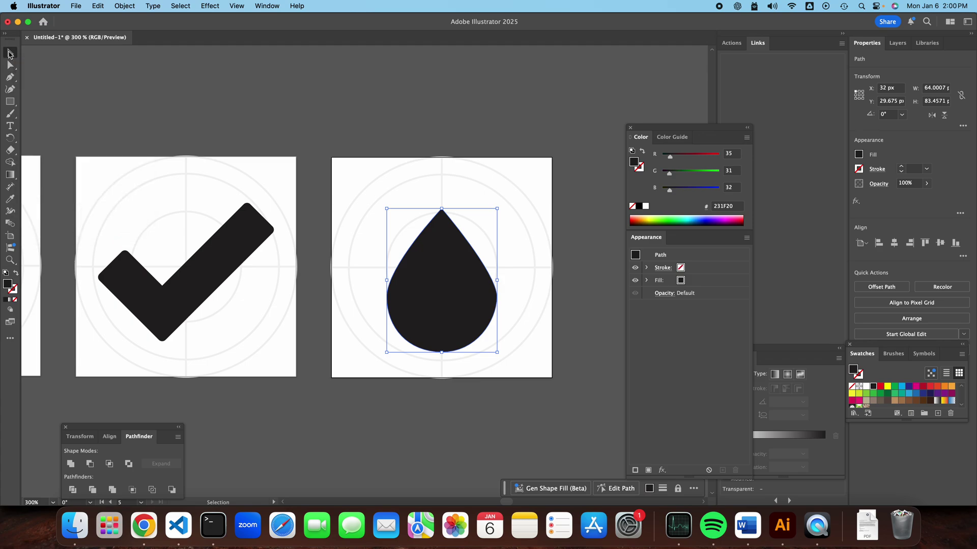
{"action": "left_click", "coordinate": [145, 294]}
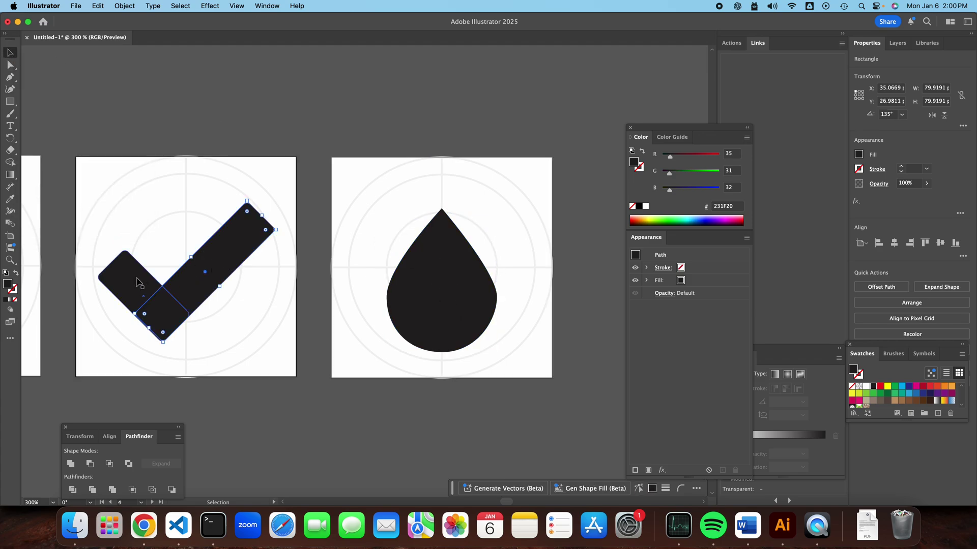
{"action": "left_click", "coordinate": [433, 292]}
{"action": "left_click", "coordinate": [11, 66]}
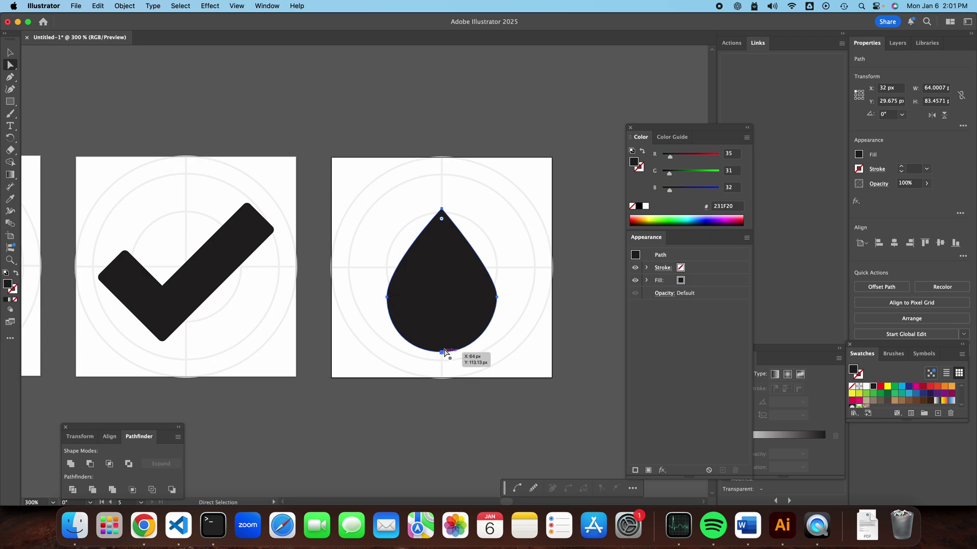
Raise the teardrop's tip about 13 px and reshape its left and right curves into a pointed drop
{"action": "left_click", "coordinate": [497, 298]}
{"action": "left_click_drag", "start_coordinate": [497, 300], "coordinate": [456, 295]}
{"action": "key", "text": "super+z"}
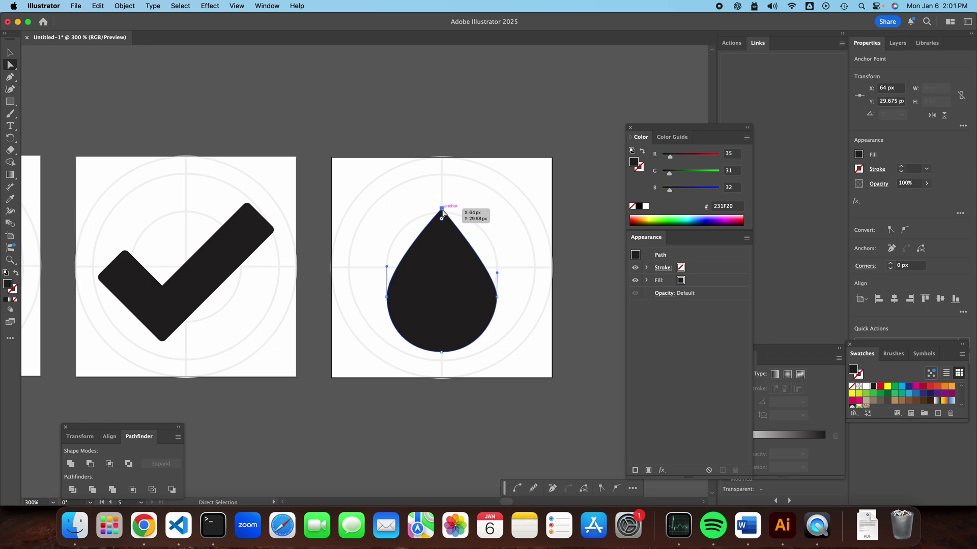
{"action": "left_click_drag", "start_coordinate": [441, 209], "coordinate": [442, 189]}
{"action": "left_click_drag", "start_coordinate": [386, 267], "coordinate": [395, 266]}
{"action": "mouse_move", "coordinate": [497, 273]}
{"action": "left_mouse_down"}
{"action": "mouse_move", "coordinate": [485, 277]}
{"action": "mouse_move", "coordinate": [501, 278]}
{"action": "left_mouse_up"}
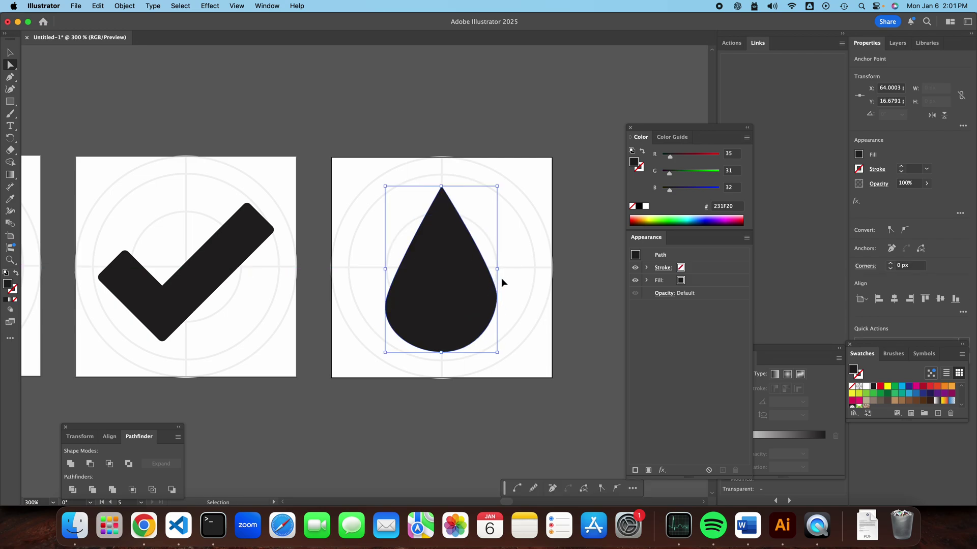
{"action": "left_click", "coordinate": [12, 79]}
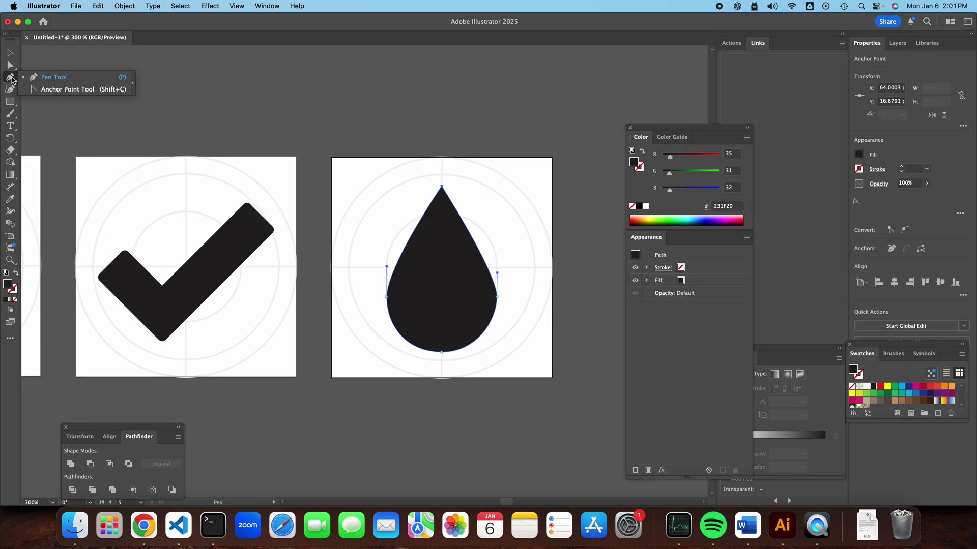
{"action": "left_click", "coordinate": [10, 66]}
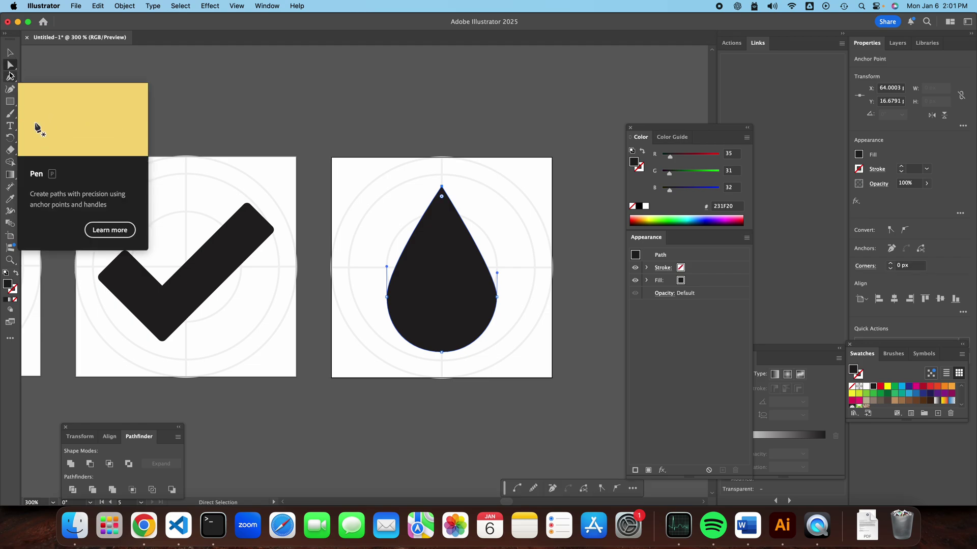
{"action": "left_click", "coordinate": [453, 245]}
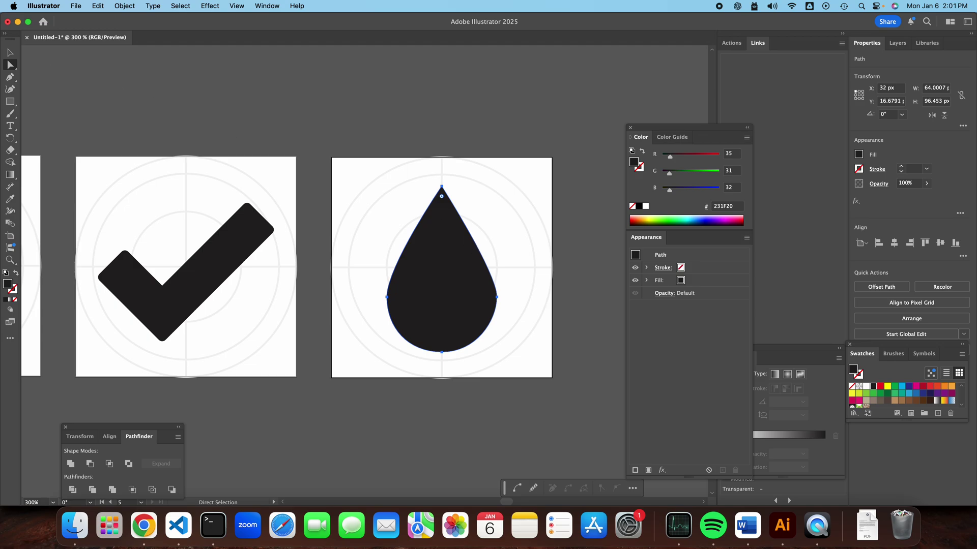
{"action": "left_click_drag", "start_coordinate": [9, 76], "coordinate": [62, 86]}
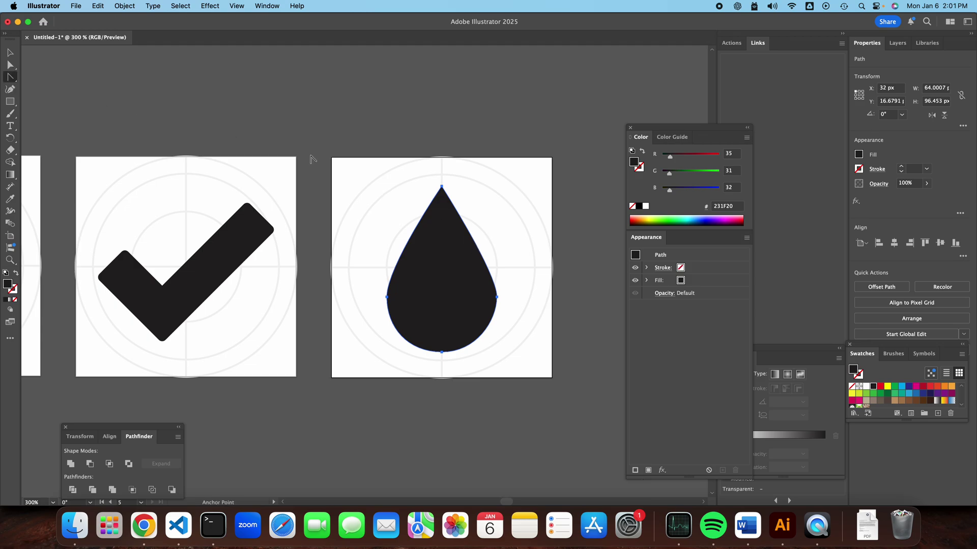
{"action": "left_click", "coordinate": [474, 255]}
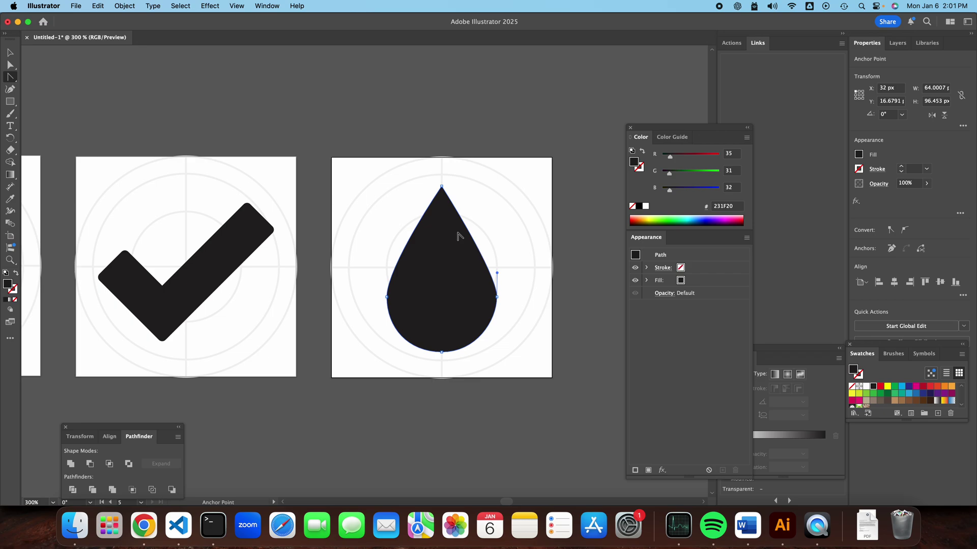
{"action": "left_click", "coordinate": [11, 67]}
{"action": "key", "text": "p"}
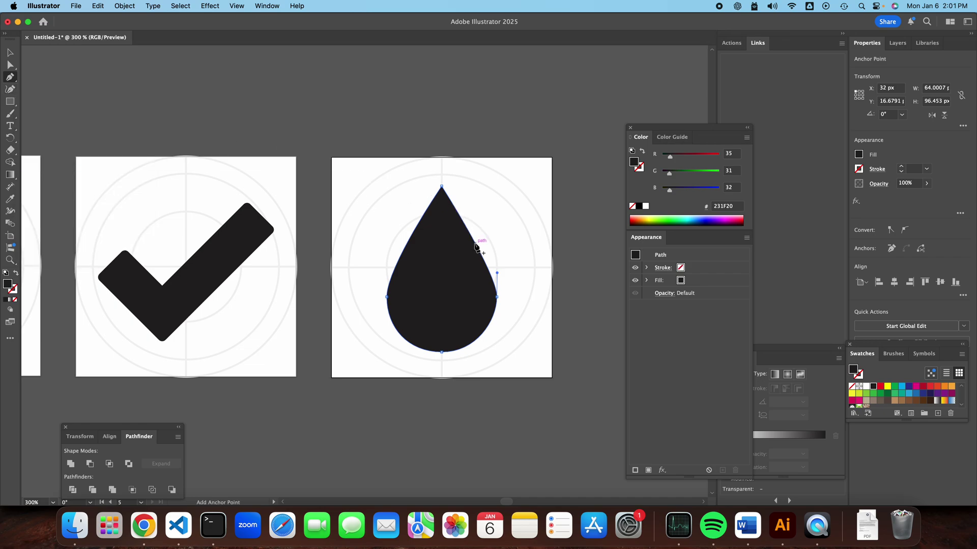
{"action": "left_click", "coordinate": [432, 255], "text": "super"}
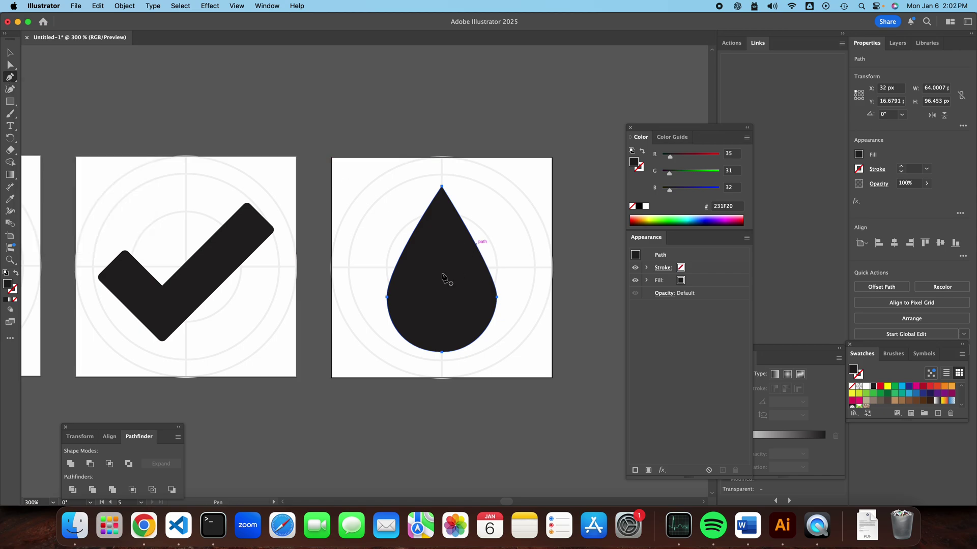
Add one anchor point on the droplet's right edge and one on its left edge
{"action": "key", "text": "v"}
{"action": "left_click", "coordinate": [240, 117]}
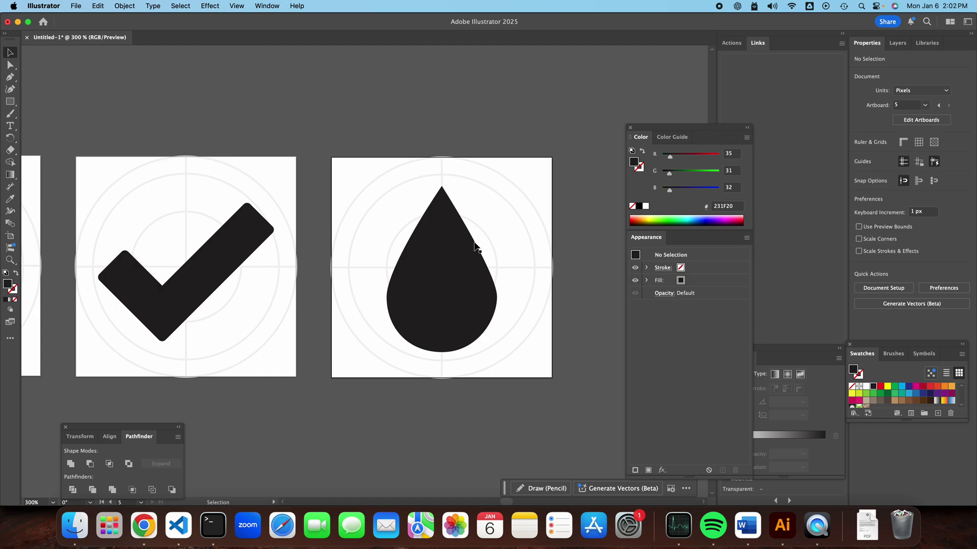
{"action": "left_click", "coordinate": [463, 277]}
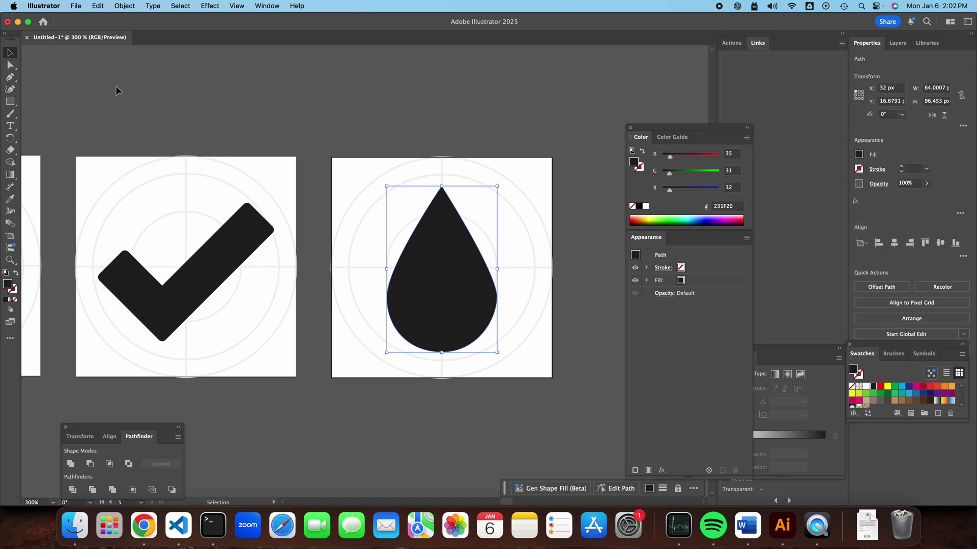
{"action": "left_click", "coordinate": [9, 79]}
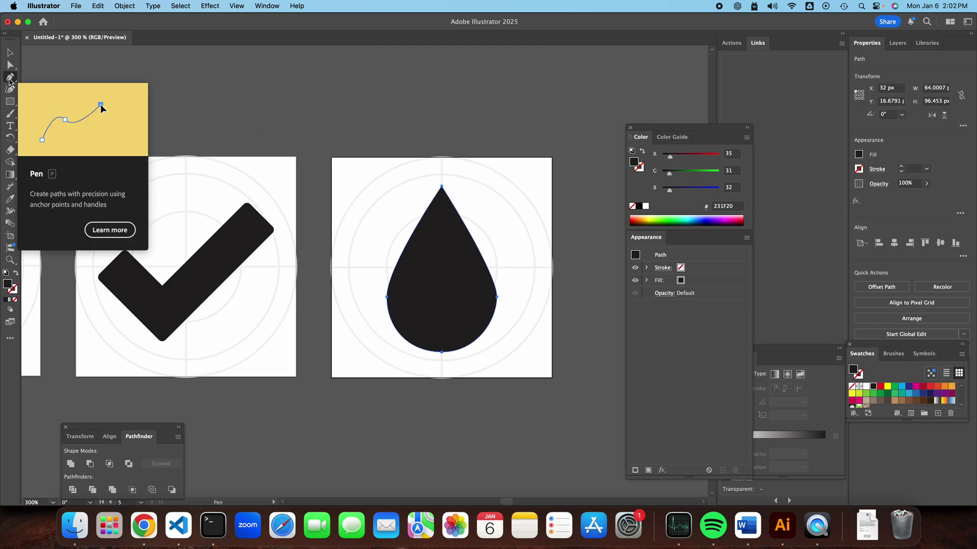
{"action": "left_click", "coordinate": [476, 244]}
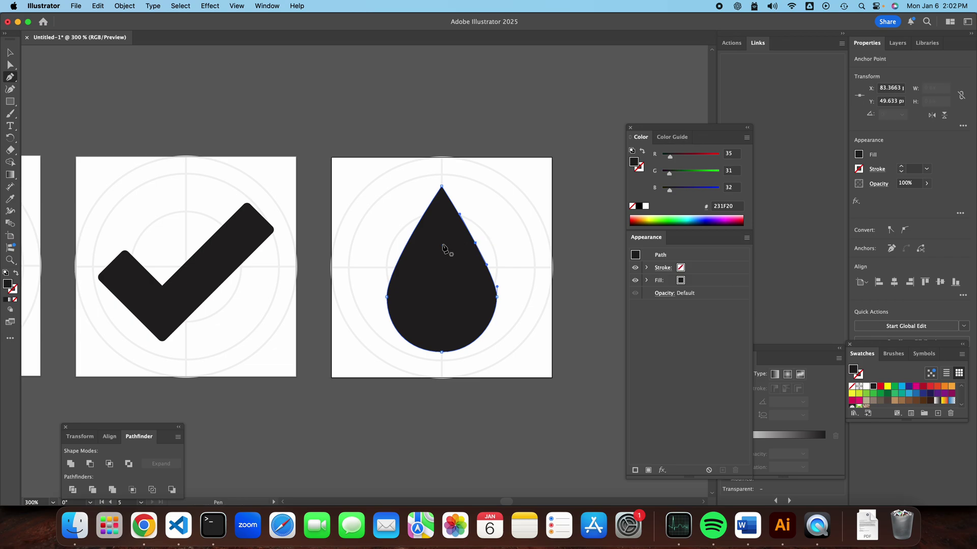
{"action": "left_click", "coordinate": [409, 243]}
Drag the new side anchors and the tip up and right to curl the droplet
{"action": "left_click", "coordinate": [10, 65]}
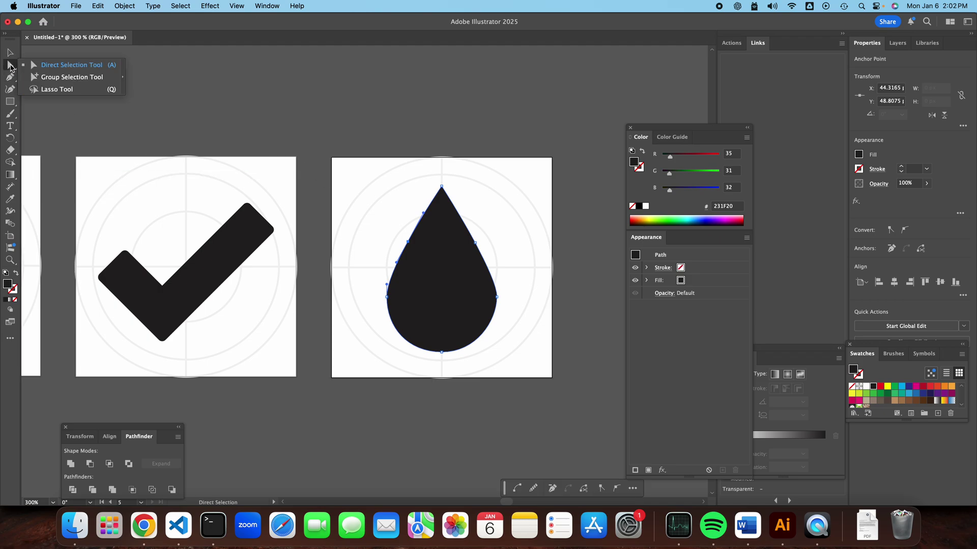
{"action": "left_click_drag", "start_coordinate": [409, 243], "coordinate": [415, 247]}
{"action": "left_click_drag", "start_coordinate": [477, 246], "coordinate": [500, 275]}
{"action": "left_click_drag", "start_coordinate": [416, 249], "coordinate": [409, 236]}
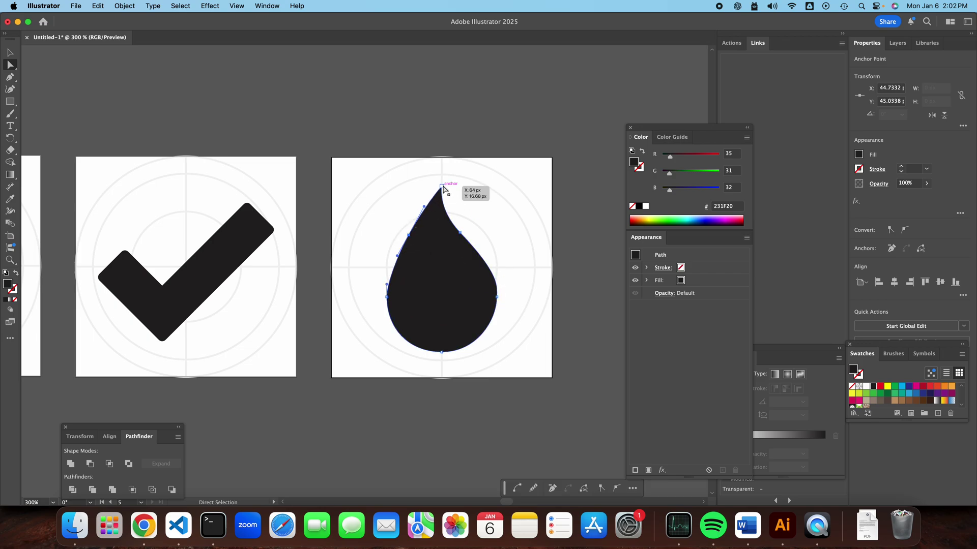
{"action": "left_click_drag", "start_coordinate": [442, 187], "coordinate": [452, 187]}
{"action": "mouse_move", "coordinate": [459, 233]}
{"action": "left_mouse_down"}
{"action": "mouse_move", "coordinate": [469, 244]}
{"action": "mouse_move", "coordinate": [453, 214]}
{"action": "mouse_move", "coordinate": [452, 227]}
{"action": "left_mouse_up"}
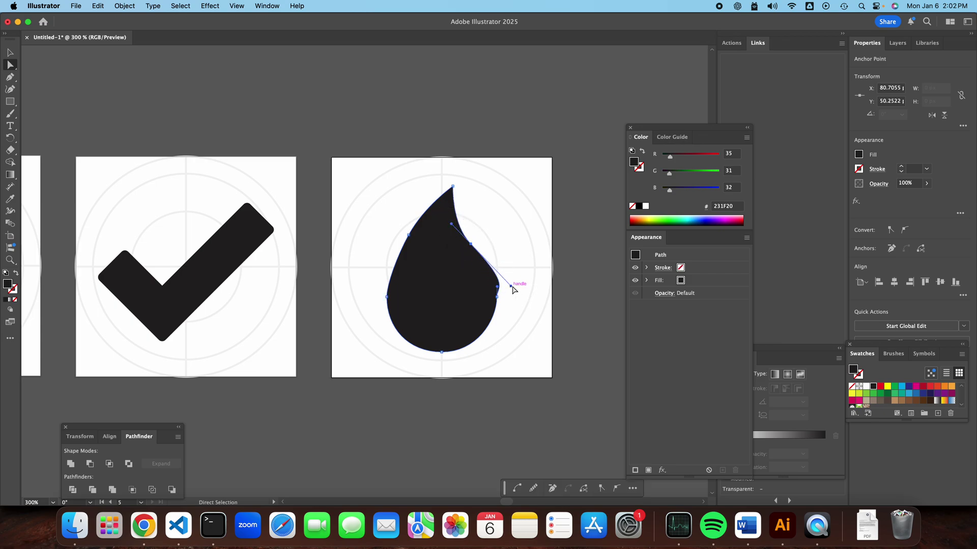
{"action": "left_click_drag", "start_coordinate": [511, 287], "coordinate": [496, 268]}
Adjust the upper-left anchor's handles to smooth the droplet's left curve
{"action": "key", "text": "v"}
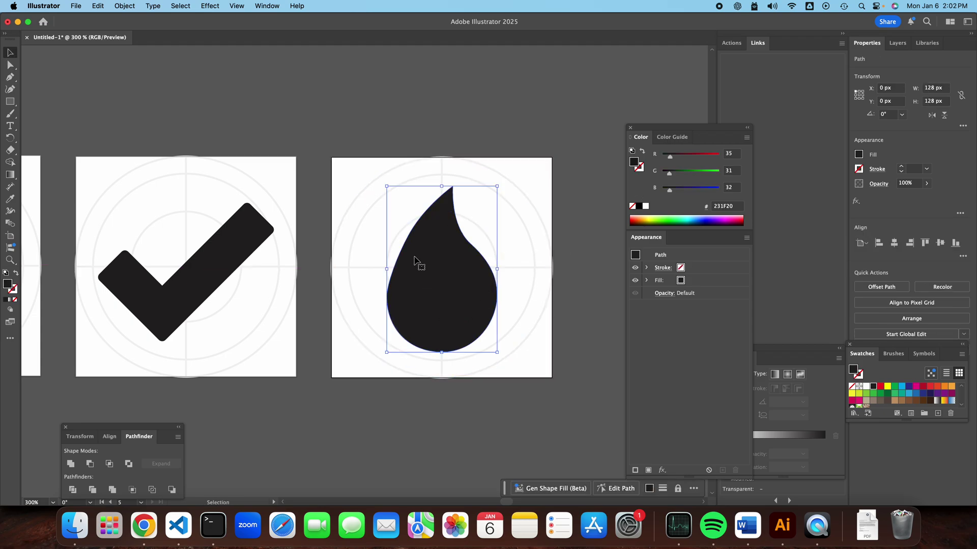
{"action": "left_click", "coordinate": [10, 65]}
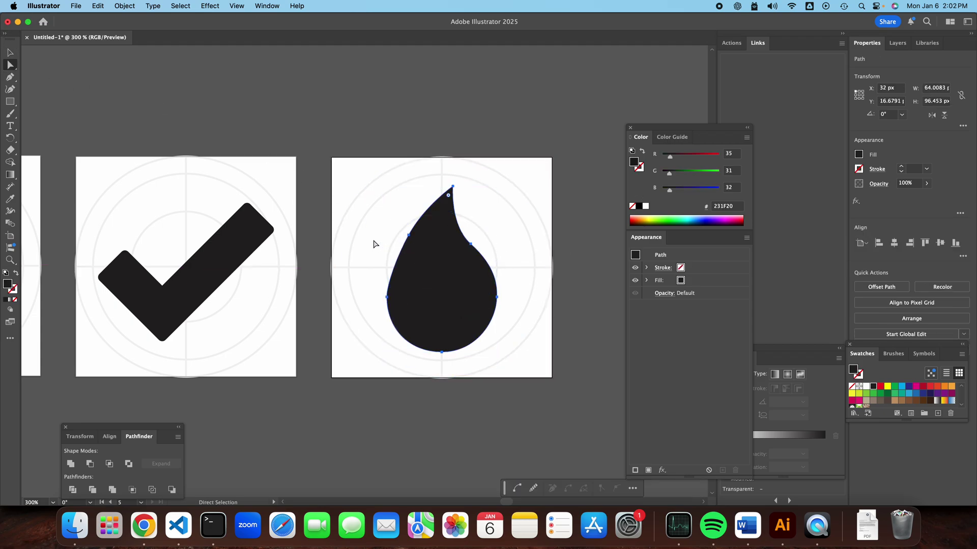
{"action": "left_click", "coordinate": [409, 236]}
{"action": "mouse_move", "coordinate": [396, 254]}
{"action": "left_mouse_down"}
{"action": "mouse_move", "coordinate": [375, 268]}
{"action": "mouse_move", "coordinate": [386, 268]}
{"action": "left_mouse_up"}
{"action": "left_click_drag", "start_coordinate": [410, 233], "coordinate": [405, 226]}
Reposition the whole droplet on its artboard to sit at Y 11.66 px
{"action": "key", "text": "v"}
{"action": "left_click", "coordinate": [549, 239]}
{"action": "mouse_move", "coordinate": [453, 319]}
{"action": "left_mouse_down"}
{"action": "mouse_move", "coordinate": [451, 308]}
{"action": "mouse_move", "coordinate": [454, 319]}
{"action": "left_mouse_up"}
{"action": "left_click_drag", "start_coordinate": [447, 278], "coordinate": [447, 285]}
{"action": "left_click", "coordinate": [479, 148]}
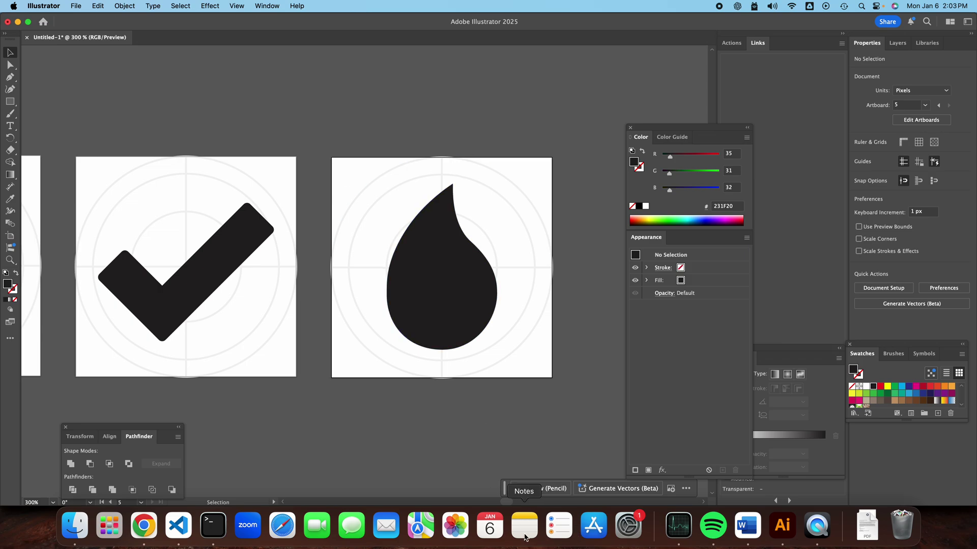
Scroll the canvas sideways and zoom out from 300% to 100% to show all five artboards
{"action": "left_click_drag", "start_coordinate": [507, 502], "coordinate": [499, 503]}
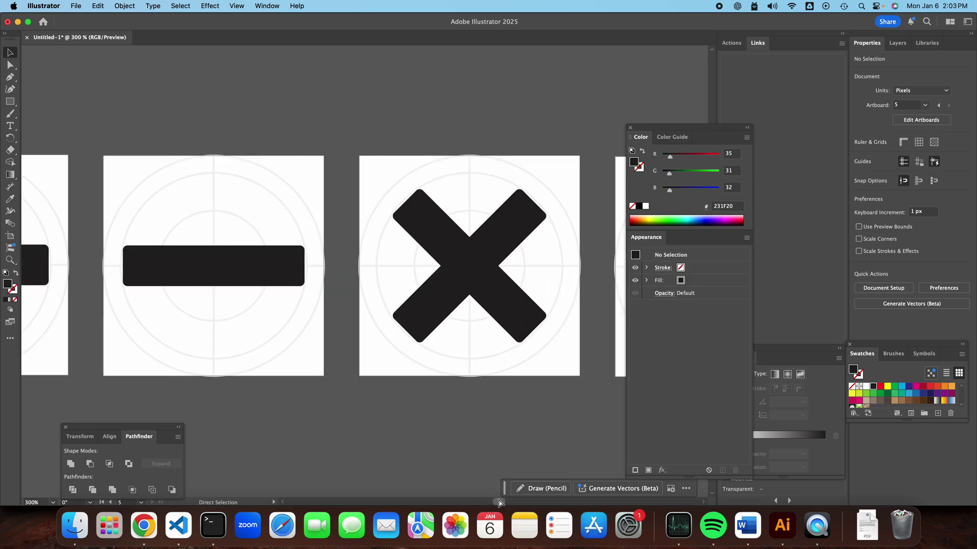
{"action": "key", "text": "super+1"}
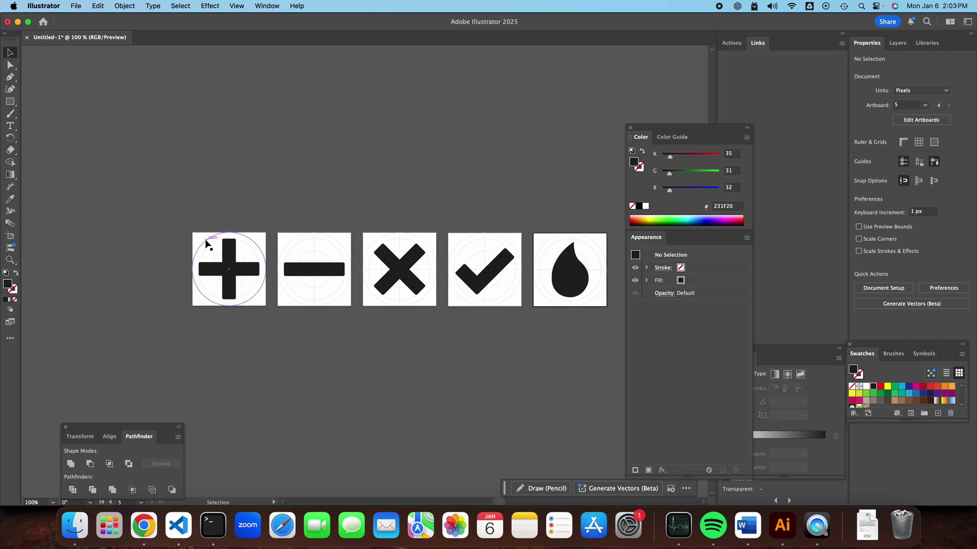
Select all guide rings with Select > Same > Appearance and delete them from every artboard
{"action": "left_click", "coordinate": [173, 7]}
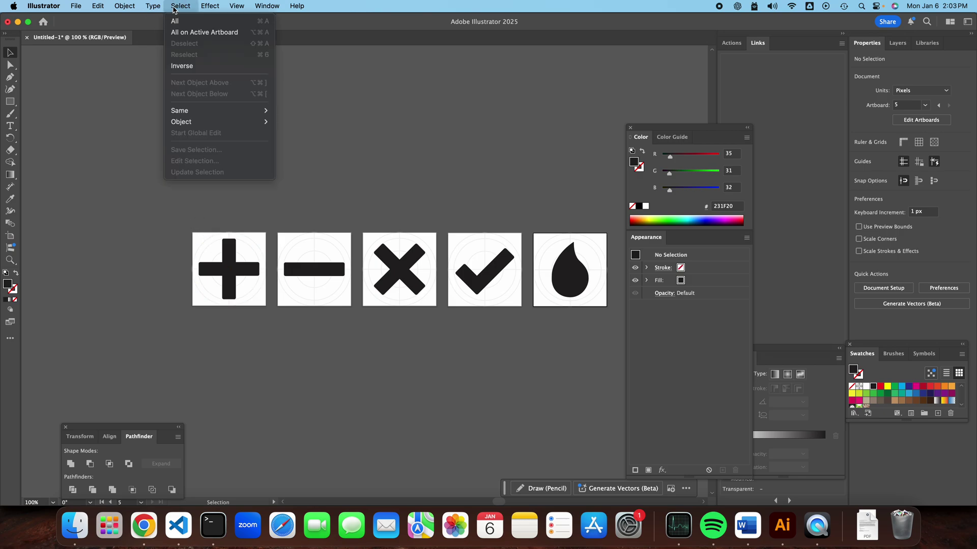
{"action": "left_click", "coordinate": [174, 7]}
{"action": "left_click_drag", "start_coordinate": [193, 234], "coordinate": [235, 274]}
{"action": "left_click", "coordinate": [194, 216]}
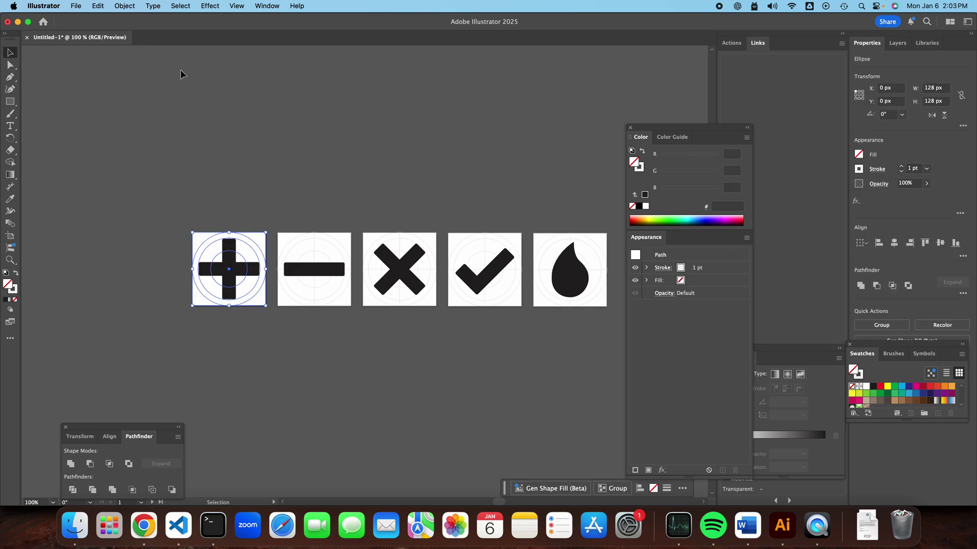
{"action": "left_click", "coordinate": [181, 6]}
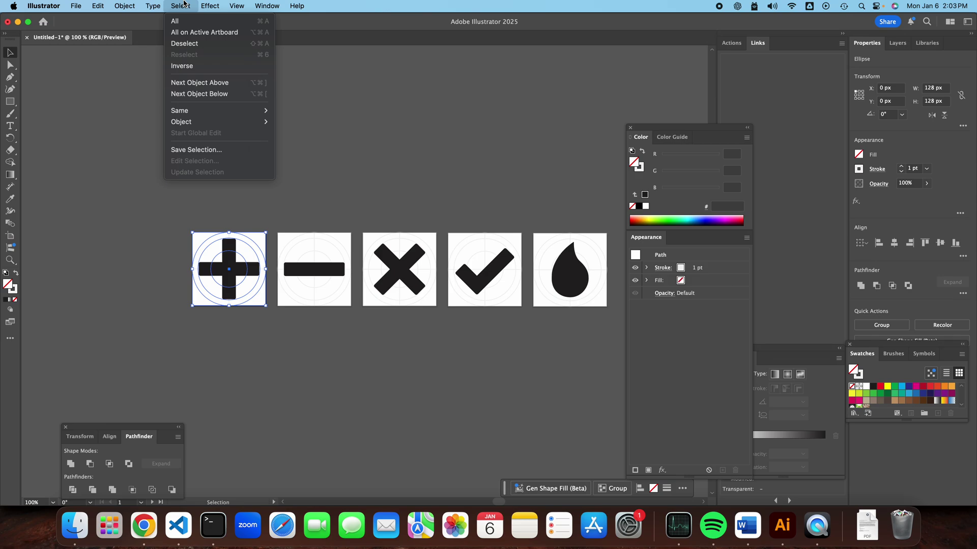
{"action": "mouse_move", "coordinate": [185, 111]}
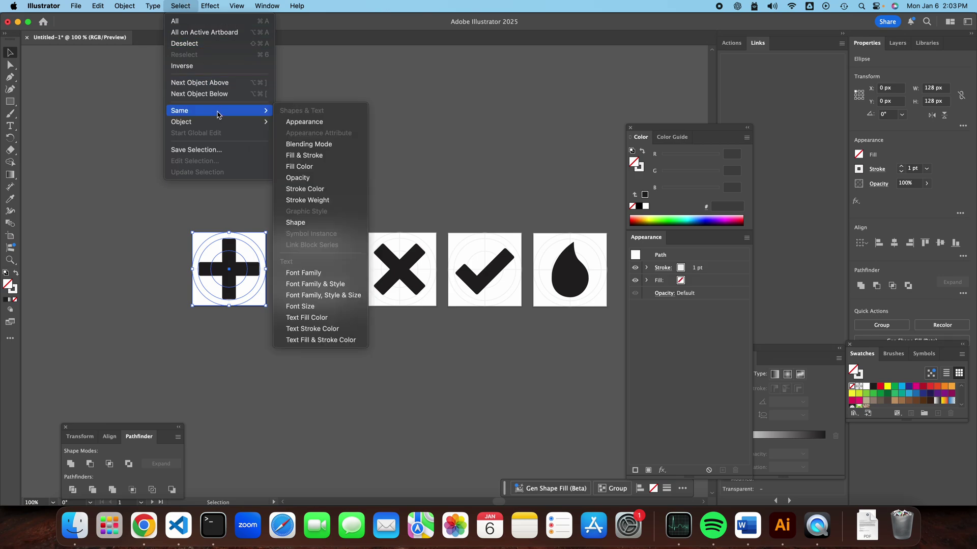
{"action": "left_click", "coordinate": [305, 122]}
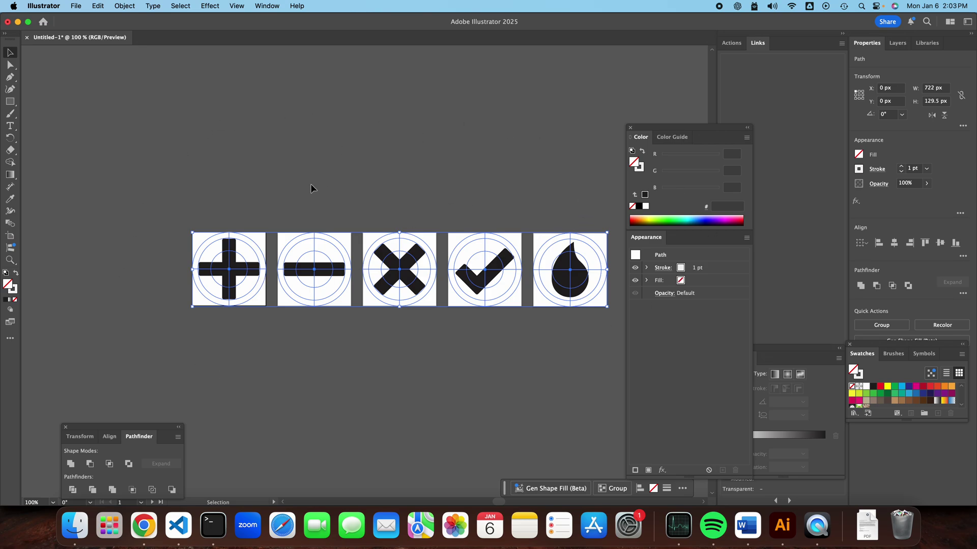
{"action": "key", "text": "Delete"}
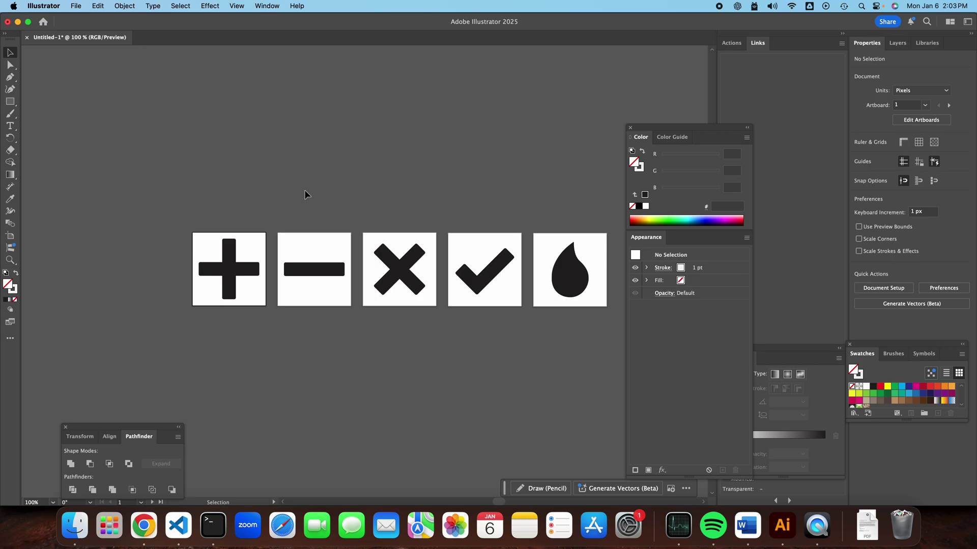